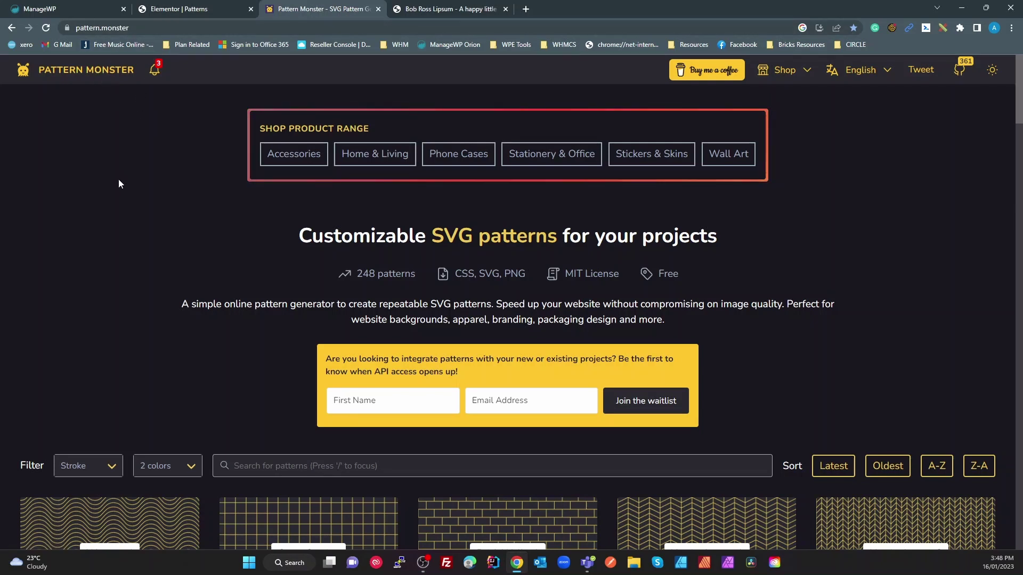
Step: Add a single-column container below the Patterns title
{"action": "left_click", "coordinate": [200, 10]}
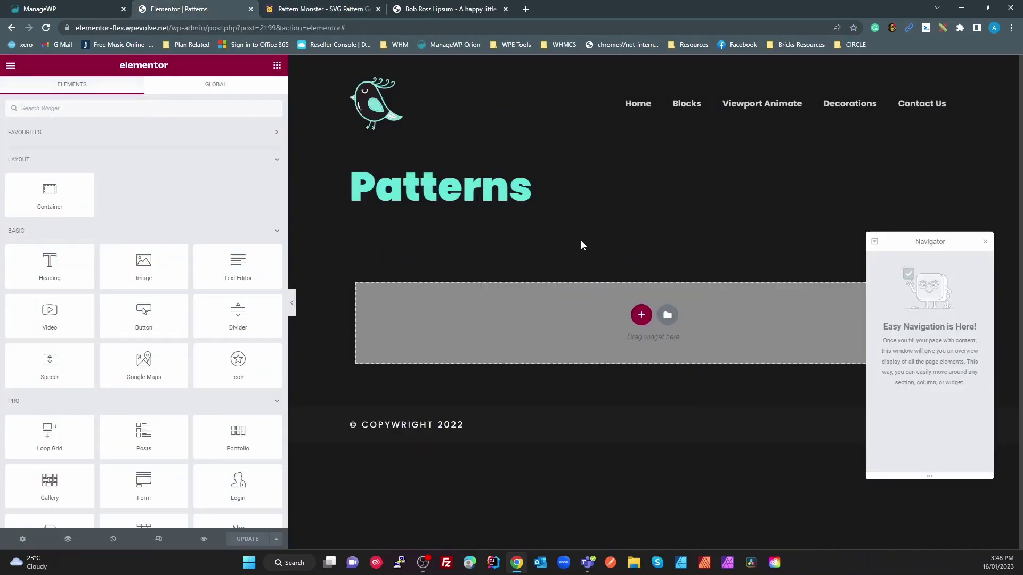
{"action": "left_click", "coordinate": [642, 315]}
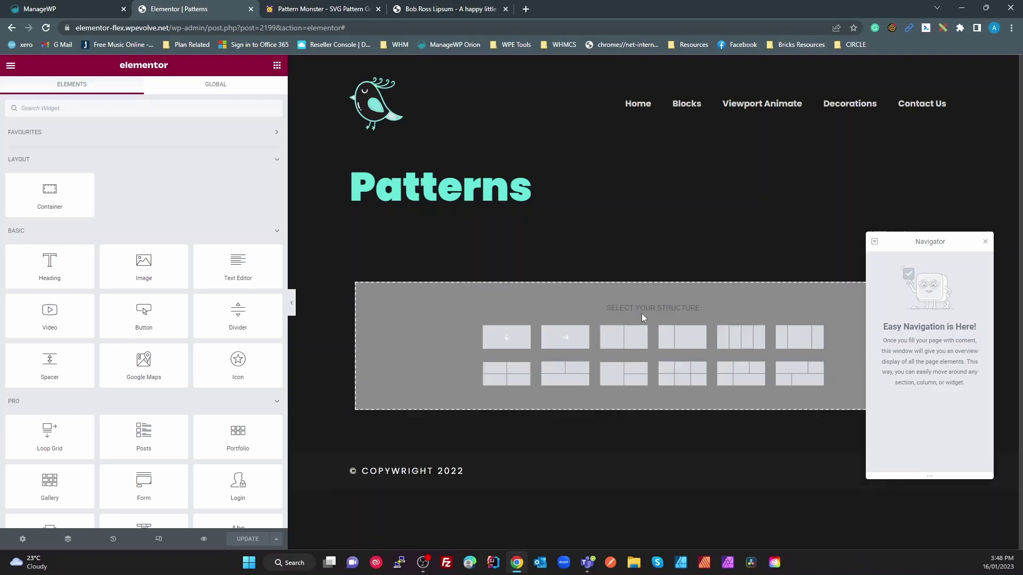
{"action": "left_click", "coordinate": [506, 339]}
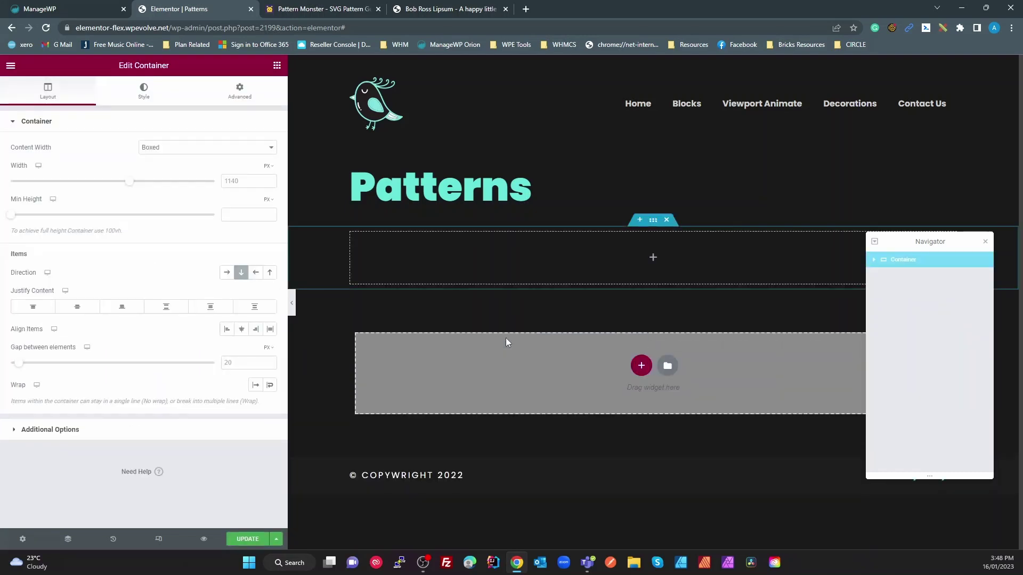
Step: Set the container's padding to 80 px top and bottom, leaving left and right at 0
{"action": "left_click", "coordinate": [162, 102]}
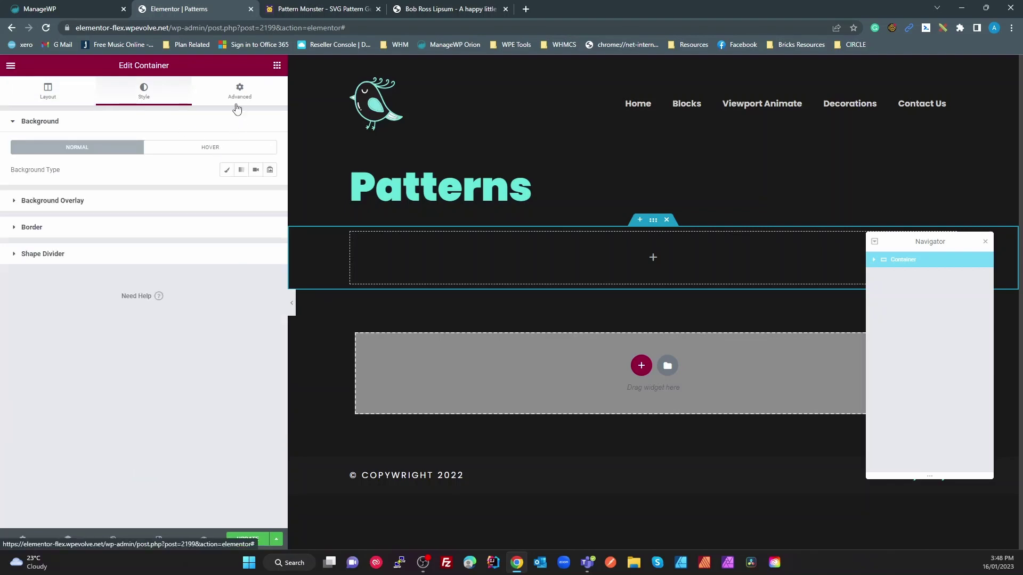
{"action": "left_click", "coordinate": [239, 96]}
{"action": "left_click", "coordinate": [269, 200]}
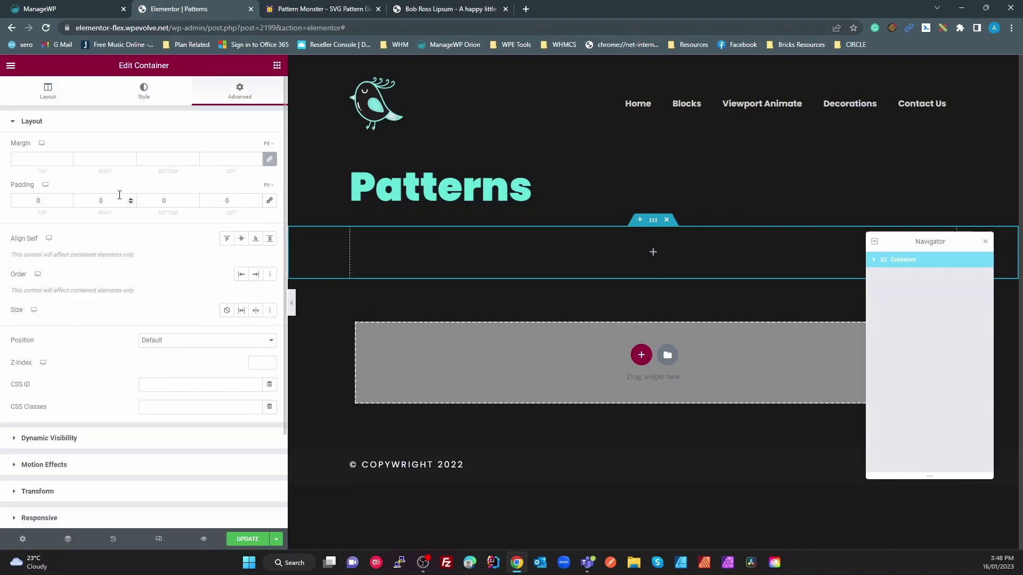
{"action": "double_click", "coordinate": [39, 201]}
{"action": "type", "text": "80"}
{"action": "key", "text": "Tab"}
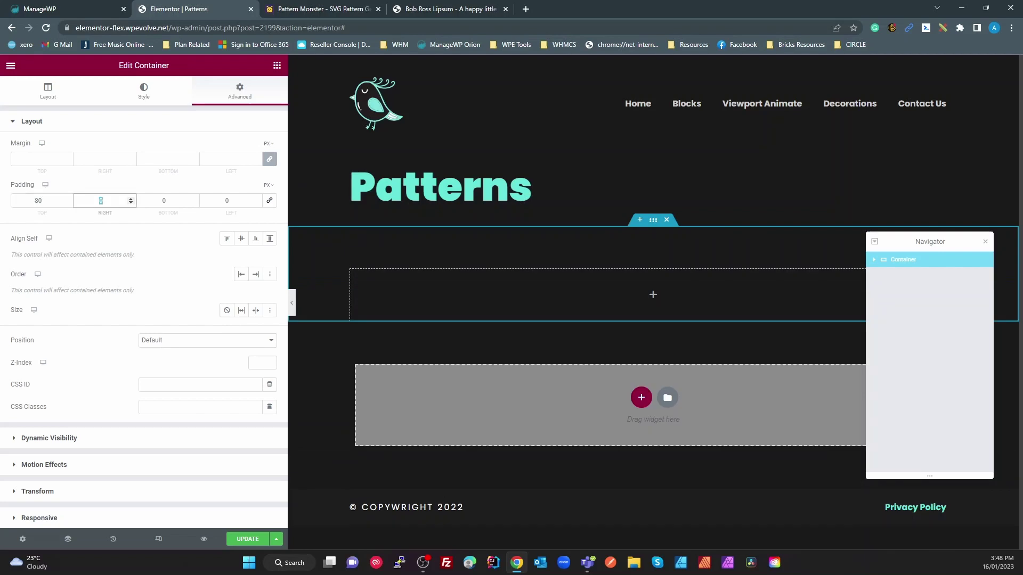
{"action": "key", "text": "Tab"}
{"action": "type", "text": "80"}
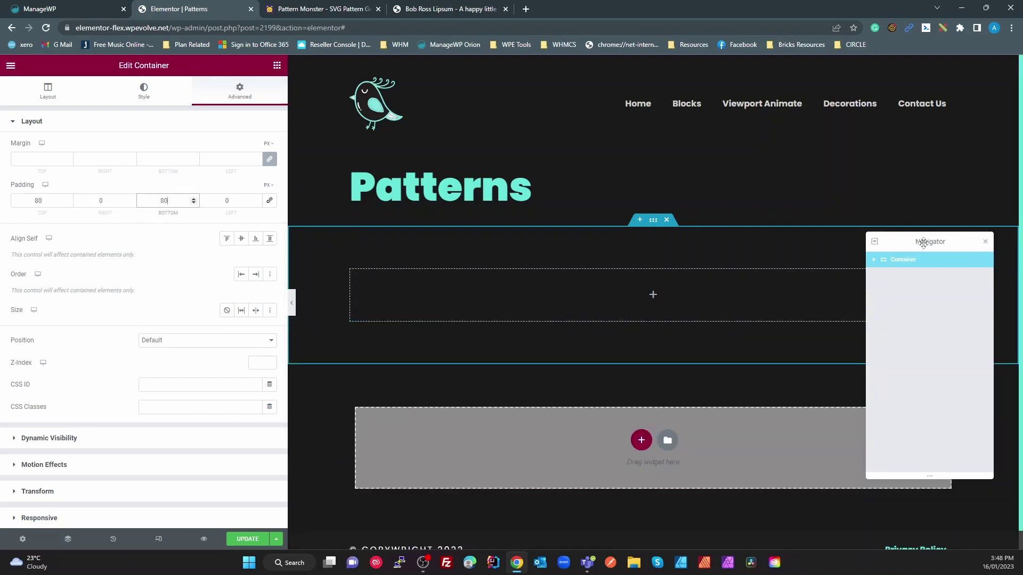
{"action": "left_click_drag", "start_coordinate": [921, 242], "coordinate": [938, 341]}
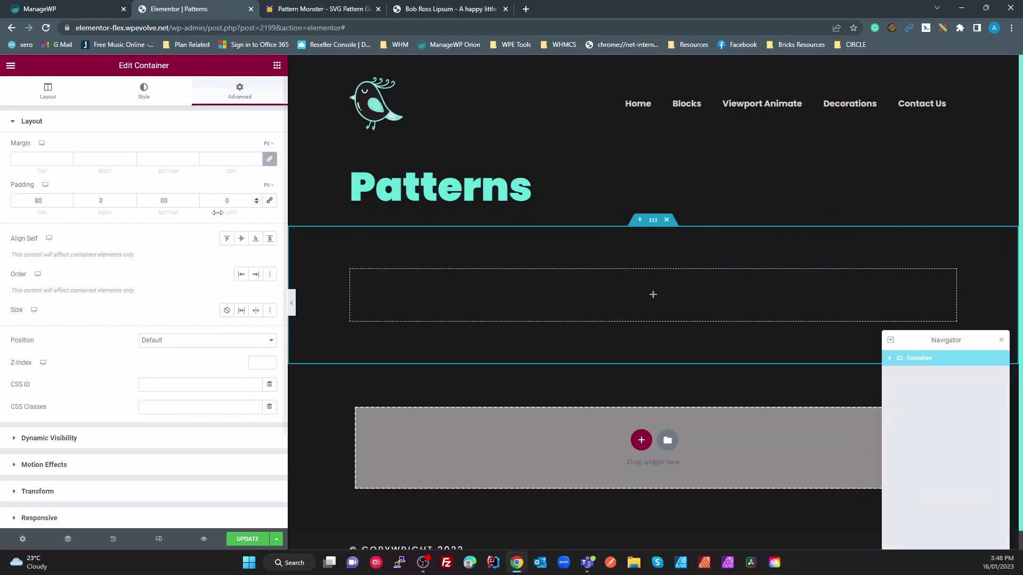
Step: Add a Text Editor widget to the container and paste lipsum over its placeholder text
{"action": "left_click", "coordinate": [276, 65]}
{"action": "left_click_drag", "start_coordinate": [235, 262], "coordinate": [391, 288]}
{"action": "left_click", "coordinate": [445, 9]}
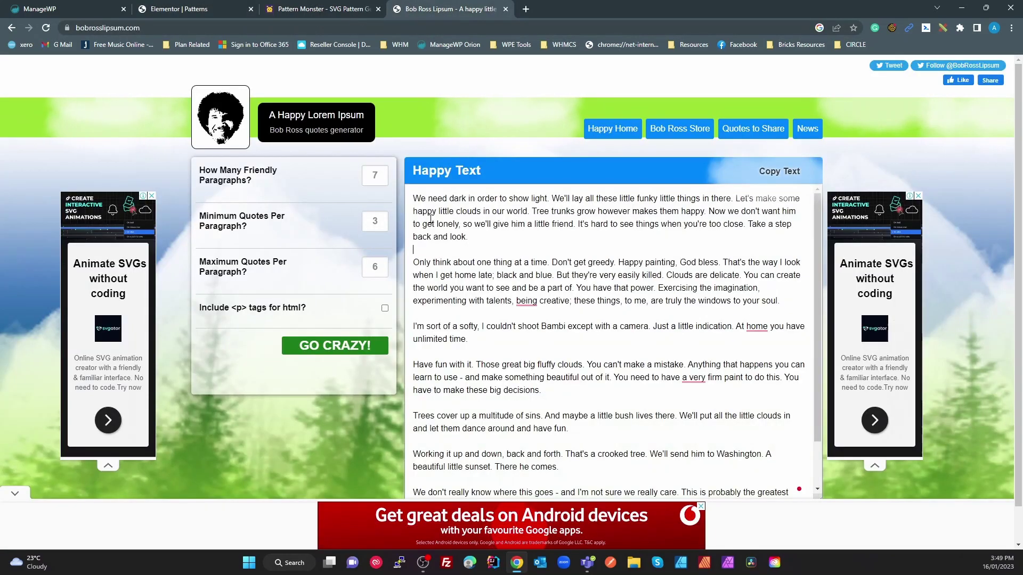
{"action": "left_click_drag", "start_coordinate": [413, 198], "coordinate": [779, 302]}
{"action": "key", "text": "ctrl+c"}
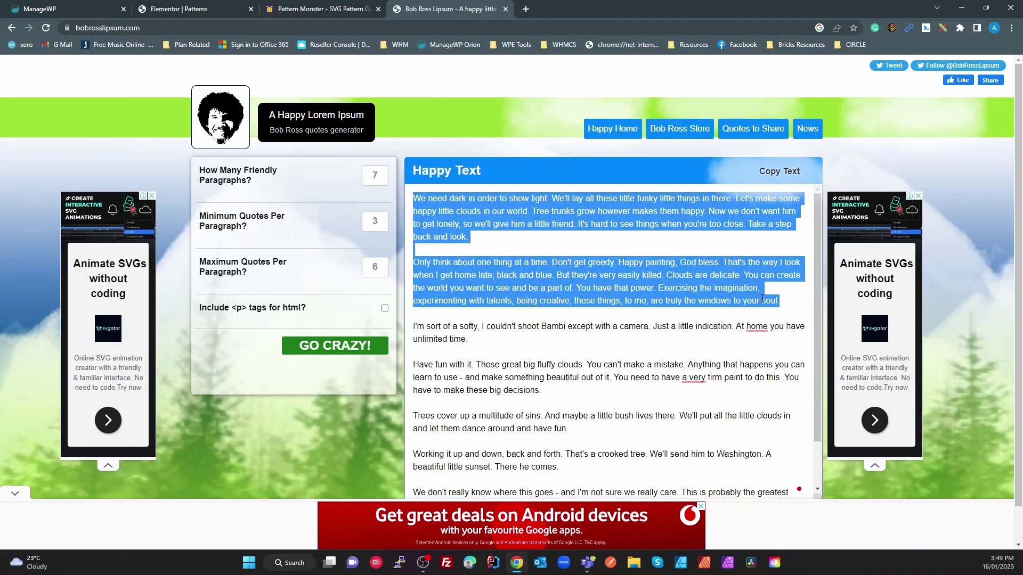
{"action": "left_click", "coordinate": [256, 7]}
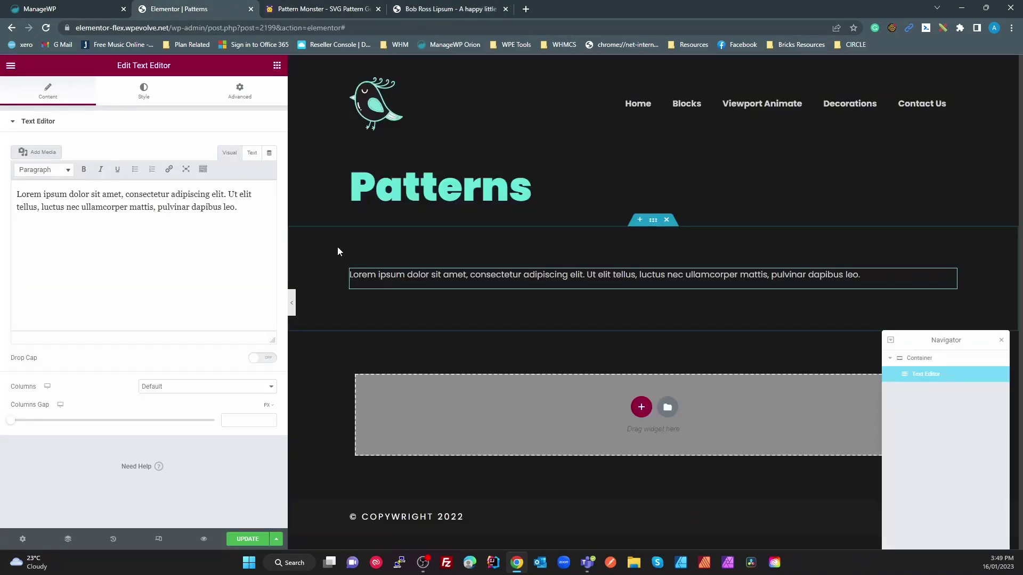
{"action": "left_click_drag", "start_coordinate": [237, 210], "coordinate": [13, 183]}
{"action": "type", "text": "bg-pattern--hex"}
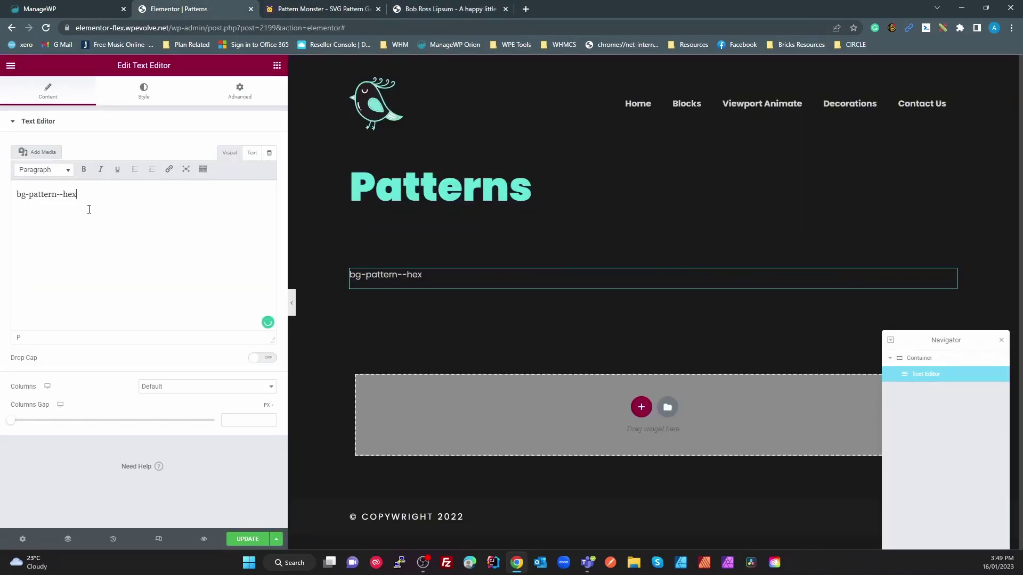
Step: Replace the widget's text with the first two copied Bob Ross lipsum paragraphs
{"action": "left_click", "coordinate": [426, 9]}
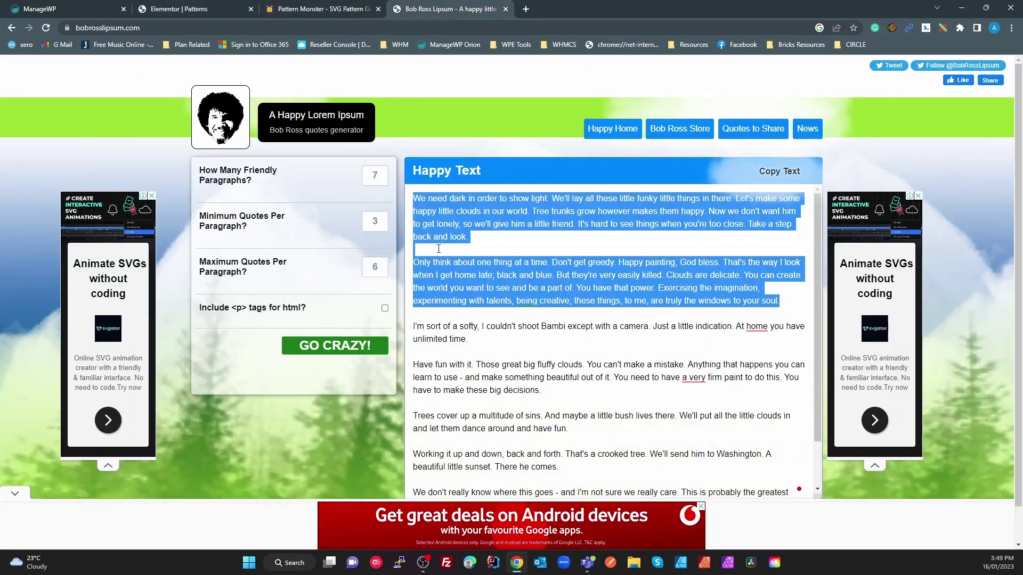
{"action": "right_click", "coordinate": [496, 277]}
{"action": "left_click", "coordinate": [514, 311]}
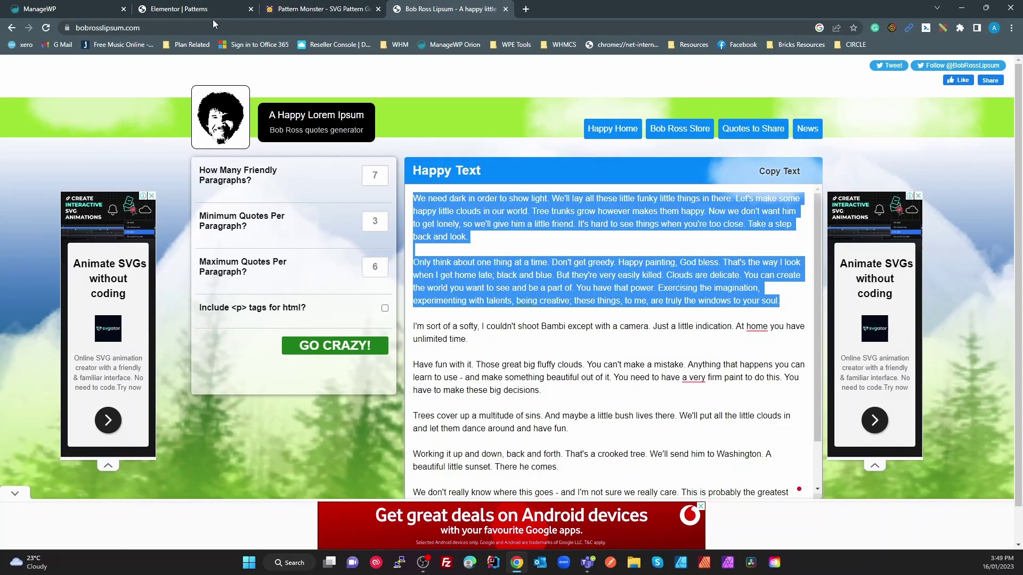
{"action": "left_click", "coordinate": [231, 7]}
{"action": "key", "text": "ctrl+a"}
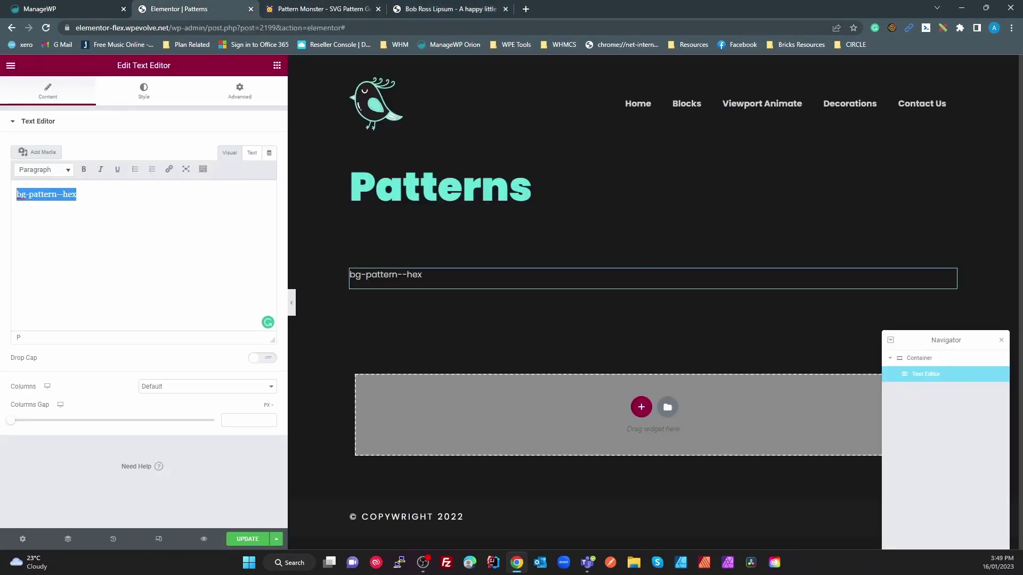
{"action": "key", "text": "ctrl+v"}
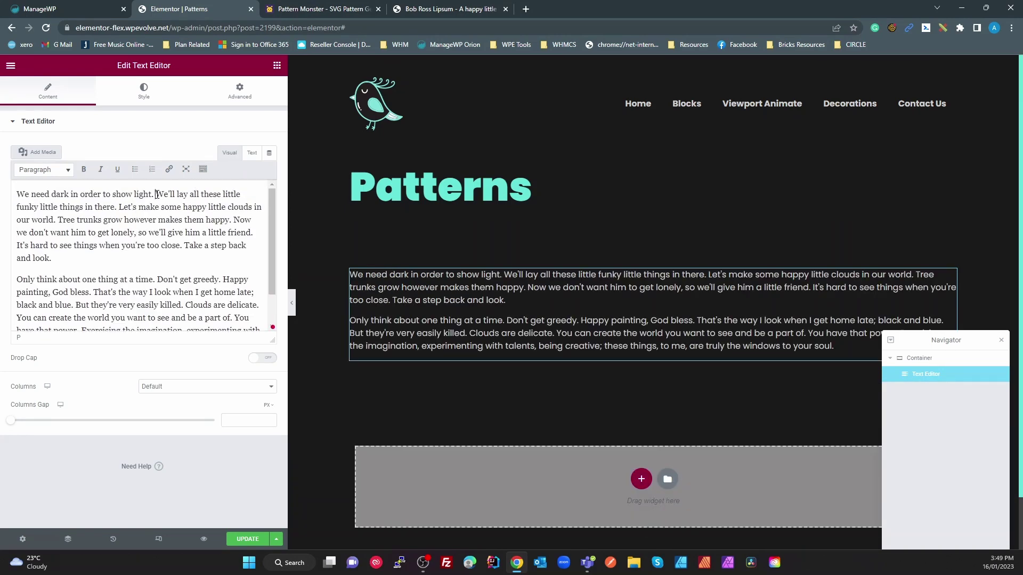
Step: Split off 'We need dark in order to show light.' and format it as Heading 2
{"action": "left_click", "coordinate": [157, 195]}
{"action": "key", "text": "Return"}
{"action": "left_click_drag", "start_coordinate": [159, 195], "coordinate": [6, 189]}
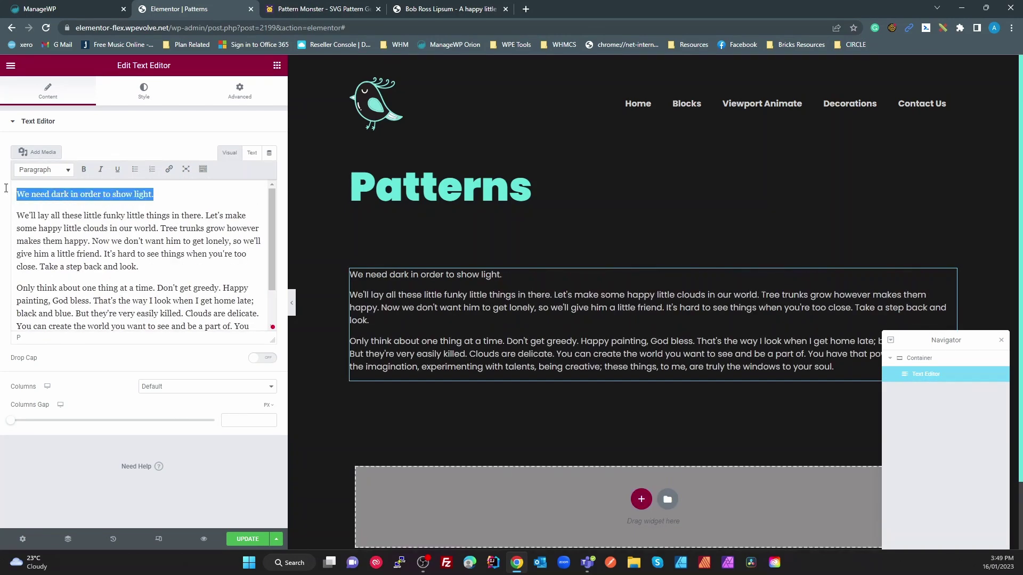
{"action": "left_click", "coordinate": [62, 177]}
{"action": "left_click", "coordinate": [75, 232]}
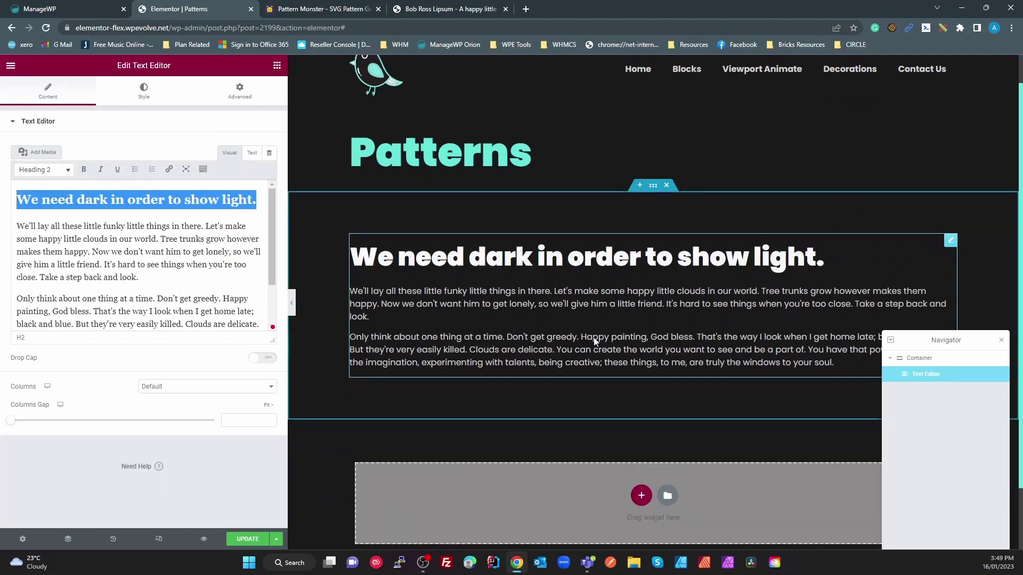
{"action": "scroll", "coordinate": [594, 341], "scroll_direction": "down", "scroll_amount": 2}
{"action": "scroll", "coordinate": [596, 341], "scroll_direction": "up", "scroll_amount": 2}
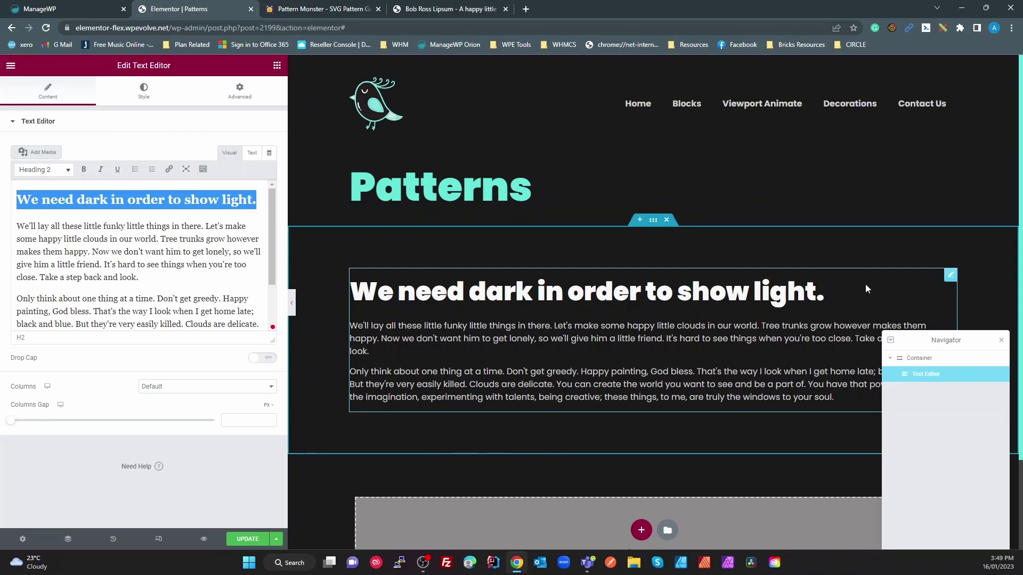
Step: Type 'bg-pattern' into the container's CSS Classes field
{"action": "left_click", "coordinate": [657, 221]}
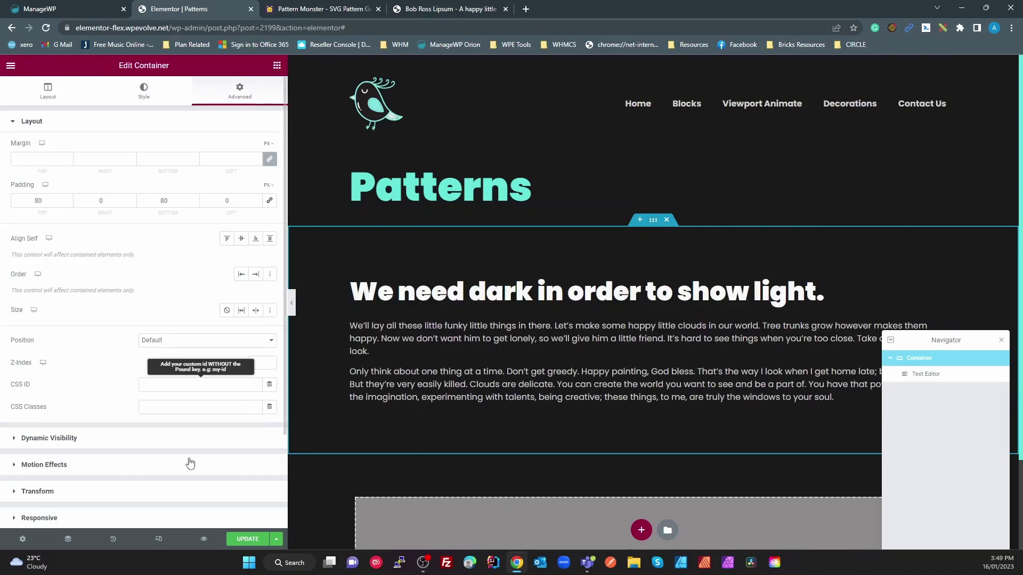
{"action": "left_click", "coordinate": [169, 407]}
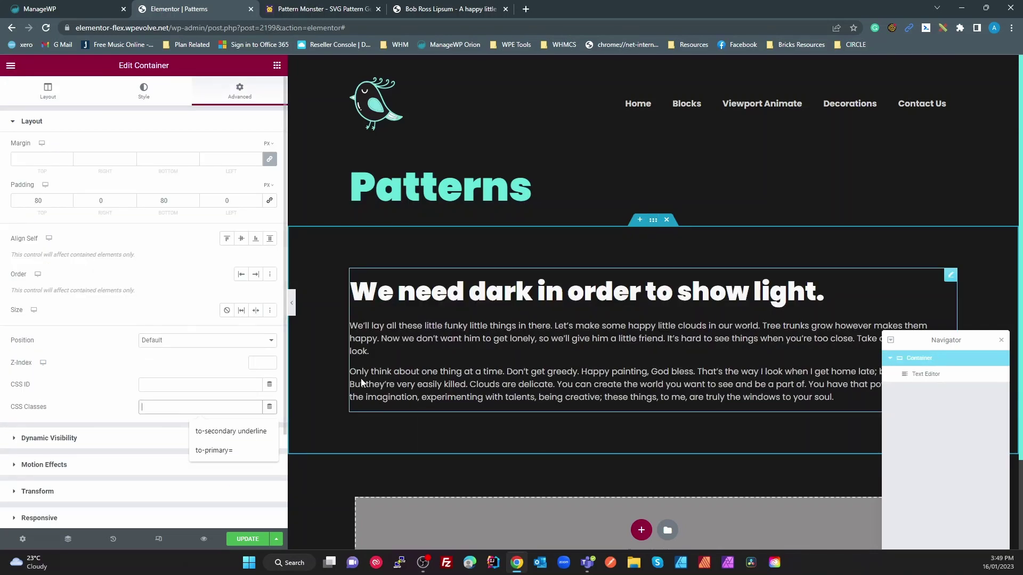
{"action": "type", "text": "bg"}
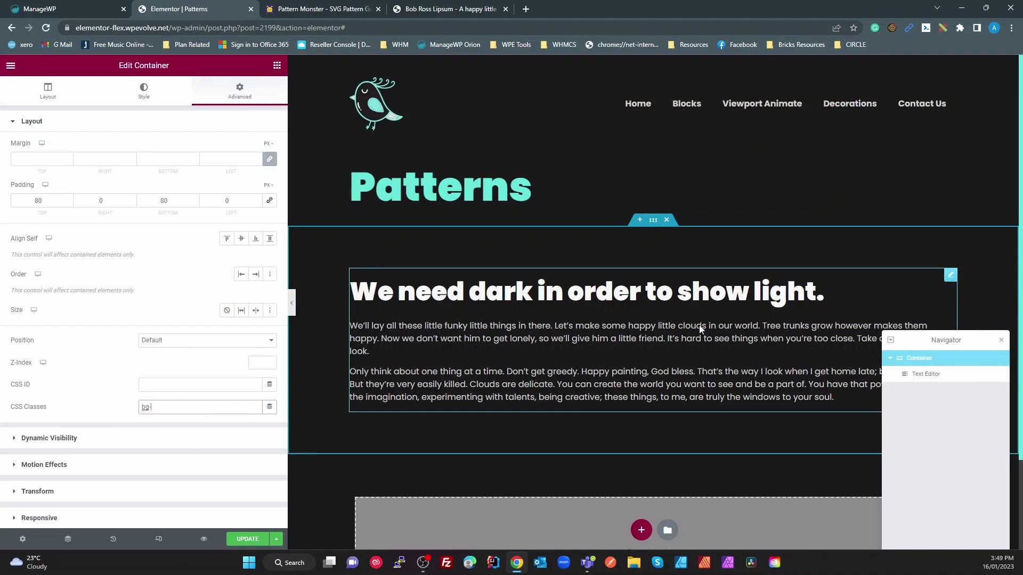
{"action": "type", "text": "-pattern--"}
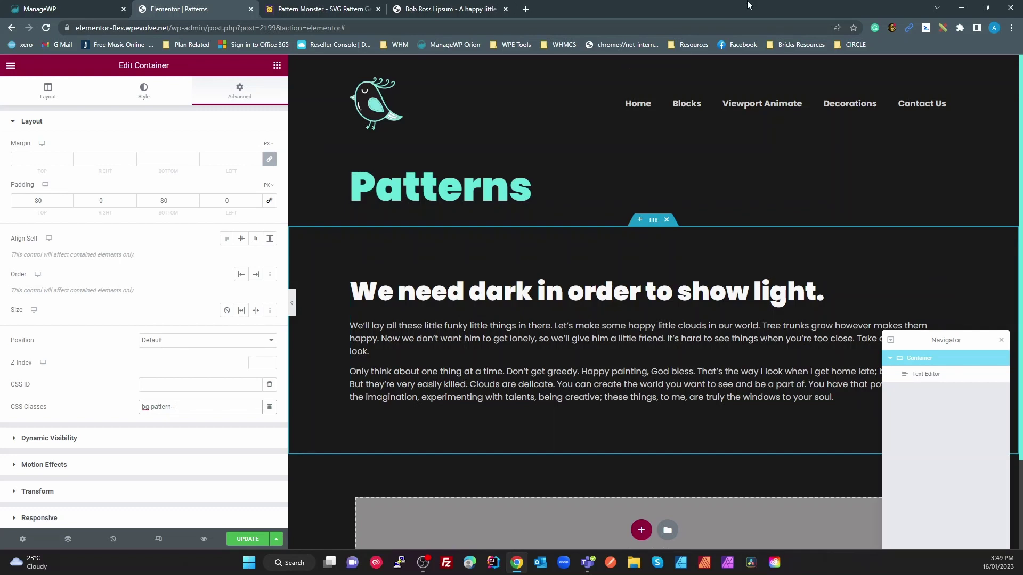
Step: Open the Herringbone - 1 pattern in Pattern Monster and select the word 'Herringbone' for copying
{"action": "left_click", "coordinate": [320, 9]}
{"action": "scroll", "coordinate": [581, 223], "scroll_direction": "down", "scroll_amount": 6}
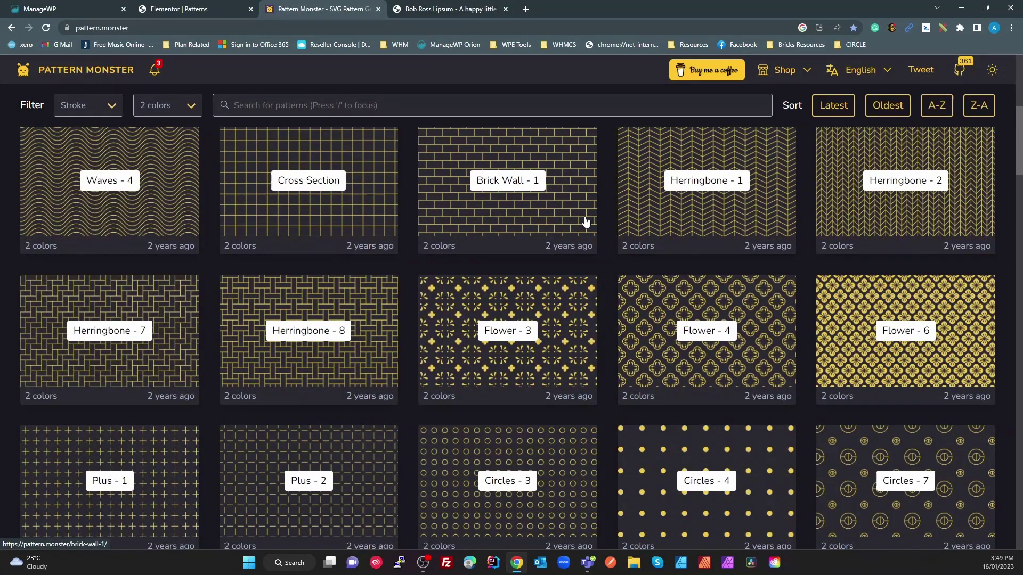
{"action": "left_click", "coordinate": [695, 194]}
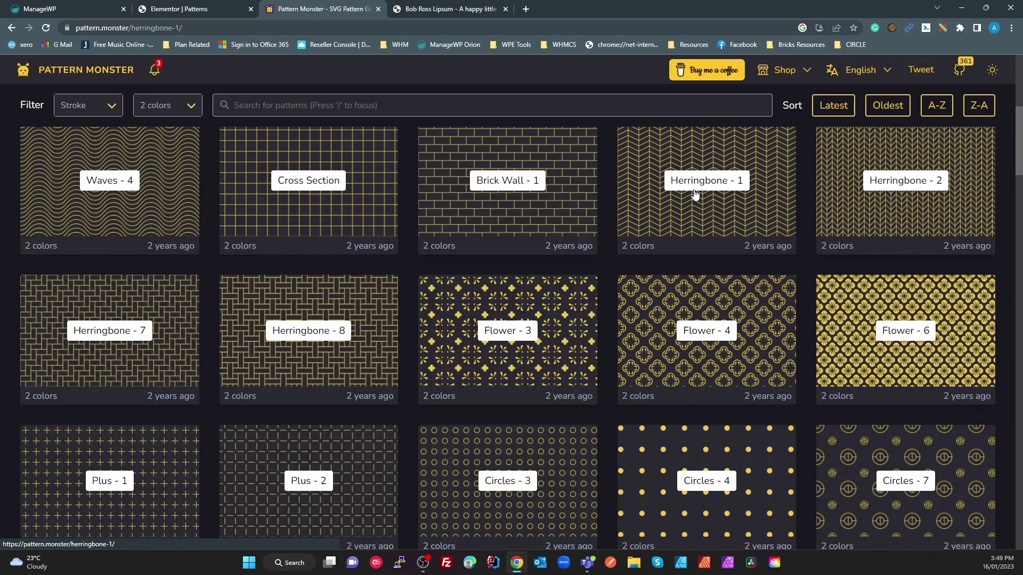
{"action": "double_click", "coordinate": [189, 141]}
{"action": "key", "text": "ctrl+c"}
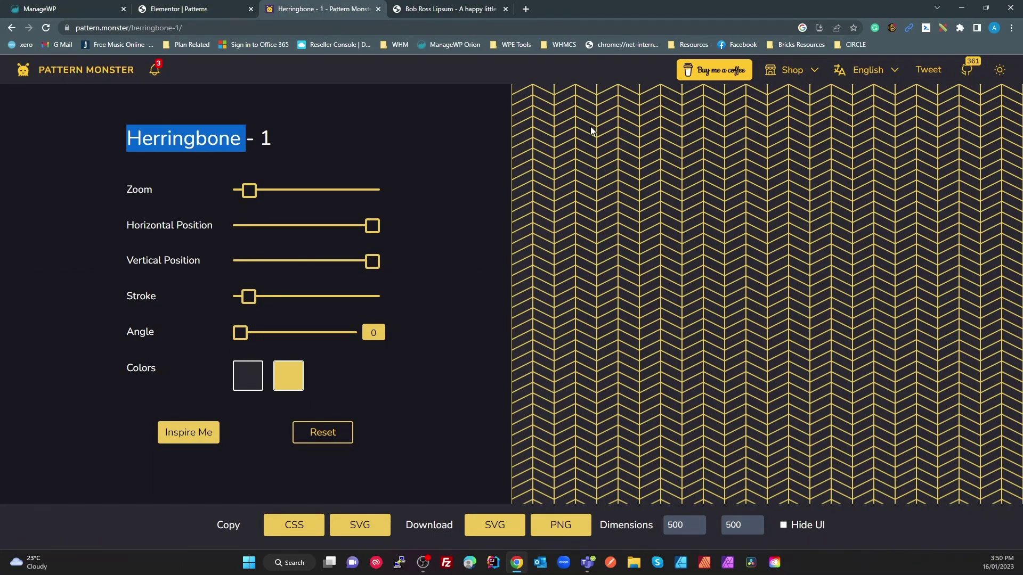
Step: Complete the container's CSS class as 'bg-pattern--herringbone' and update the page
{"action": "left_click", "coordinate": [209, 8]}
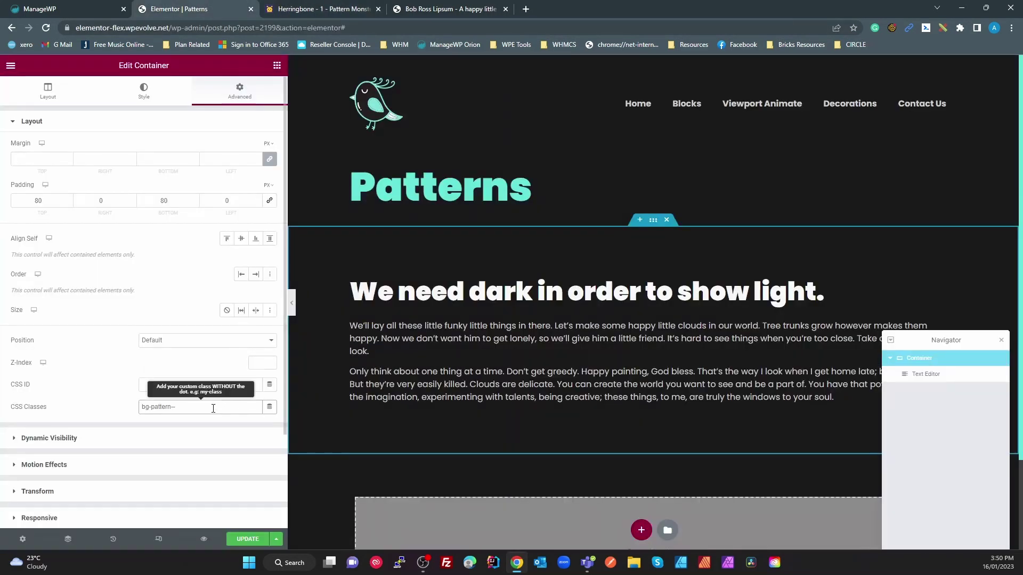
{"action": "key", "text": "ctrl+v"}
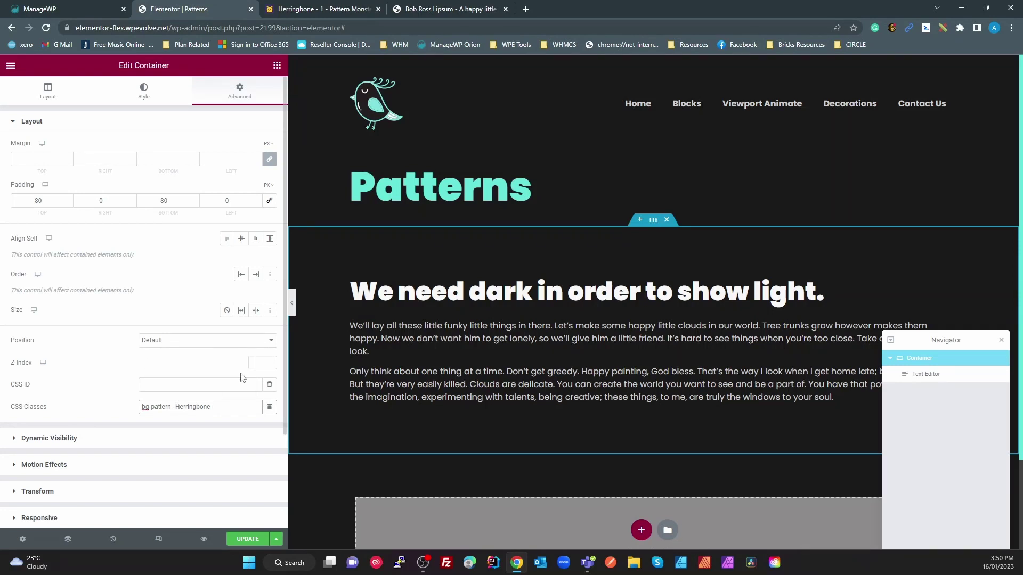
{"action": "key", "text": "BackSpace"}
{"action": "type", "text": "h"}
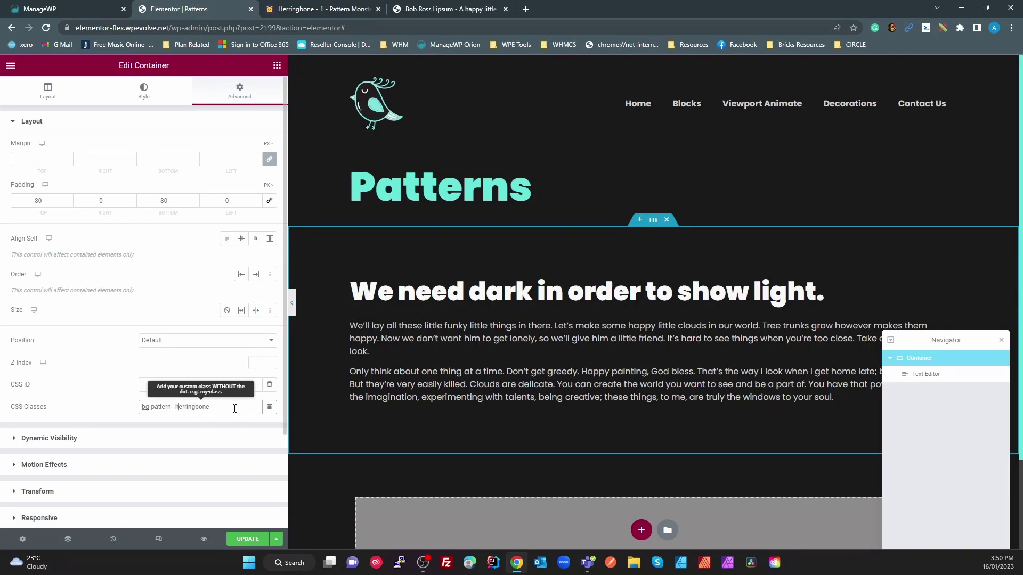
{"action": "key", "text": "ctrl+a"}
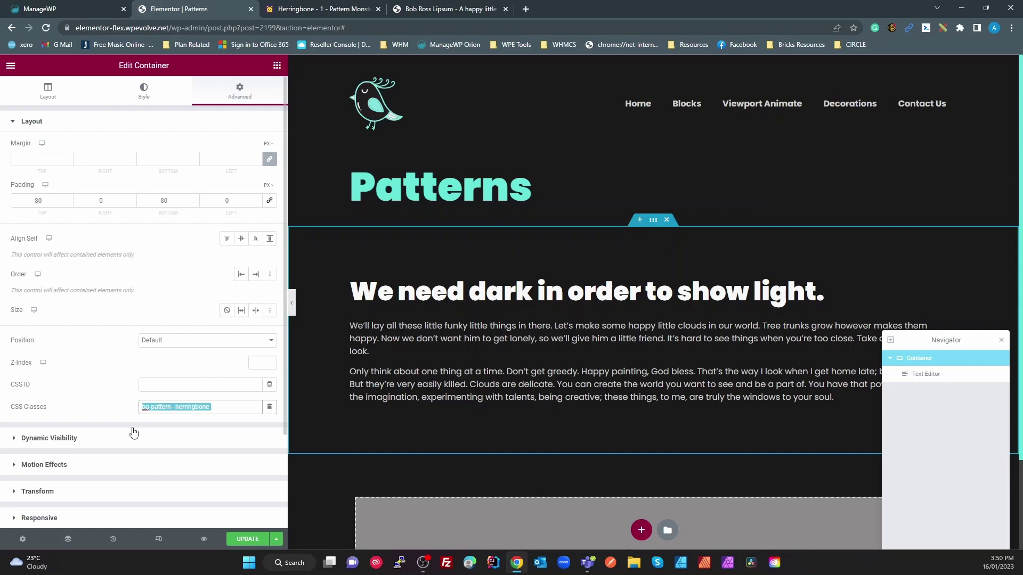
{"action": "left_click", "coordinate": [250, 540]}
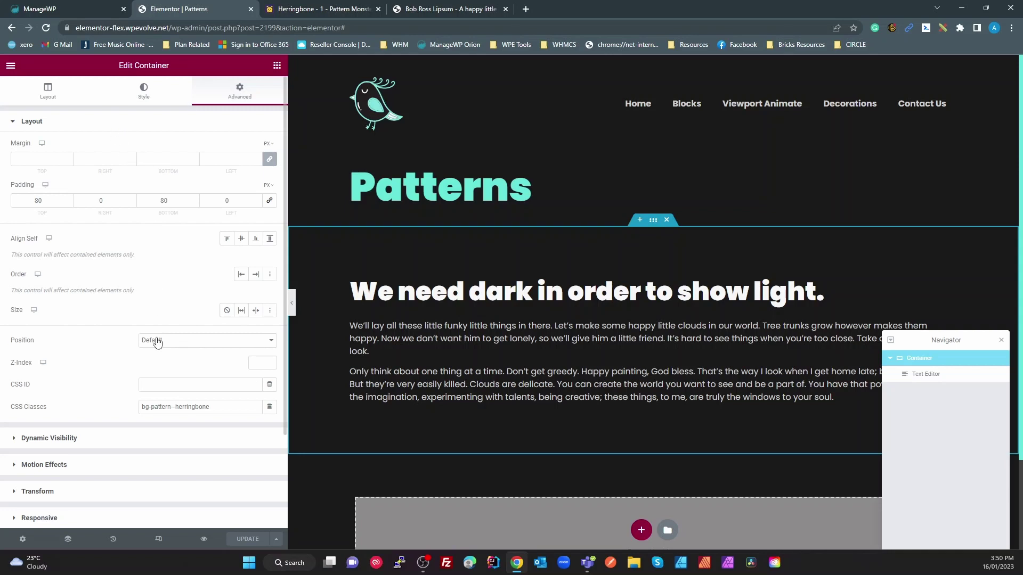
Step: Open Site Settings > Custom CSS and enlarge the CSS editor
{"action": "left_click", "coordinate": [11, 65]}
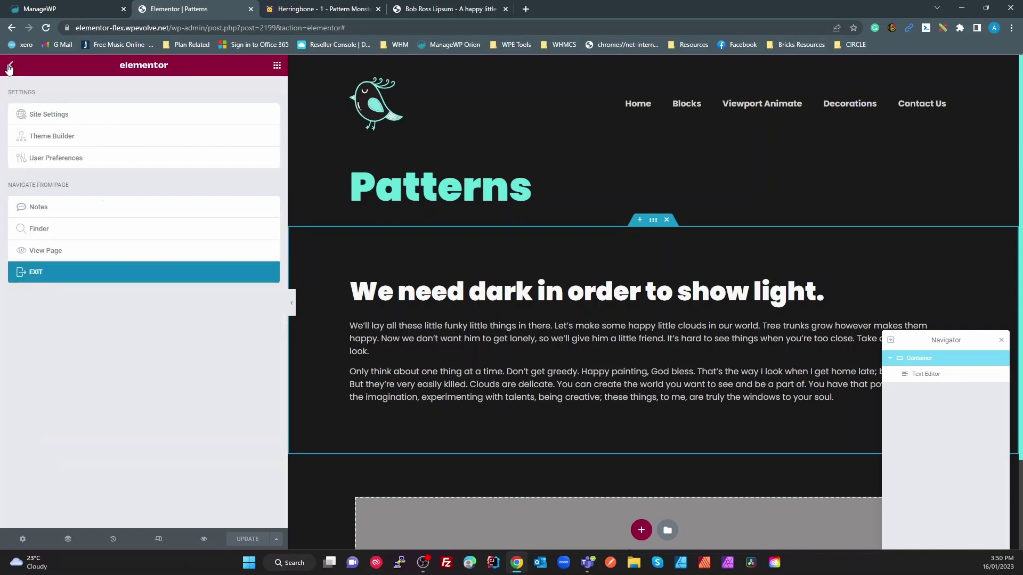
{"action": "left_click", "coordinate": [53, 116]}
{"action": "scroll", "coordinate": [101, 282], "scroll_direction": "down", "scroll_amount": 2}
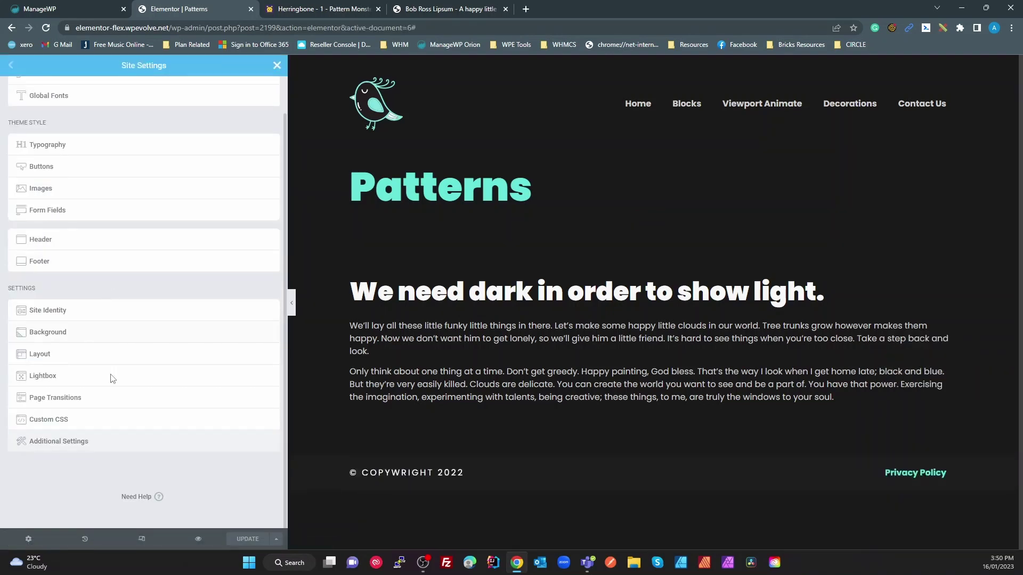
{"action": "left_click", "coordinate": [57, 419]}
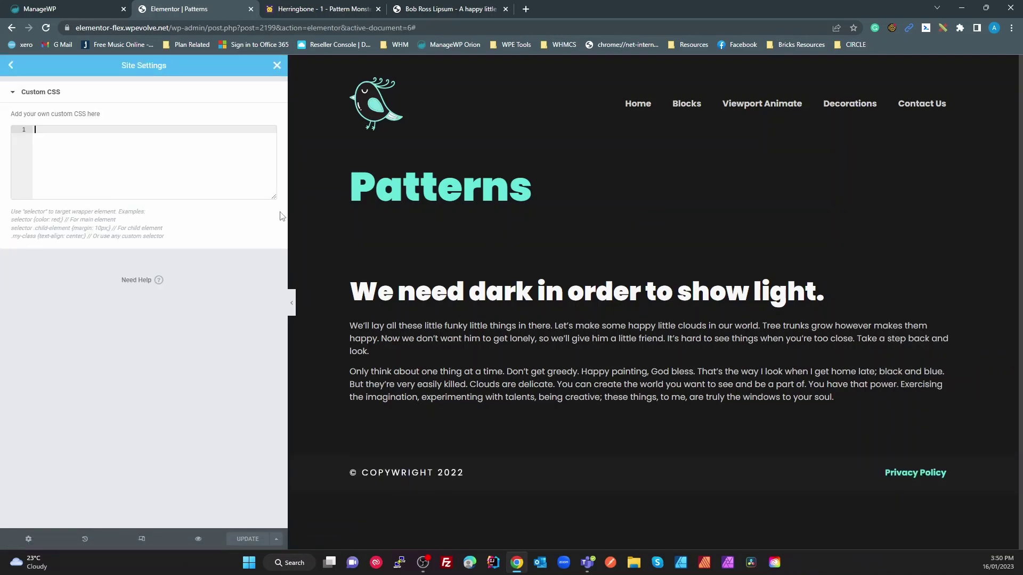
{"action": "left_click_drag", "start_coordinate": [274, 198], "coordinate": [114, 261]}
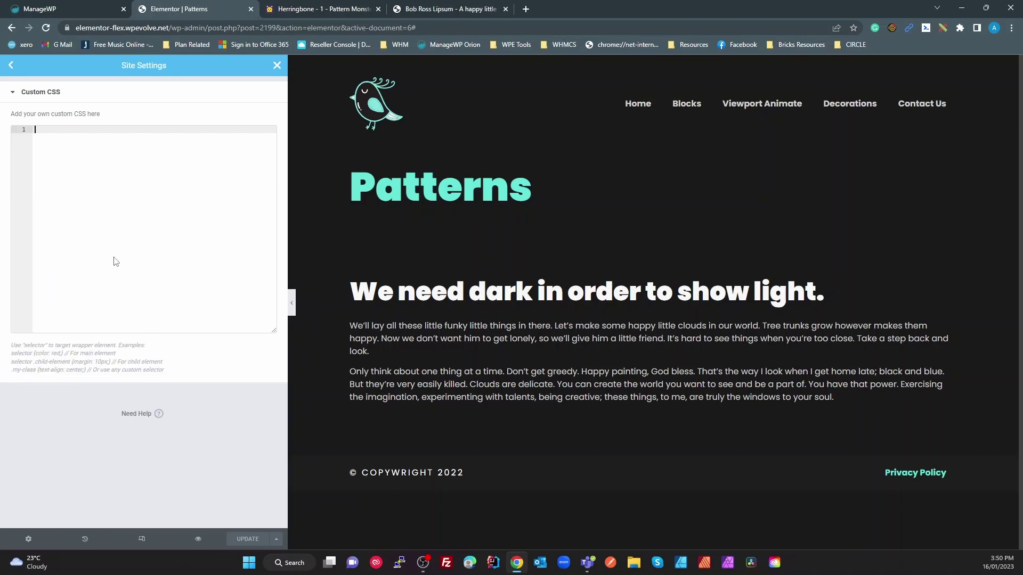
{"action": "key", "text": "ctrl+plus"}
{"action": "key", "text": "ctrl+plus"}
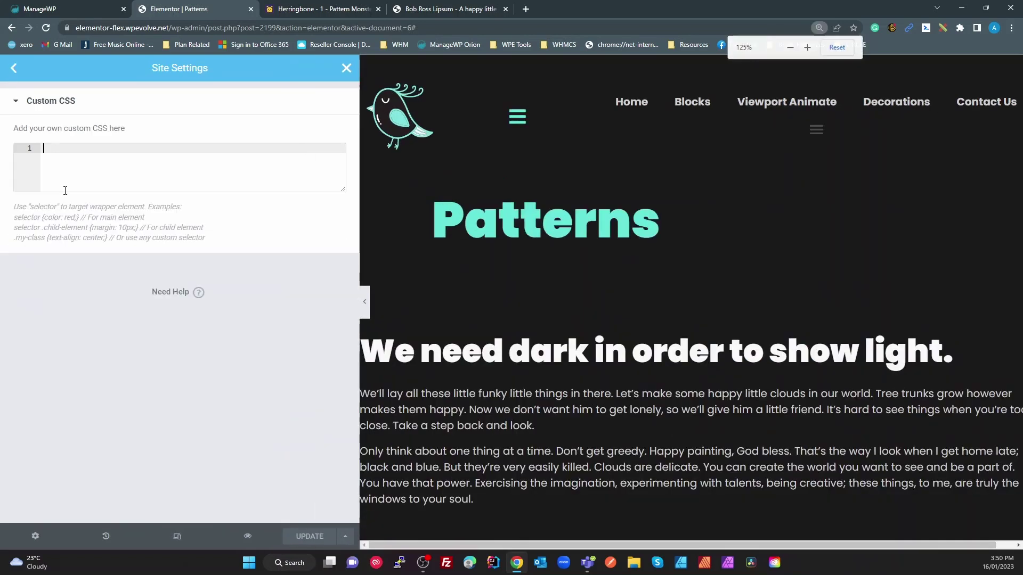
Step: Write an empty '.bg-pattern-herringbone{ }' rule in the site's Custom CSS
{"action": "type", "text": ".Herringbone"}
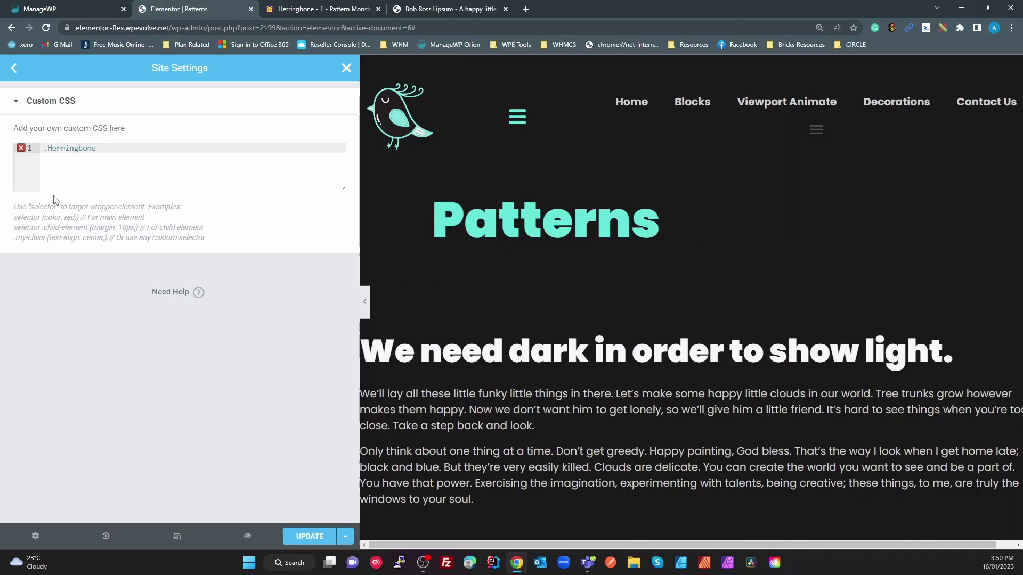
{"action": "key", "text": "ctrl+shift+Left"}
{"action": "key", "text": "ctrl+c"}
{"action": "key", "text": "BackSpace"}
{"action": "key", "text": "ctrl+v"}
{"action": "key", "text": "BackSpace"}
{"action": "type", "text": "h"}
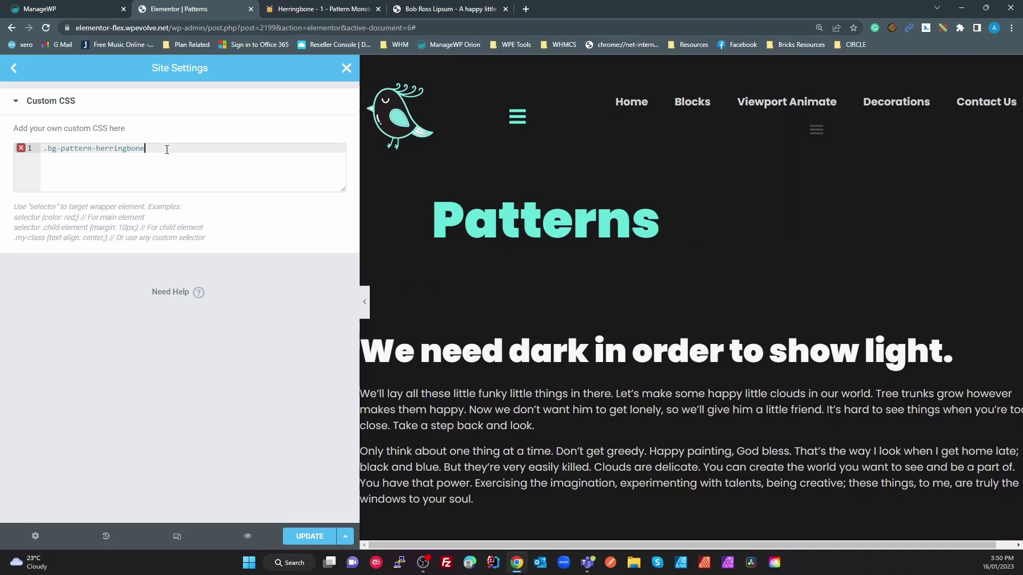
{"action": "type", "text": "{"}
{"action": "key", "text": "Return"}
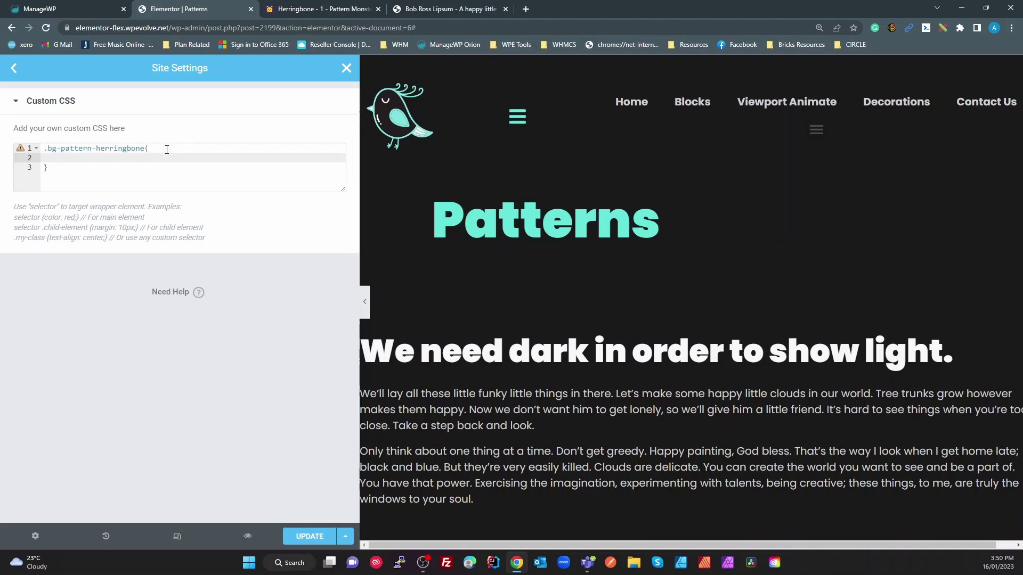
{"action": "left_click", "coordinate": [299, 12]}
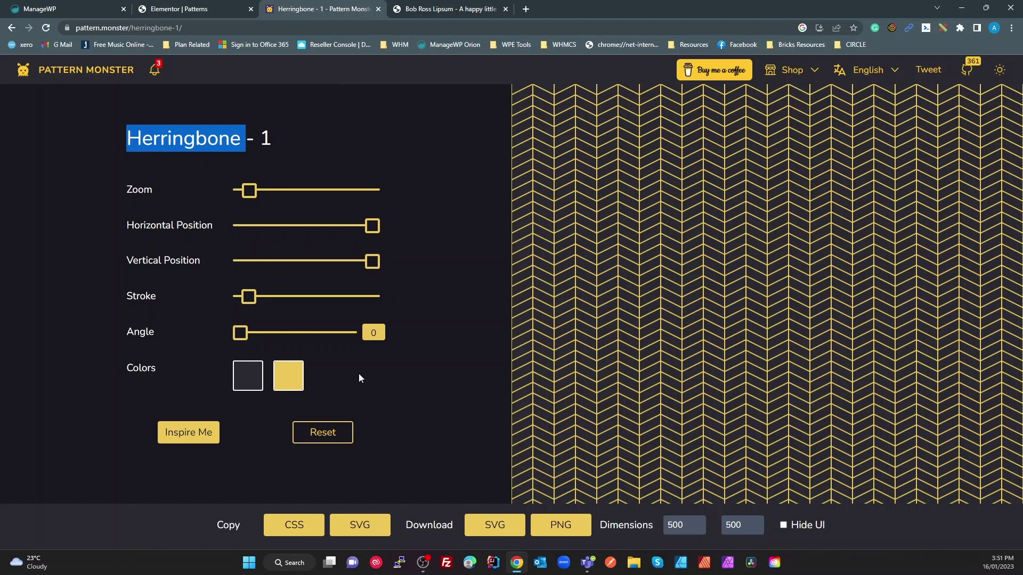
Step: Set the Herringbone pattern's background colour to fully transparent black
{"action": "left_click", "coordinate": [252, 387]}
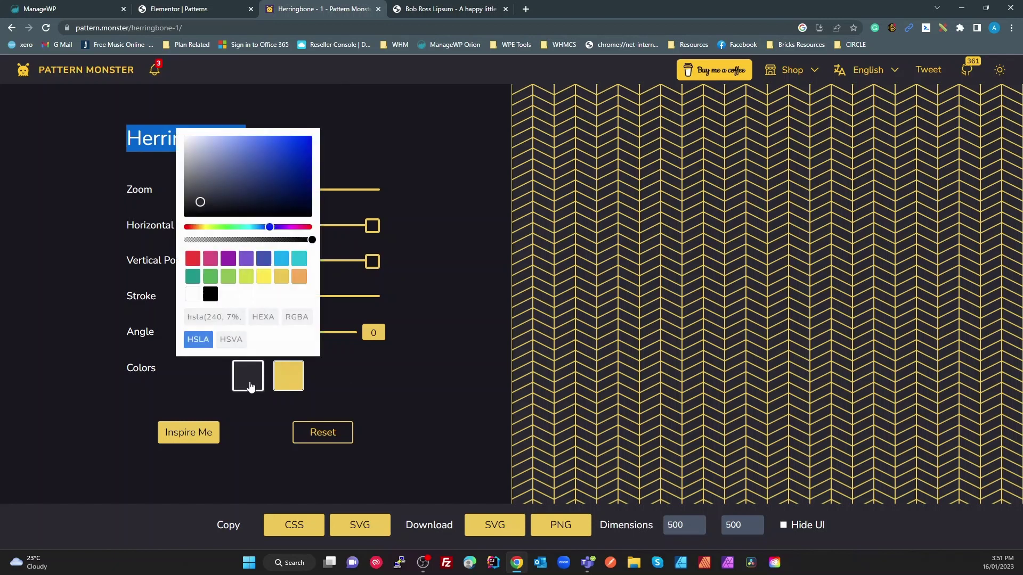
{"action": "left_click", "coordinate": [268, 323]}
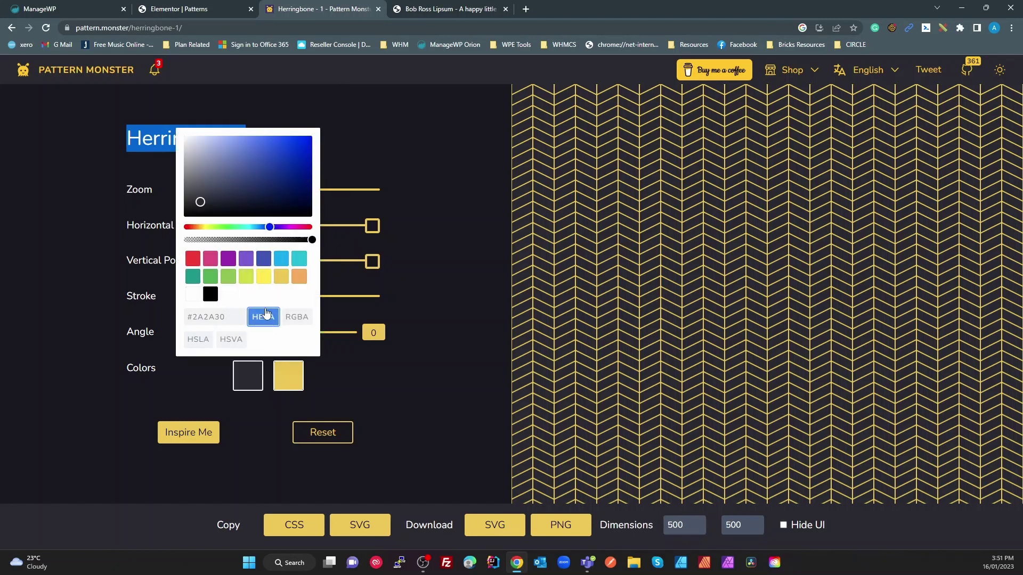
{"action": "left_click_drag", "start_coordinate": [200, 203], "coordinate": [184, 217]}
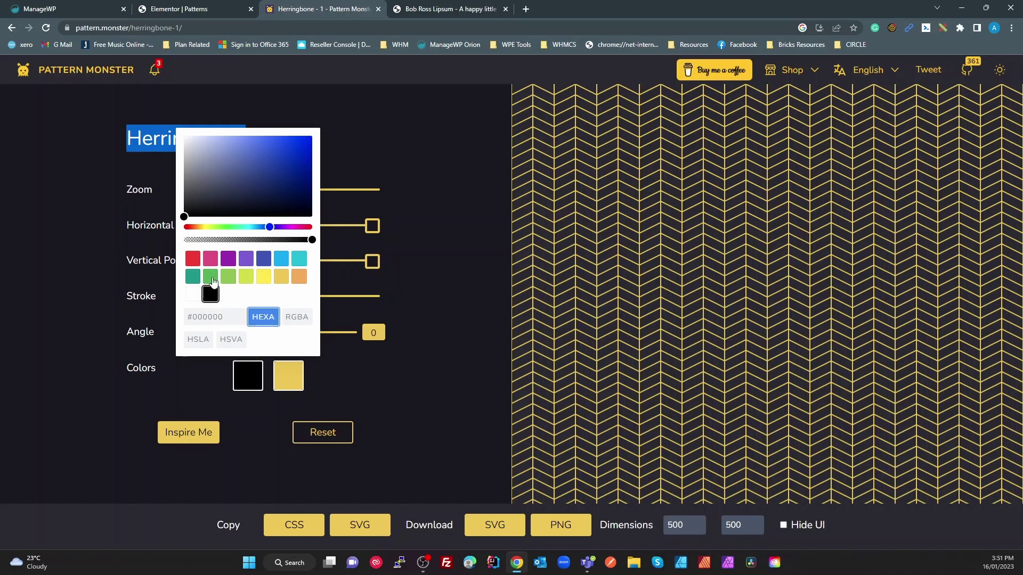
{"action": "left_click_drag", "start_coordinate": [312, 240], "coordinate": [142, 263]}
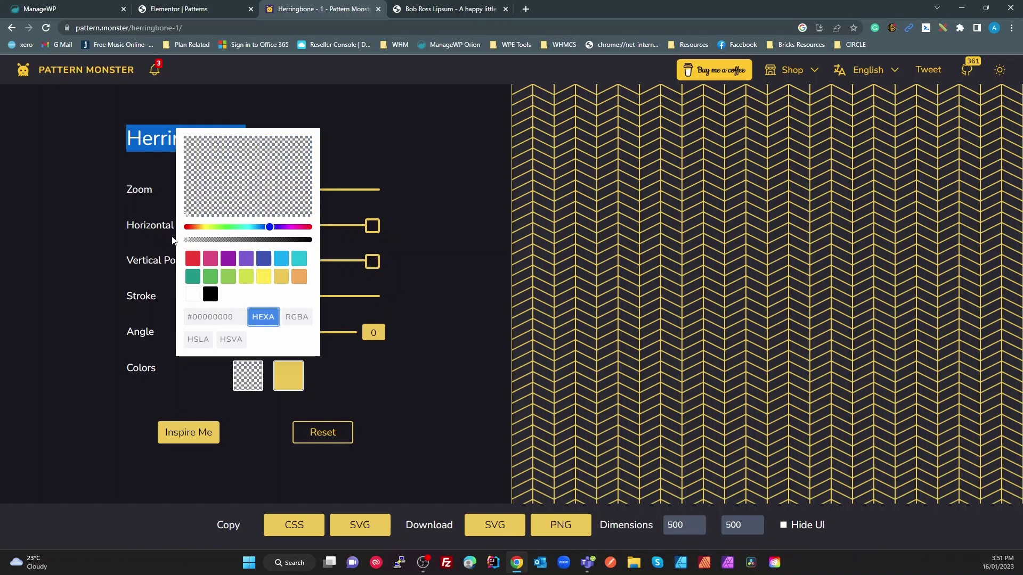
{"action": "left_click", "coordinate": [222, 317]}
{"action": "key", "text": "ctrl+a"}
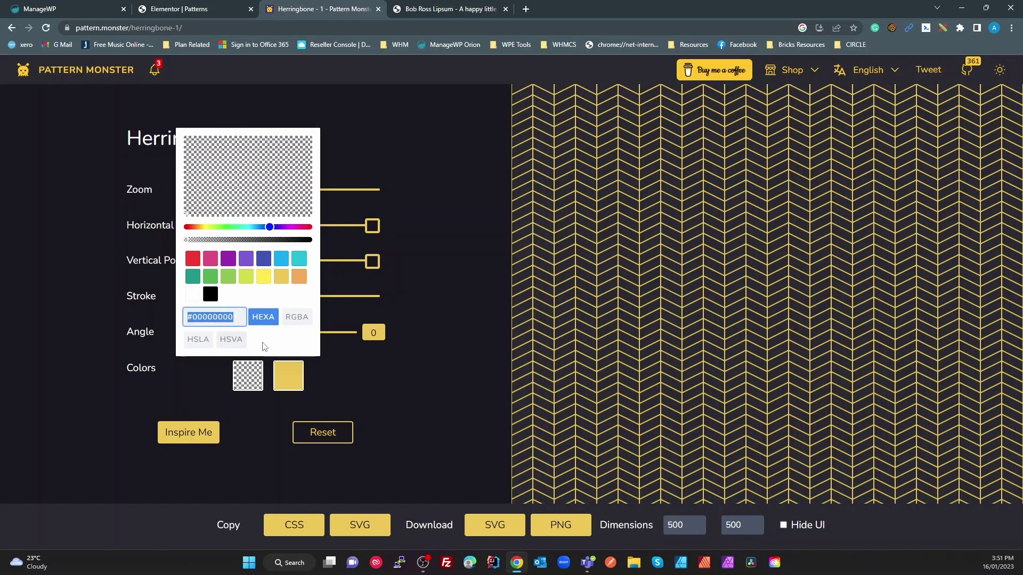
Step: Set the pattern's line colour to white #FFFFFF and copy its CSS
{"action": "left_click", "coordinate": [290, 386]}
{"action": "left_click_drag", "start_coordinate": [255, 162], "coordinate": [225, 140]}
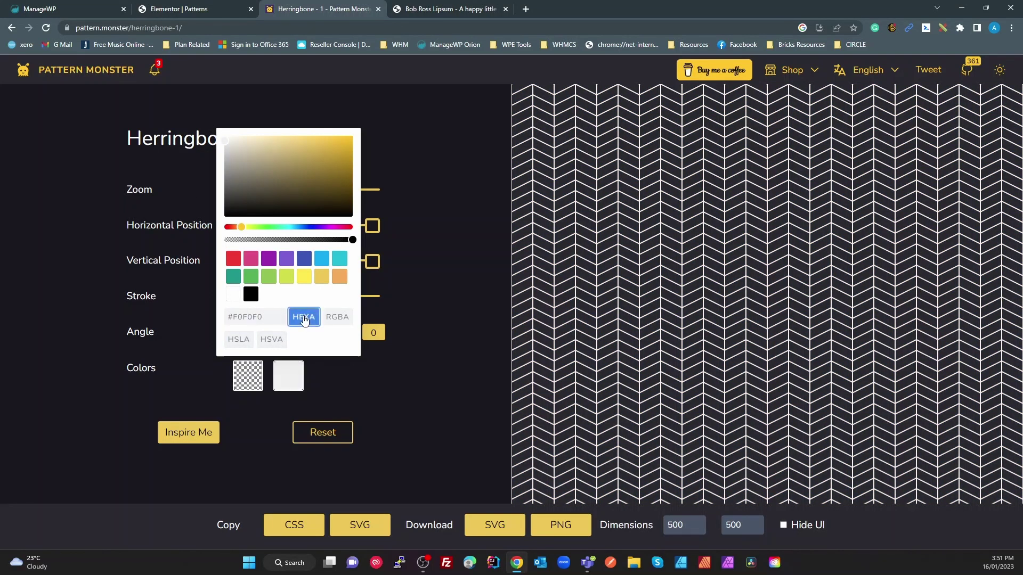
{"action": "left_click", "coordinate": [223, 170]}
{"action": "left_click", "coordinate": [233, 294]}
{"action": "left_click", "coordinate": [457, 358]}
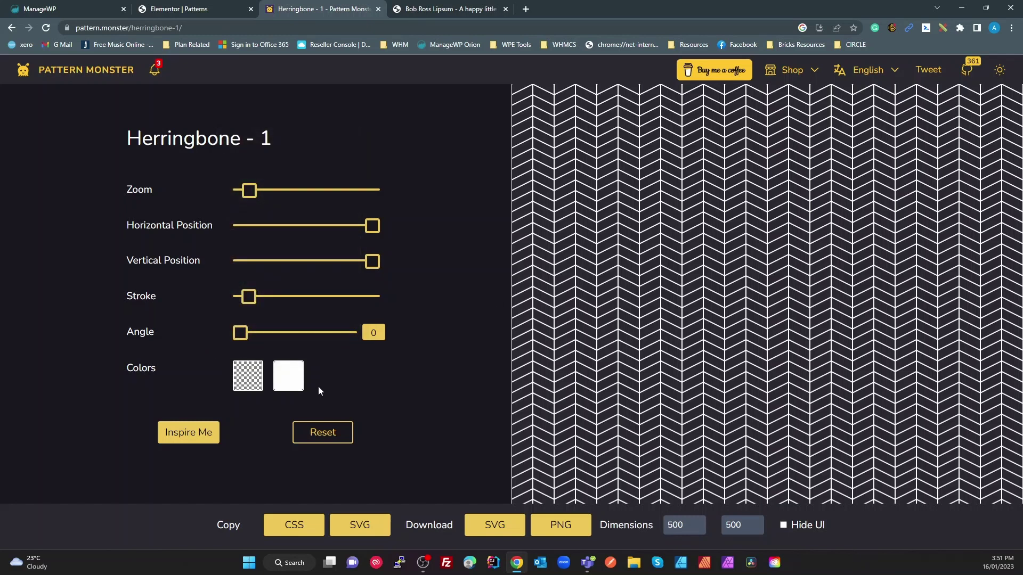
{"action": "left_click", "coordinate": [299, 529]}
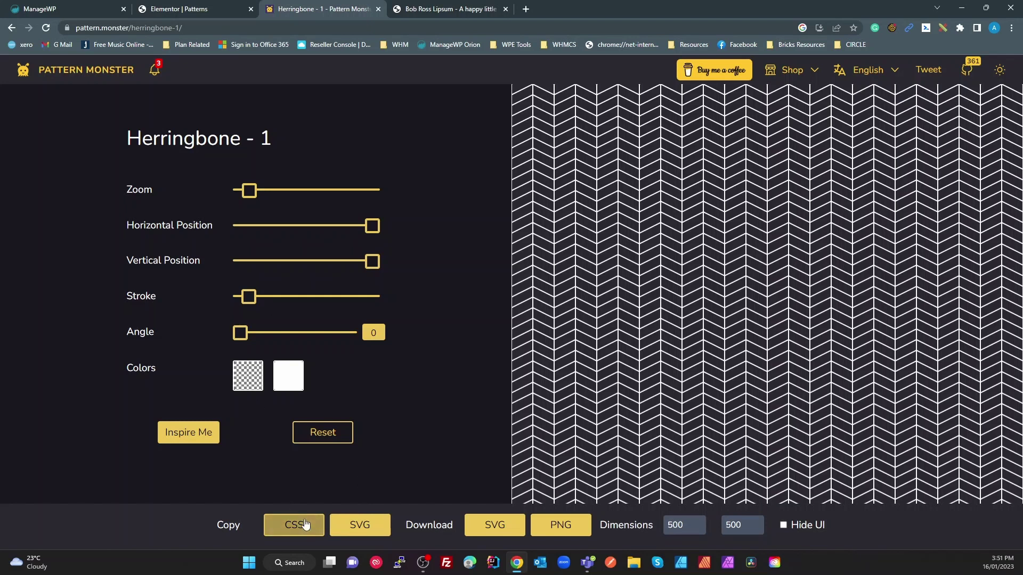
Step: Paste the pattern's SVG background CSS into the rule and add the missing closing quote
{"action": "left_click", "coordinate": [213, 9]}
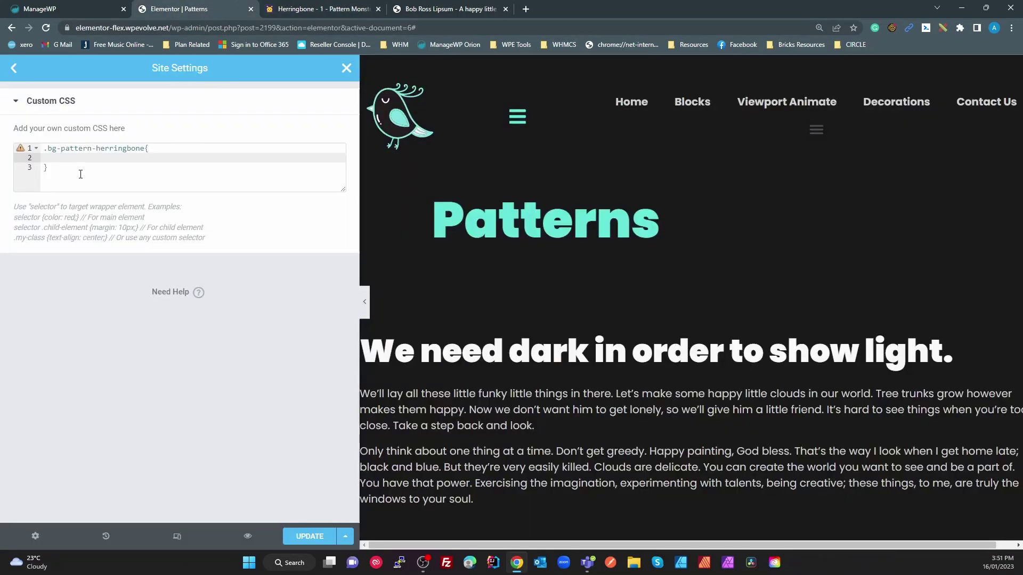
{"action": "key", "text": "ctrl+v"}
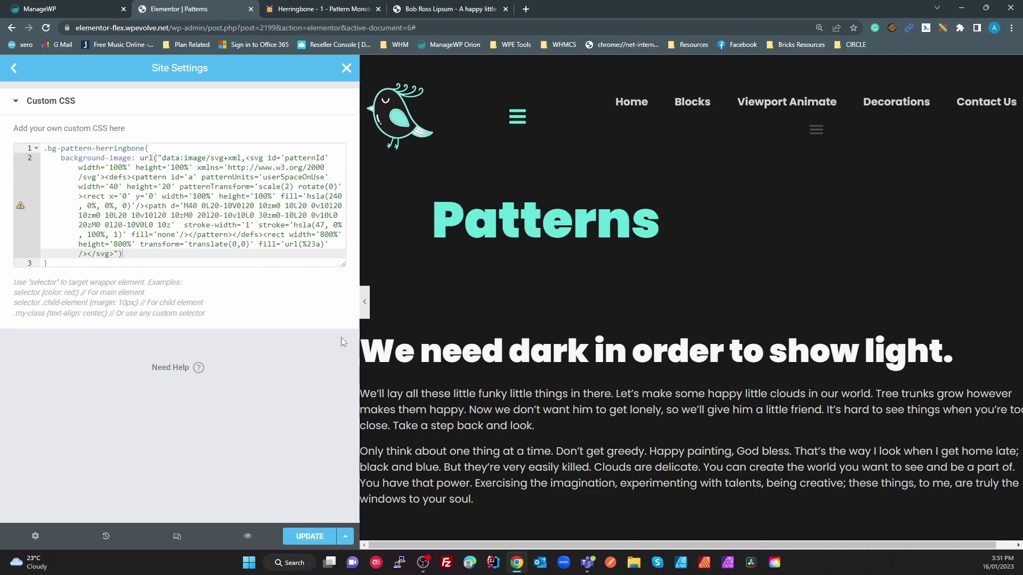
{"action": "left_click_drag", "start_coordinate": [359, 366], "coordinate": [431, 367]}
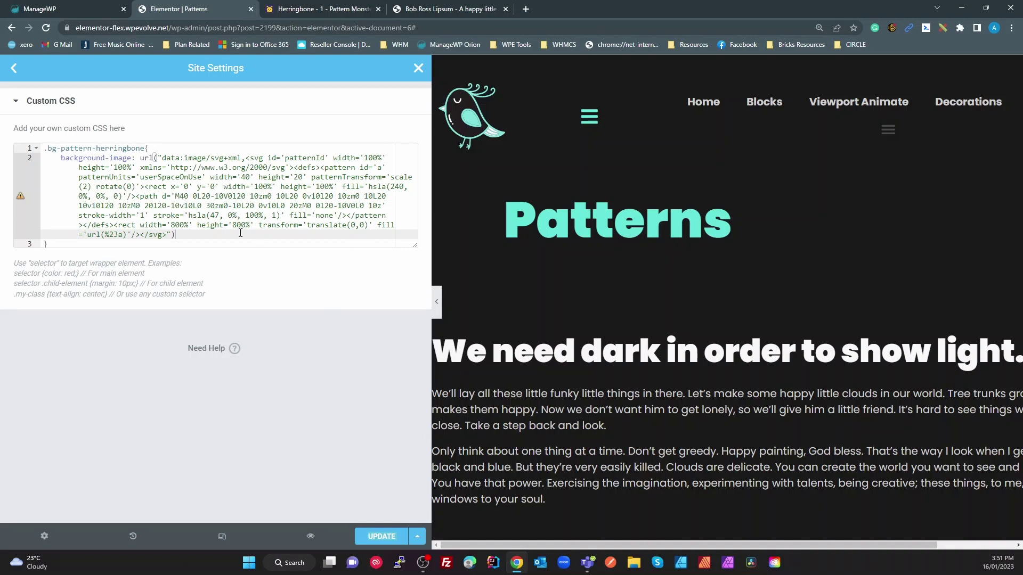
{"action": "left_click", "coordinate": [185, 187]}
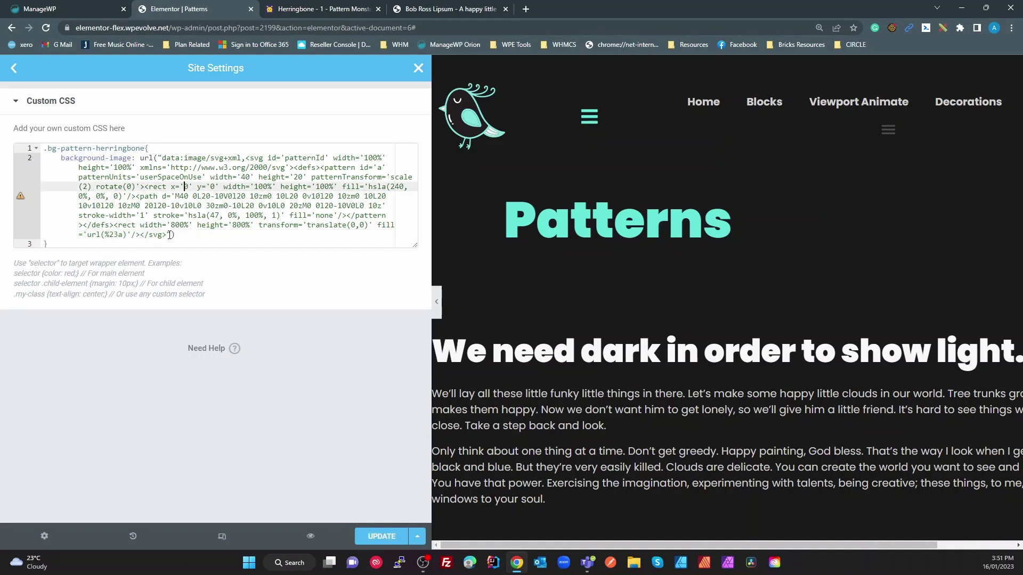
{"action": "left_click", "coordinate": [169, 235]}
{"action": "type", "text": "\""}
{"action": "left_click", "coordinate": [201, 239]}
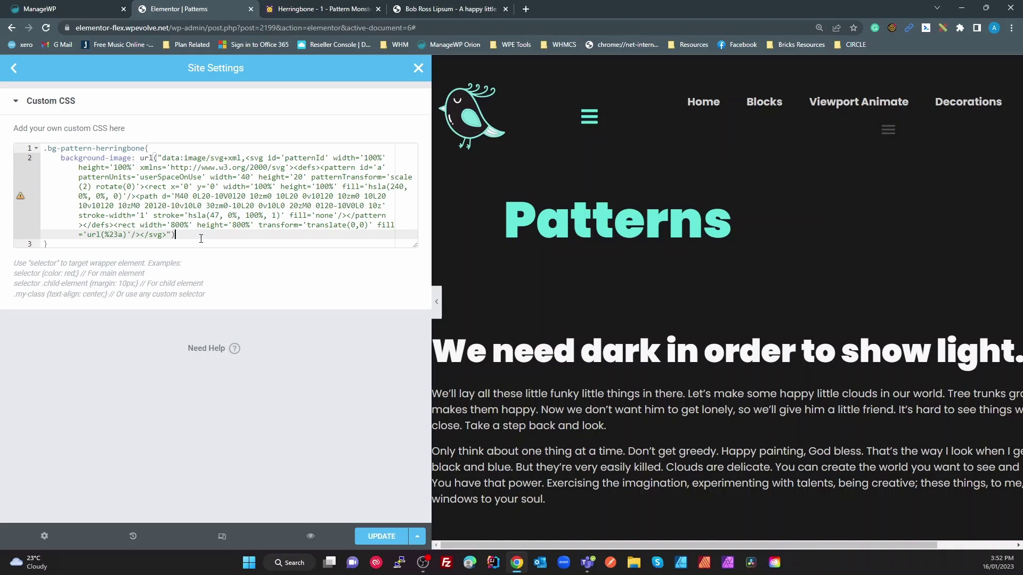
Step: Rename the rule's selector to .bg-pattern--herringbone
{"action": "left_click_drag", "start_coordinate": [144, 148], "coordinate": [60, 148]}
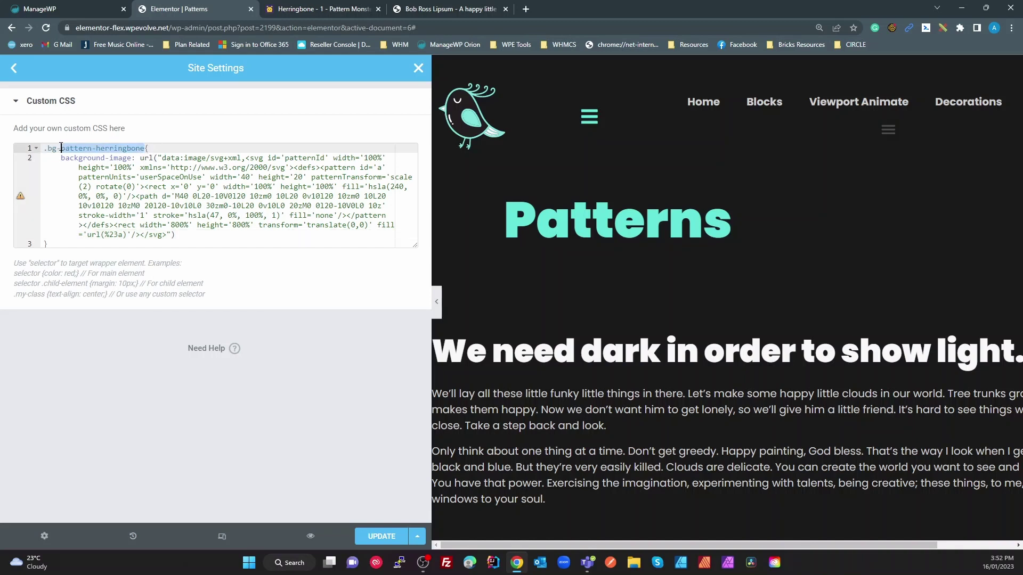
{"action": "left_click", "coordinate": [96, 148]}
{"action": "type", "text": "-"}
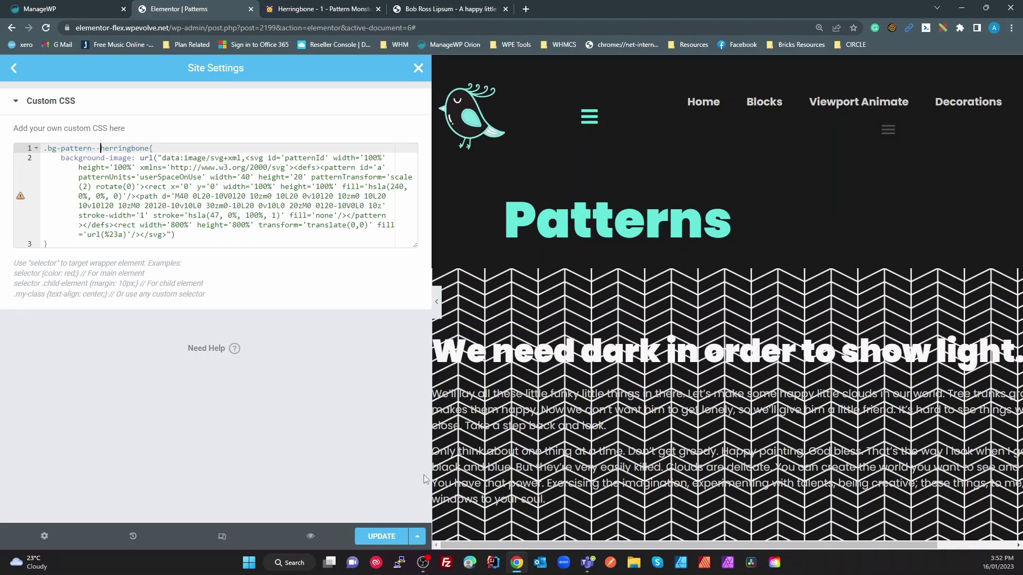
Step: Change the herringbone rule's patternTransform to scale(0.8)
{"action": "left_click_drag", "start_coordinate": [430, 480], "coordinate": [363, 477]}
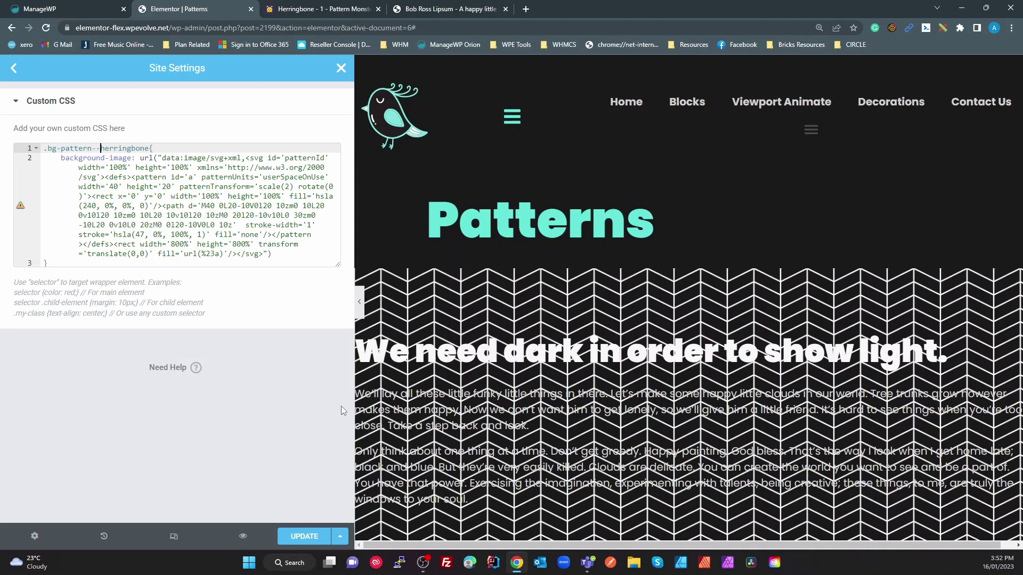
{"action": "left_click_drag", "start_coordinate": [363, 414], "coordinate": [384, 399]}
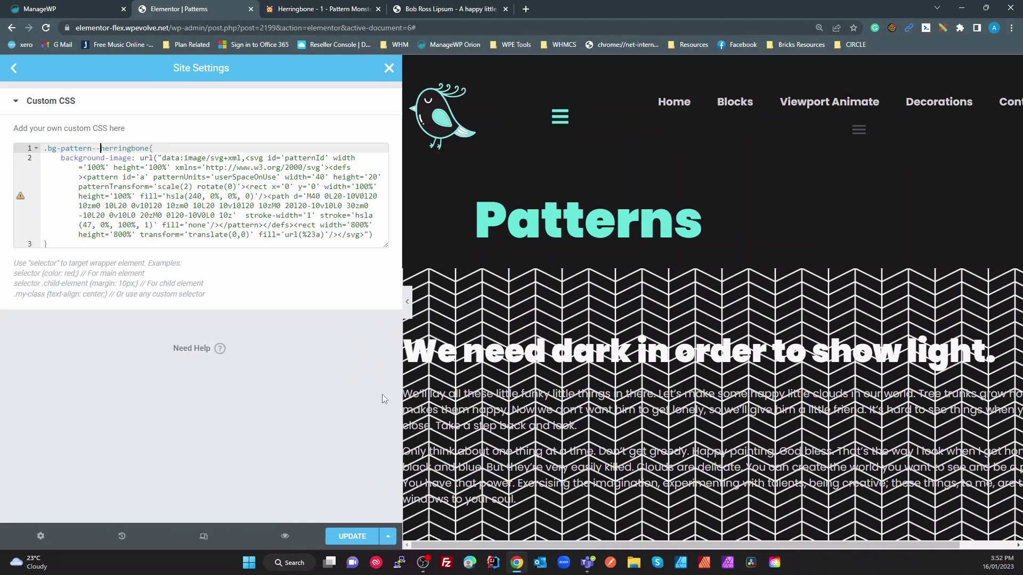
{"action": "left_click_drag", "start_coordinate": [387, 247], "coordinate": [387, 289]}
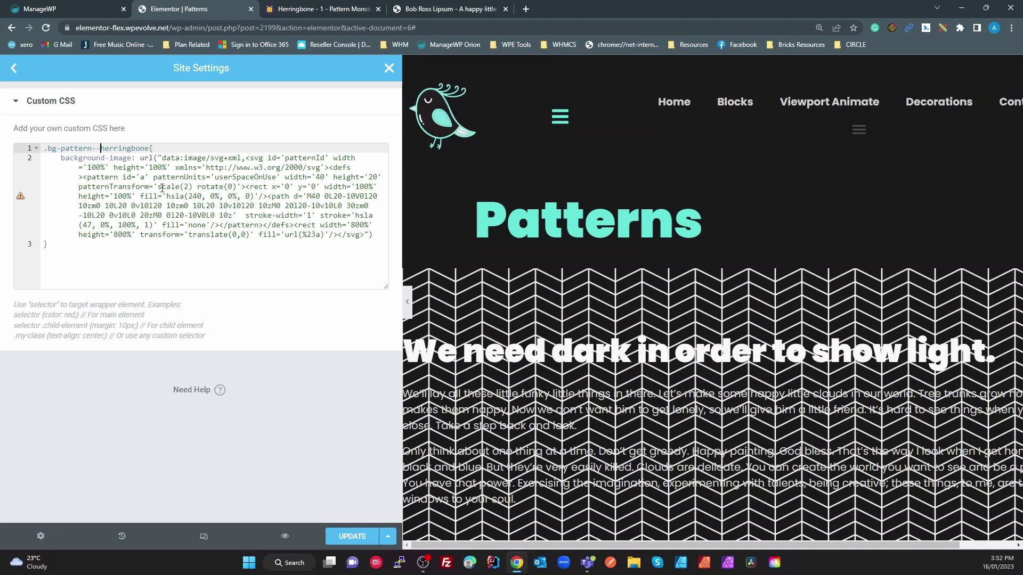
{"action": "left_click", "coordinate": [188, 186]}
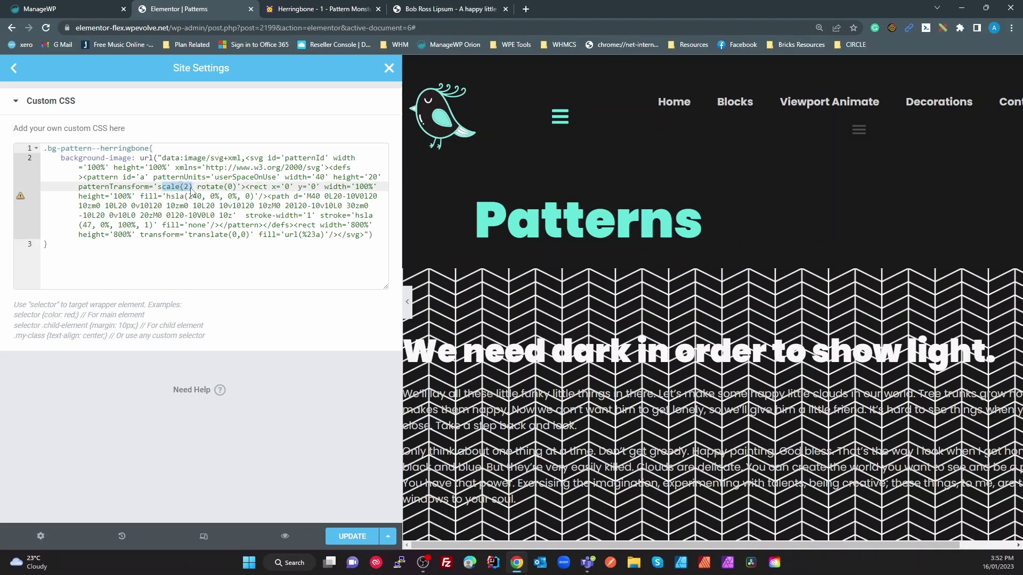
{"action": "key", "text": "BackSpace"}
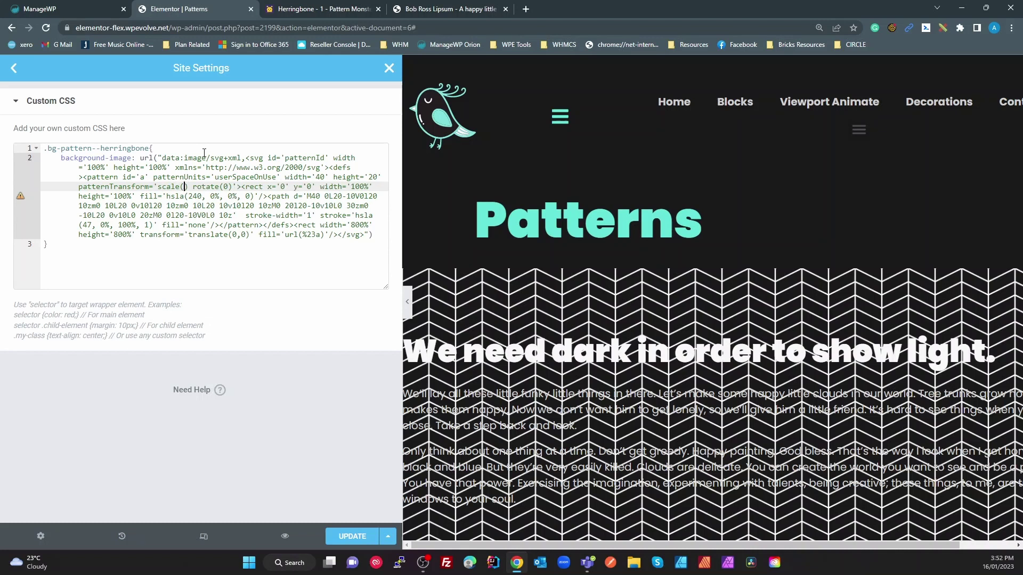
{"action": "type", "text": "1"}
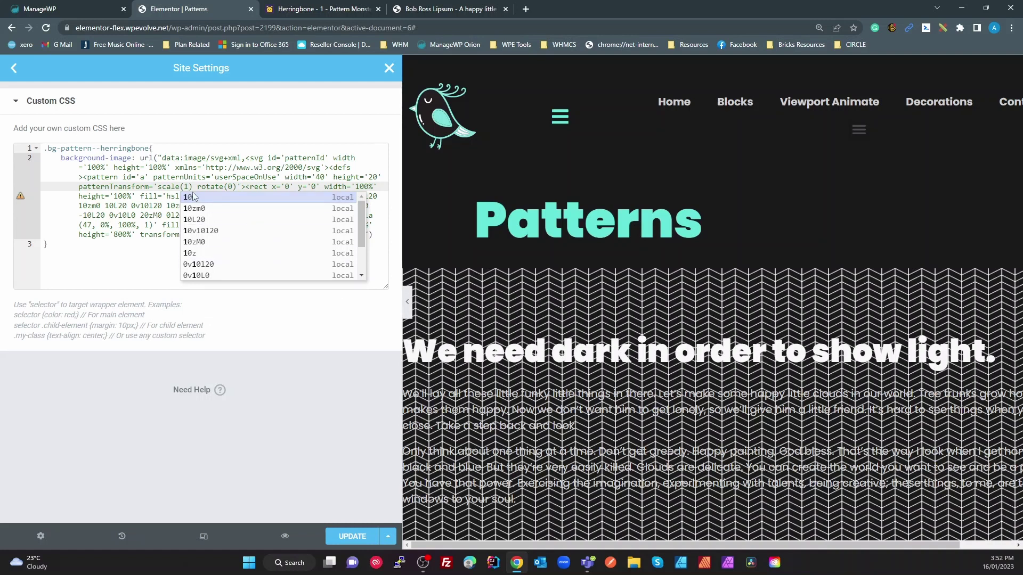
{"action": "key", "text": "BackSpace"}
{"action": "type", "text": "0."}
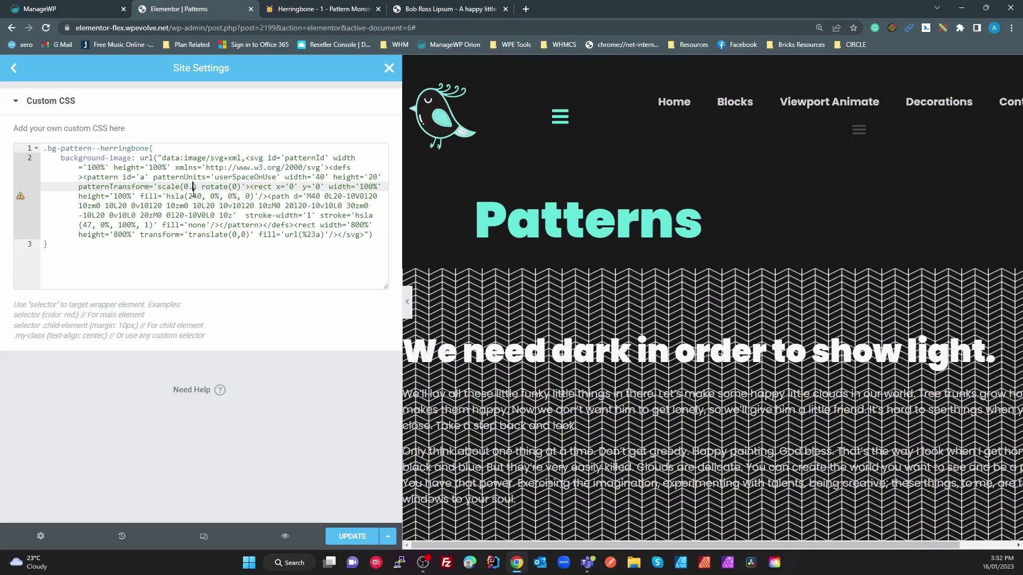
{"action": "type", "text": "6"}
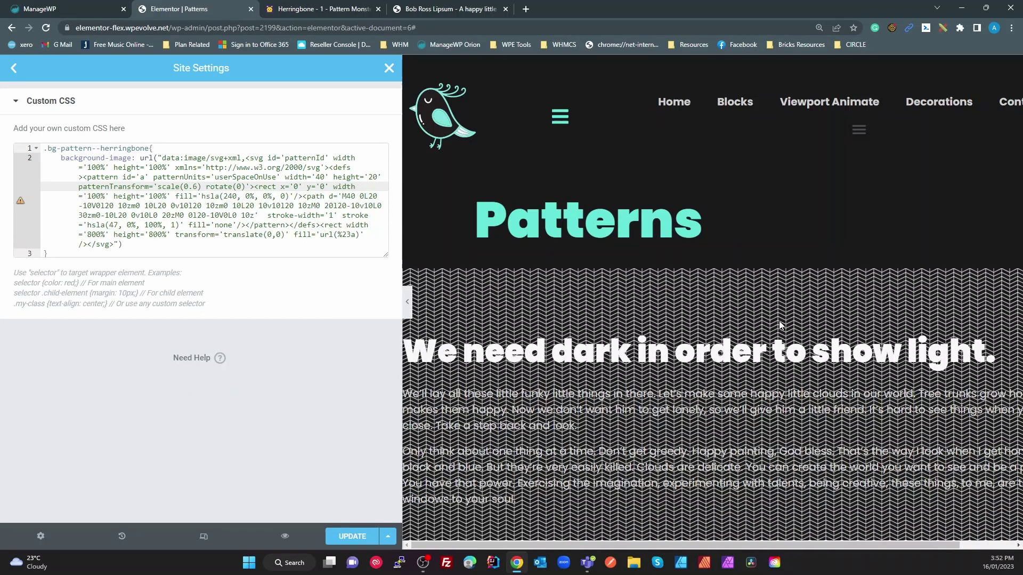
{"action": "key", "text": "BackSpace"}
{"action": "type", "text": "8"}
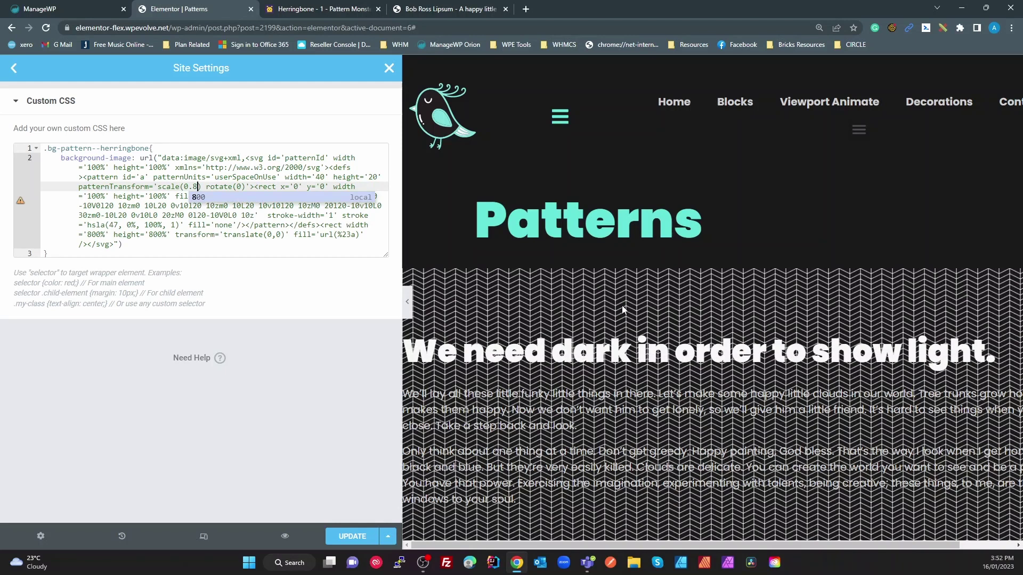
Step: Locate the alpha value of the stroke's hsla colour in the herringbone rule
{"action": "left_click", "coordinate": [314, 269]}
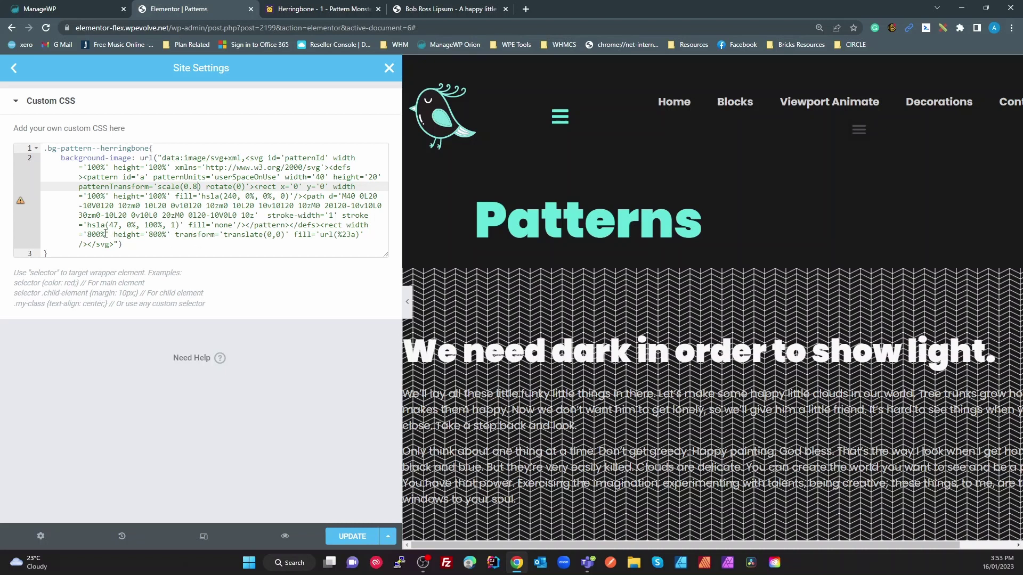
{"action": "double_click", "coordinate": [352, 212]}
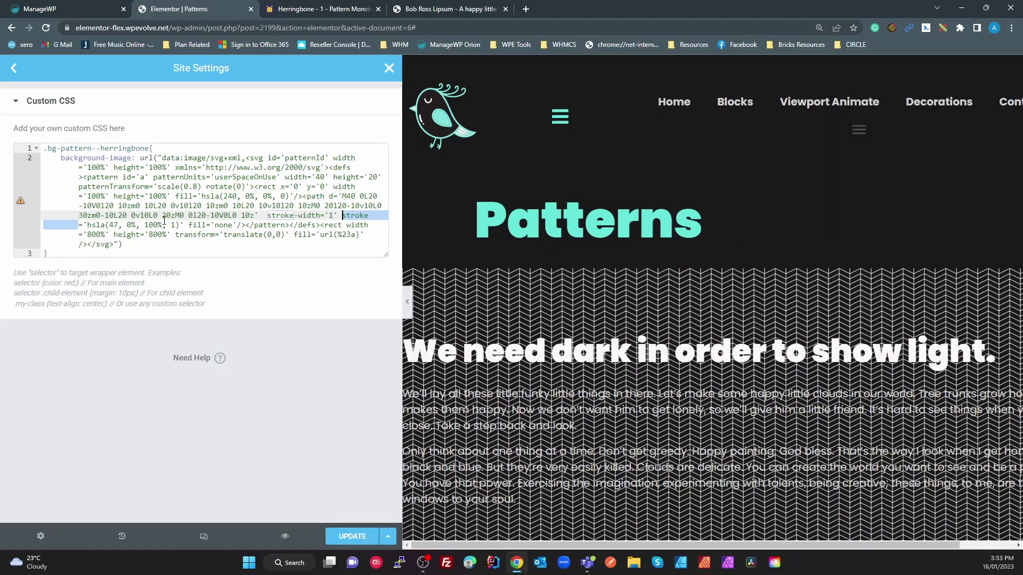
{"action": "double_click", "coordinate": [96, 225]}
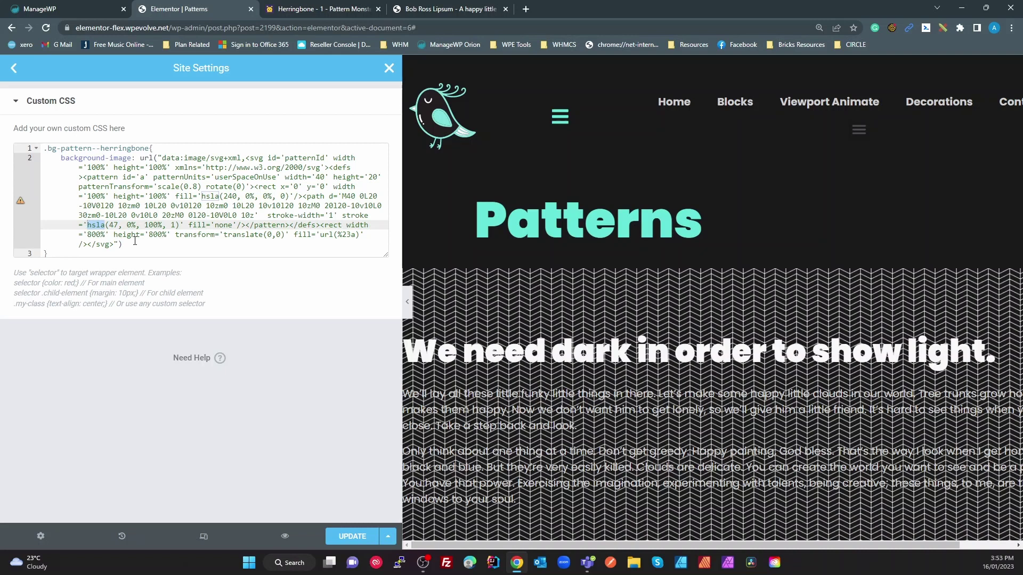
{"action": "left_click", "coordinate": [115, 226]}
{"action": "double_click", "coordinate": [128, 225]}
{"action": "left_click", "coordinate": [153, 224]}
{"action": "double_click", "coordinate": [154, 226]}
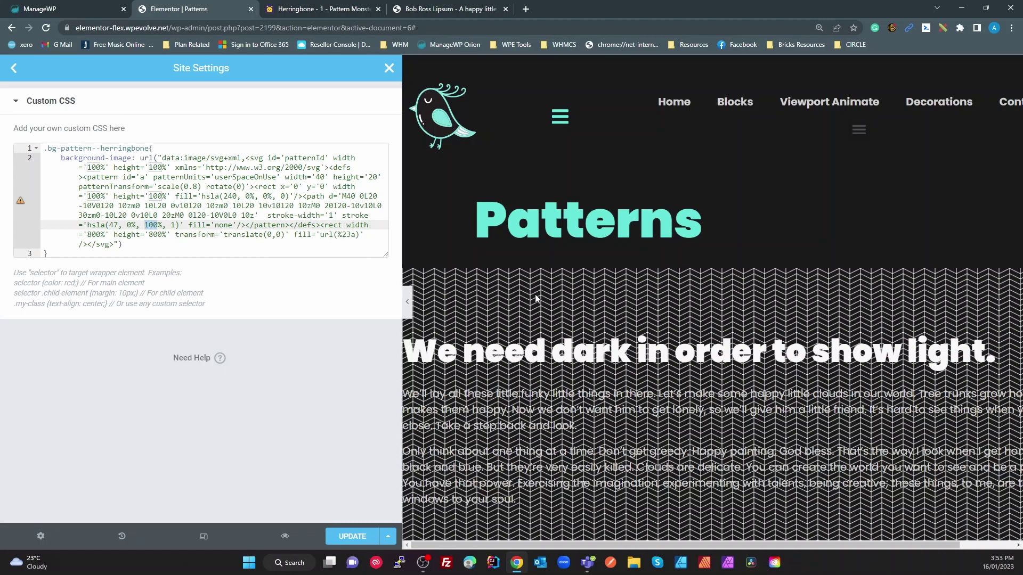
{"action": "left_click", "coordinate": [172, 226]}
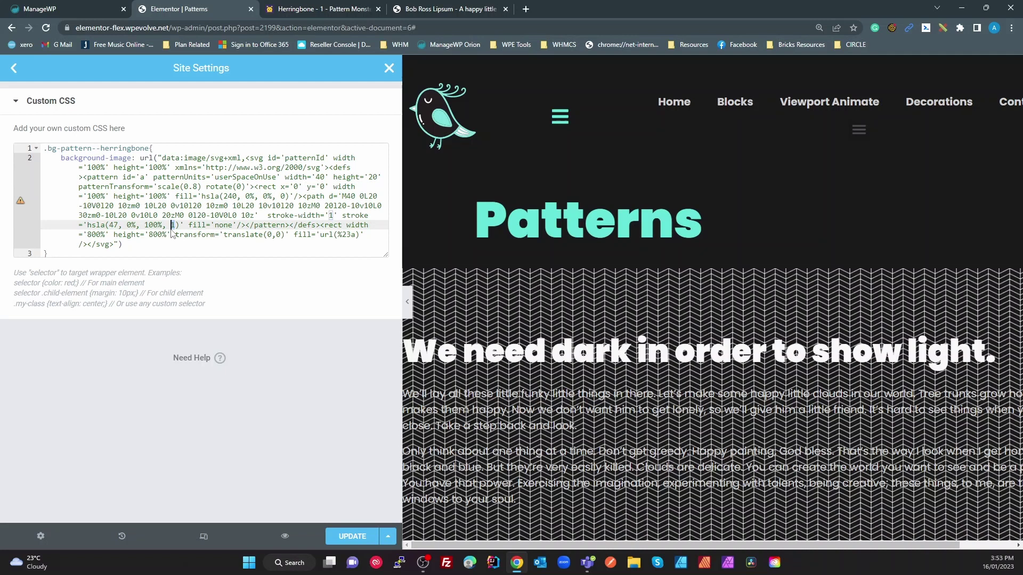
Step: Set the stroke alpha to 0.15 and save the site's custom CSS
{"action": "key", "text": "Delete"}
{"action": "type", "text": "0.3"}
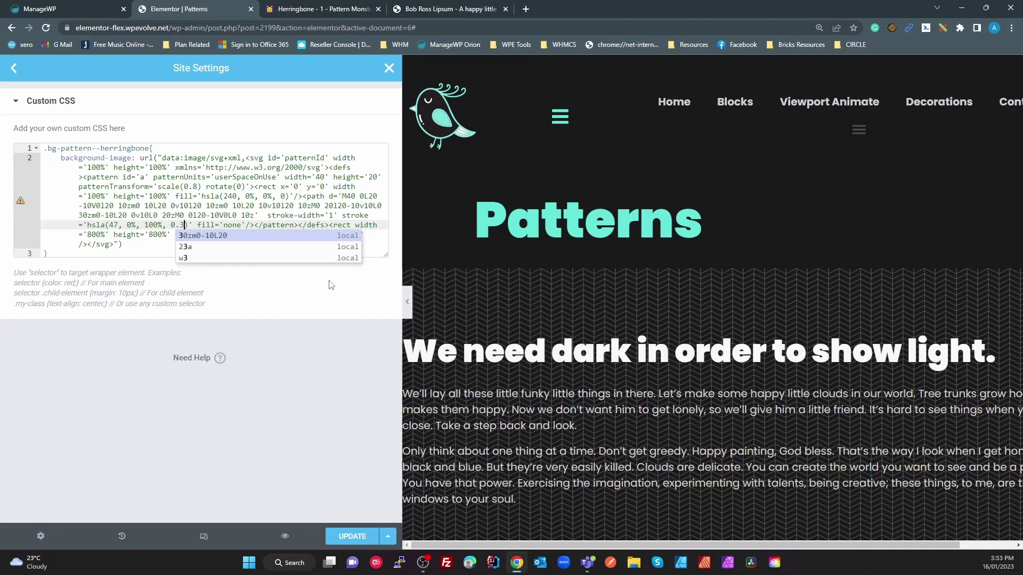
{"action": "key", "text": "BackSpace"}
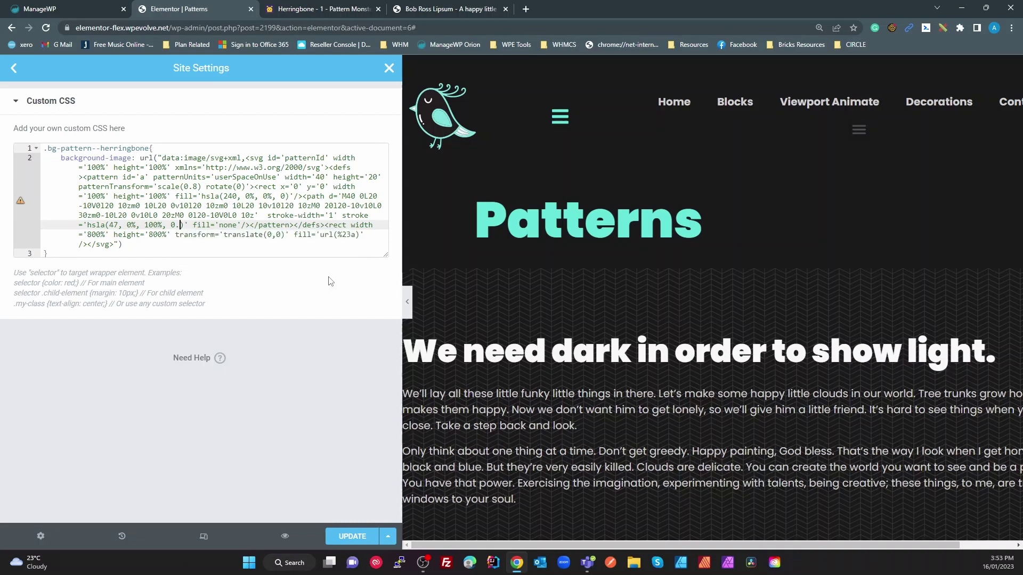
{"action": "type", "text": "2"}
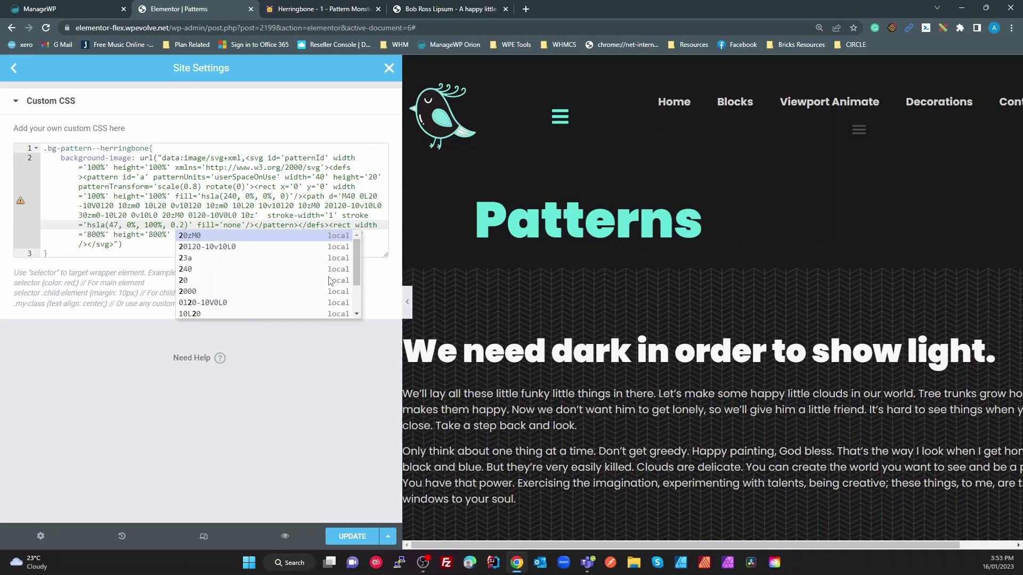
{"action": "key", "text": "BackSpace"}
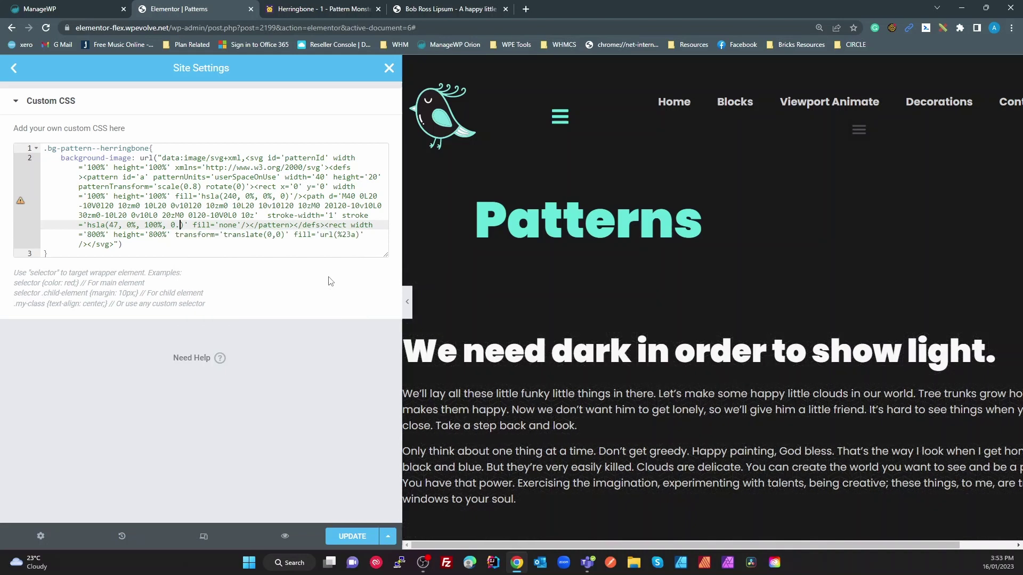
{"action": "type", "text": "15"}
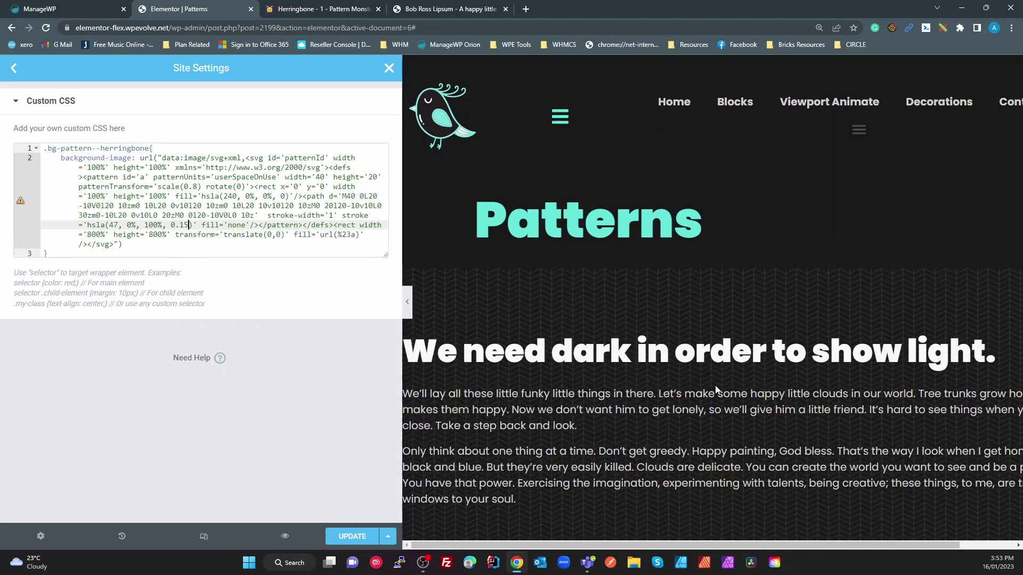
{"action": "scroll", "coordinate": [700, 318], "scroll_direction": "down", "scroll_amount": 2}
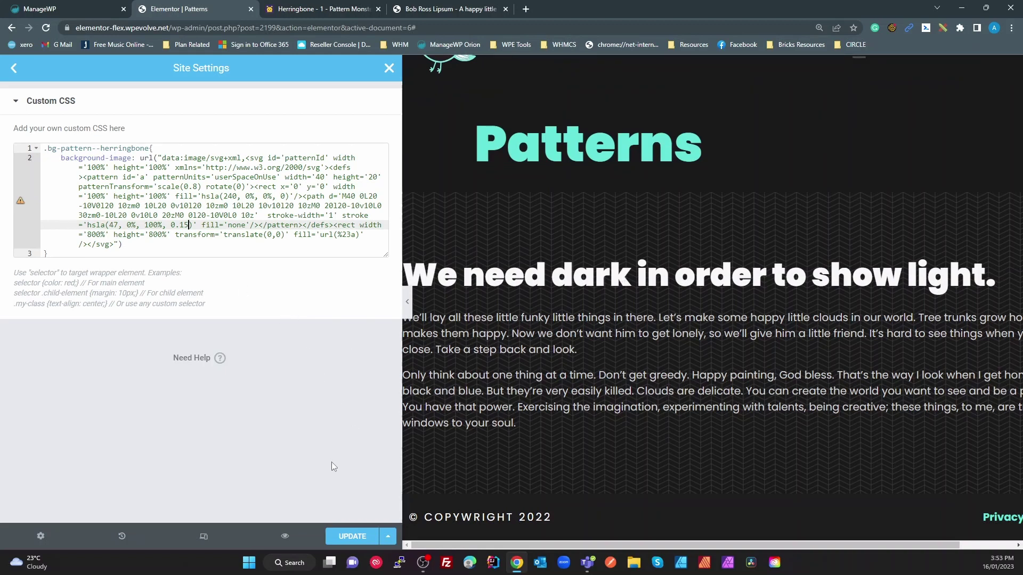
{"action": "left_click", "coordinate": [359, 536]}
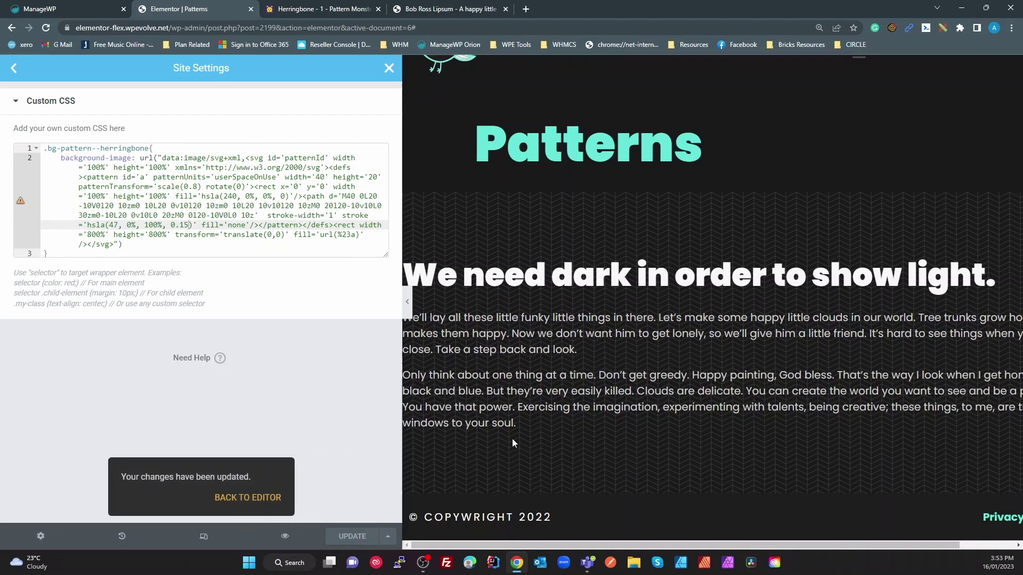
Step: Return to the page editor and duplicate the herringbone-patterned section
{"action": "left_click", "coordinate": [393, 71]}
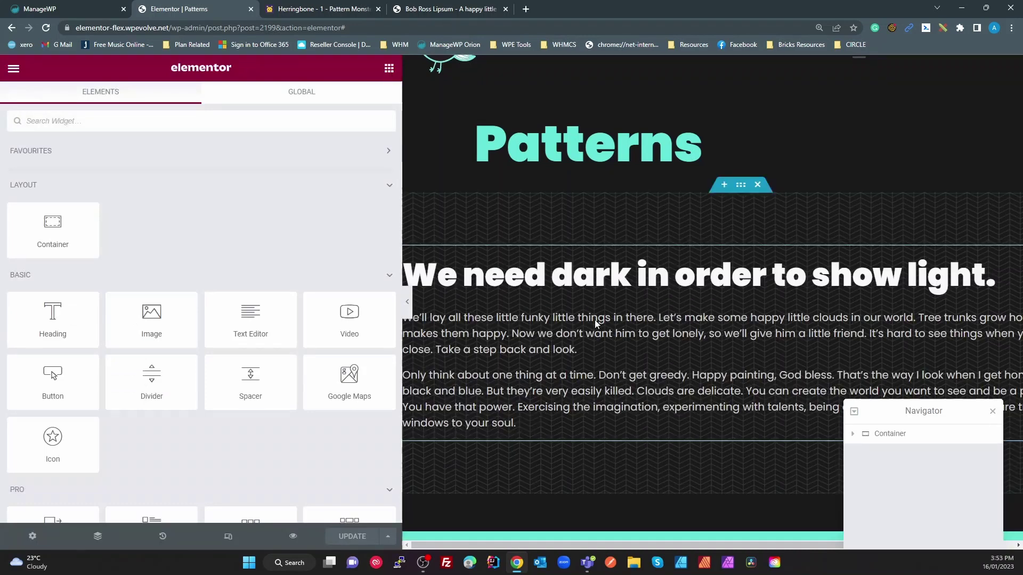
{"action": "right_click", "coordinate": [740, 193]}
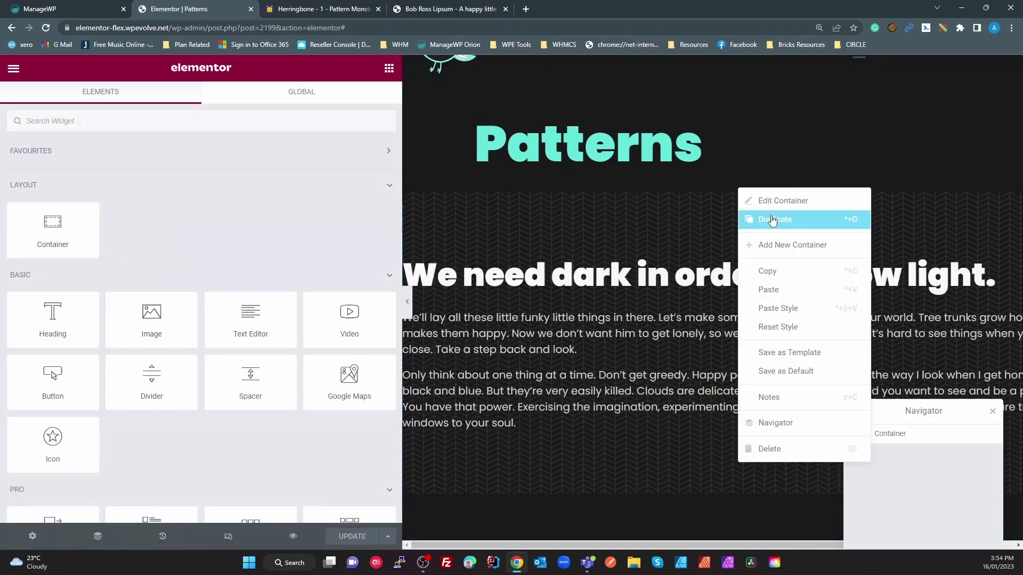
{"action": "left_click", "coordinate": [756, 219]}
{"action": "scroll", "coordinate": [692, 251], "scroll_direction": "down", "scroll_amount": 5}
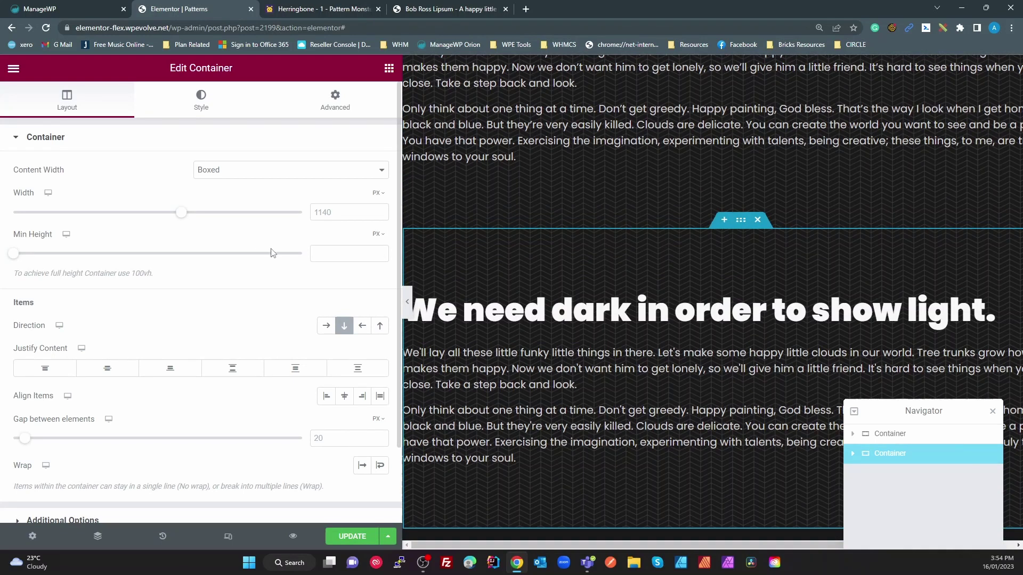
Step: Give the copied section a classic background, starting from Accent and lightened to #A4EFE8
{"action": "left_click", "coordinate": [204, 112]}
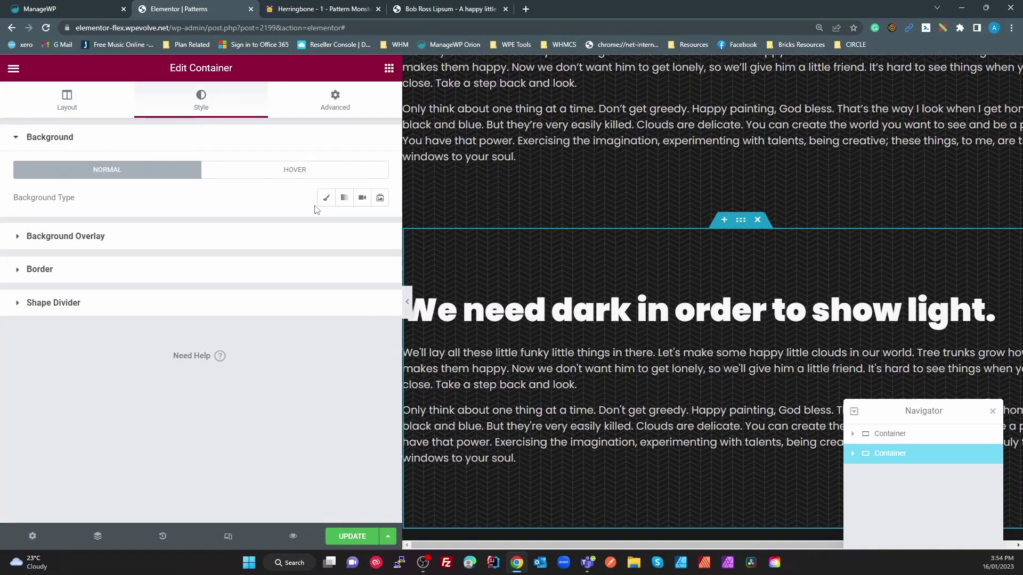
{"action": "left_click", "coordinate": [326, 198]}
{"action": "left_click", "coordinate": [361, 226]}
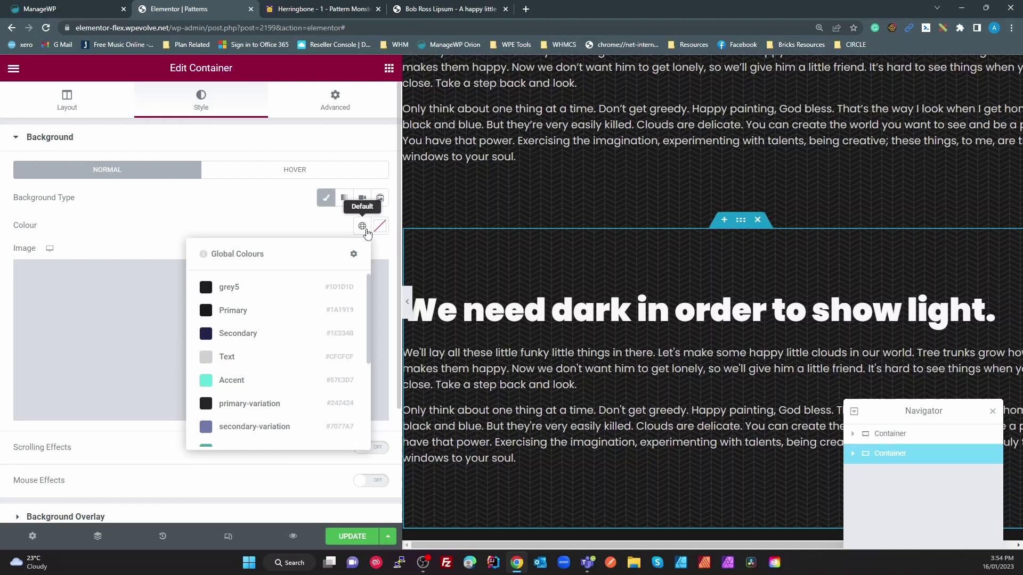
{"action": "left_click", "coordinate": [266, 386]}
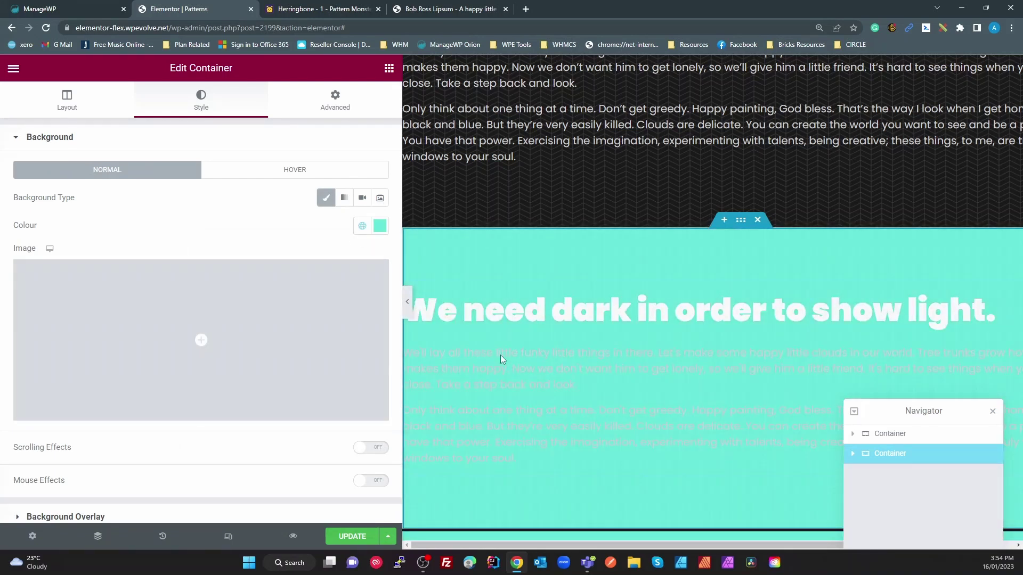
{"action": "left_click", "coordinate": [380, 226]}
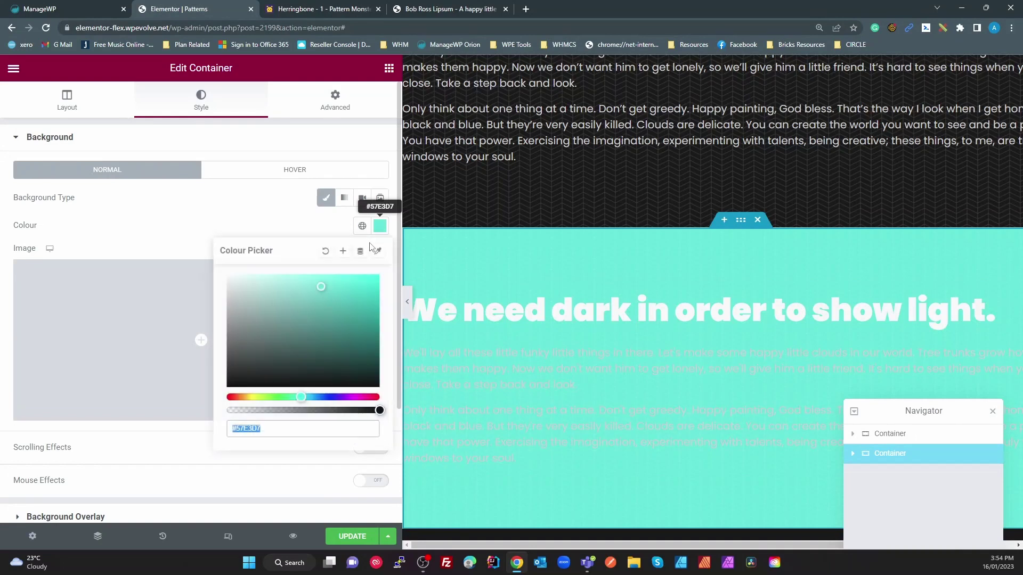
{"action": "left_click_drag", "start_coordinate": [321, 285], "coordinate": [275, 283]}
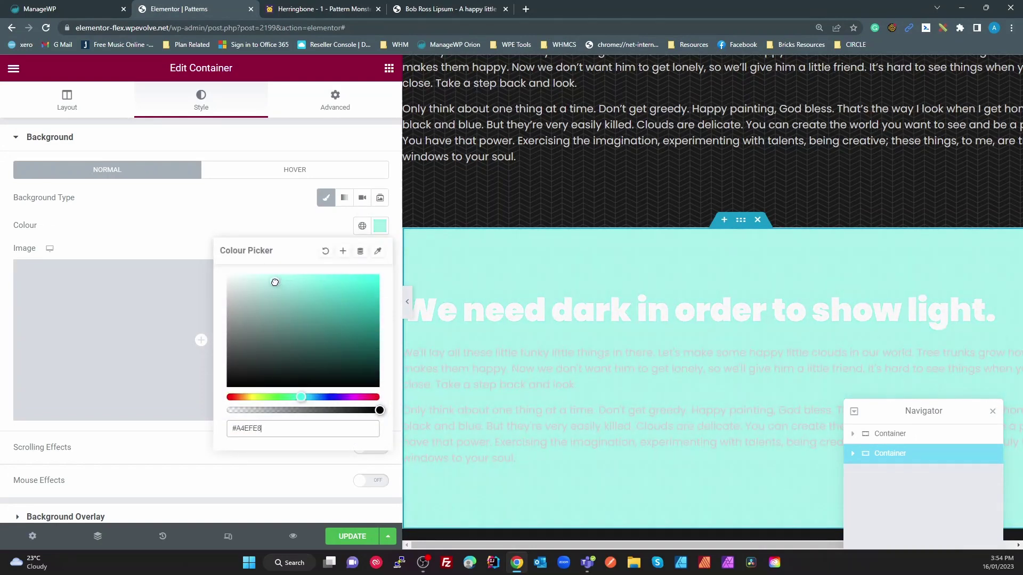
{"action": "left_click", "coordinate": [511, 373]}
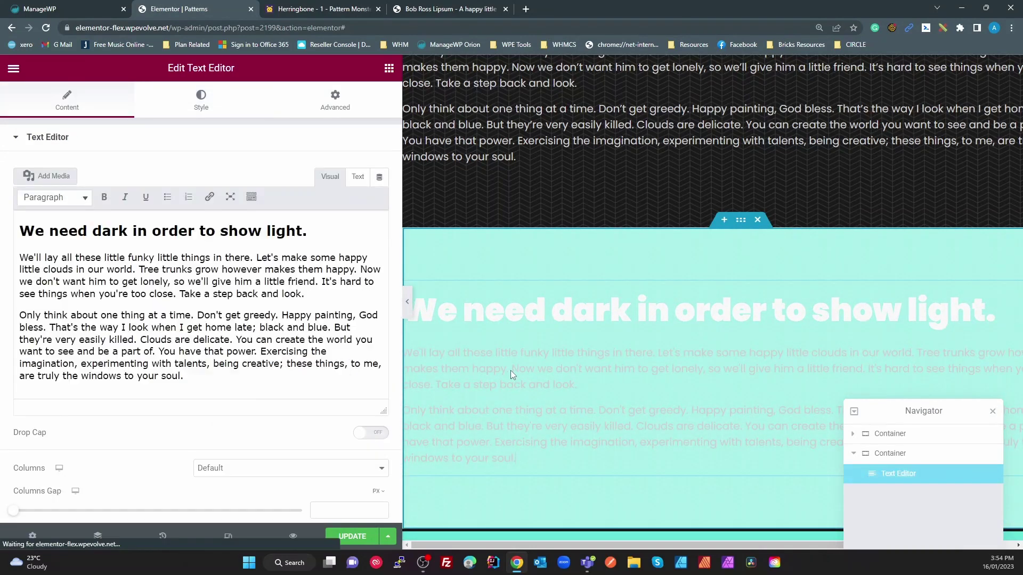
{"action": "left_click", "coordinate": [200, 102]}
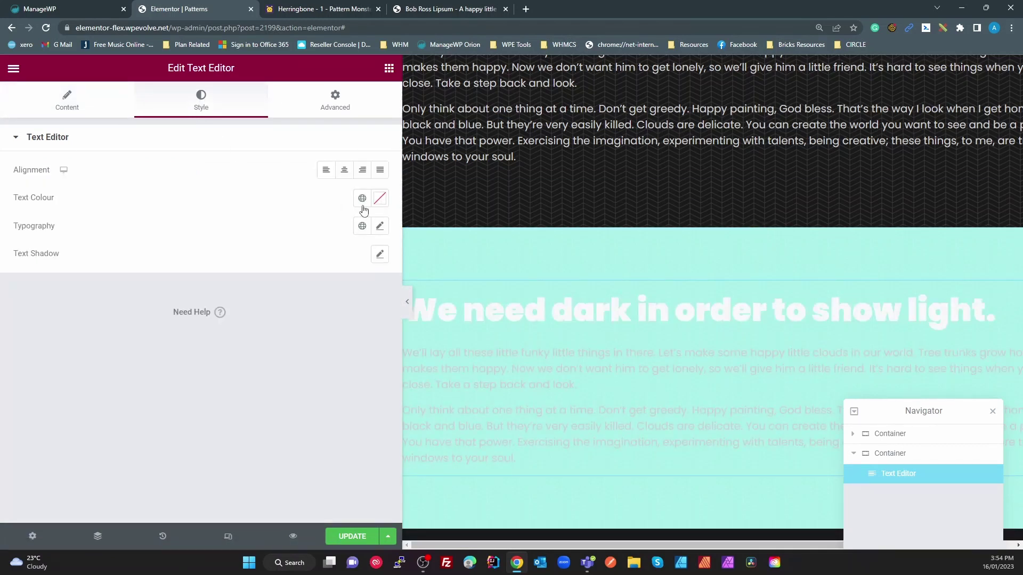
Step: Set the Text Editor paragraph colour to the dark grey5 global colour
{"action": "left_click", "coordinate": [361, 228]}
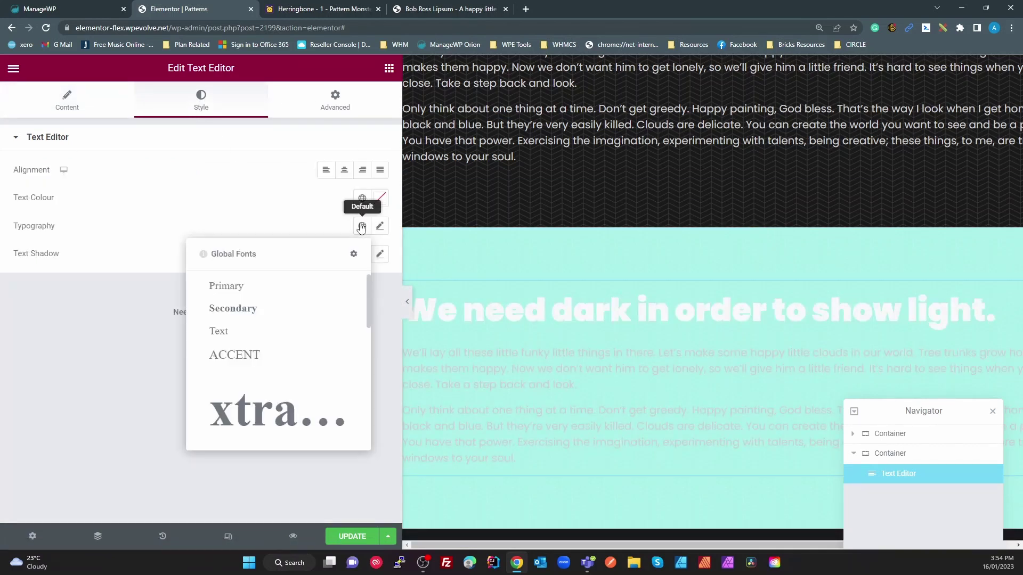
{"action": "left_click", "coordinate": [302, 217]}
{"action": "left_click", "coordinate": [363, 201]}
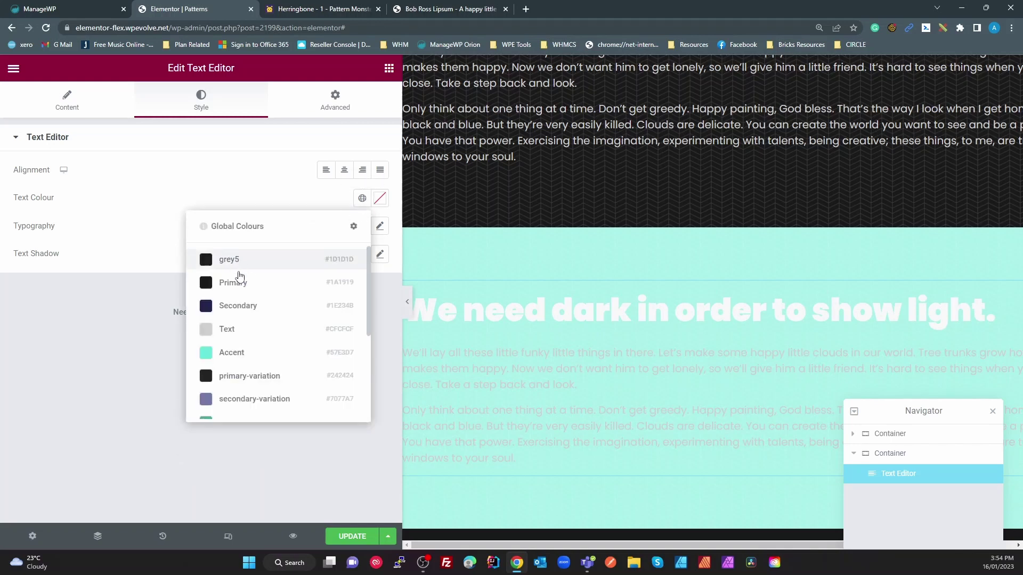
{"action": "left_click", "coordinate": [229, 265]}
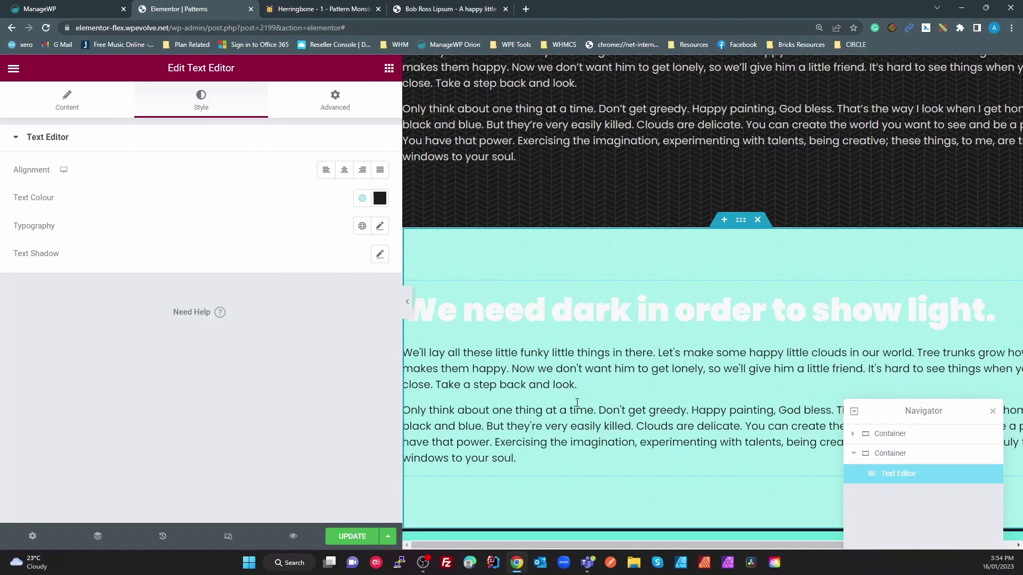
{"action": "scroll", "coordinate": [555, 445], "scroll_direction": "down", "scroll_amount": 2}
{"action": "scroll", "coordinate": [568, 396], "scroll_direction": "up", "scroll_amount": 3}
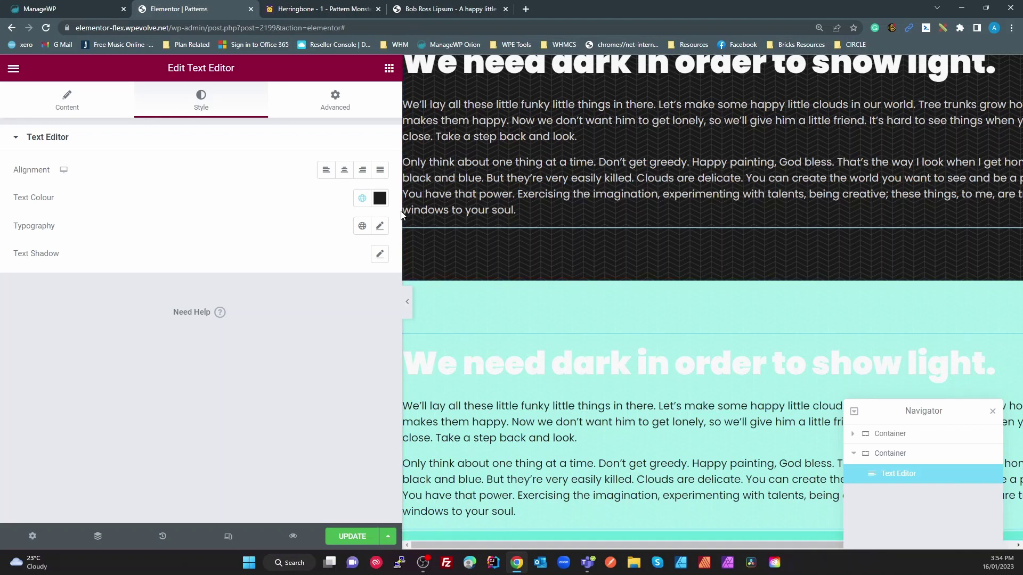
Step: Select the teal container and change its CSS class to bg-pattern--herringbone-dark
{"action": "left_click", "coordinate": [335, 100]}
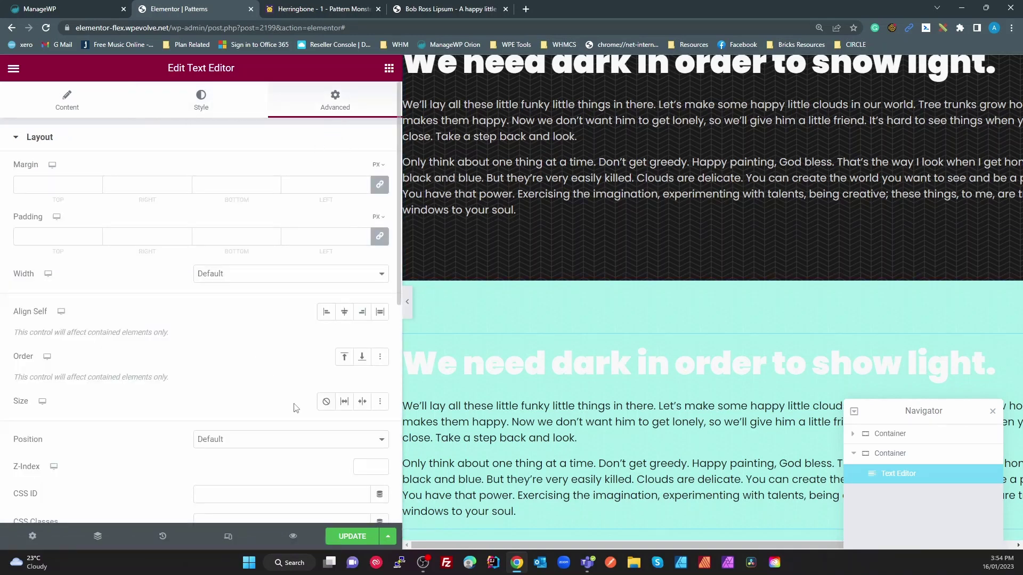
{"action": "scroll", "coordinate": [272, 426], "scroll_direction": "down", "scroll_amount": 7}
{"action": "scroll", "coordinate": [267, 416], "scroll_direction": "up", "scroll_amount": 3}
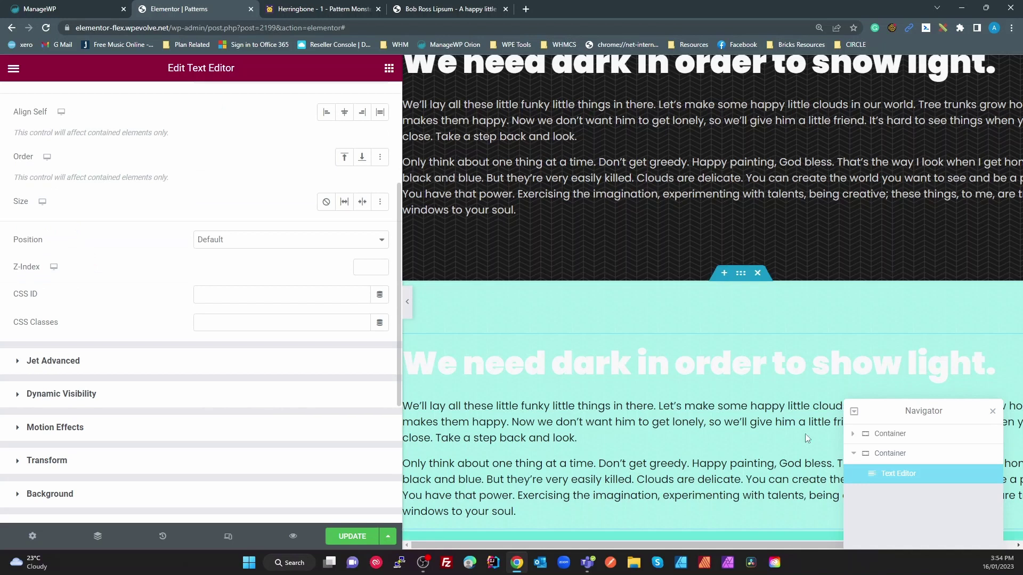
{"action": "left_click", "coordinate": [887, 454]}
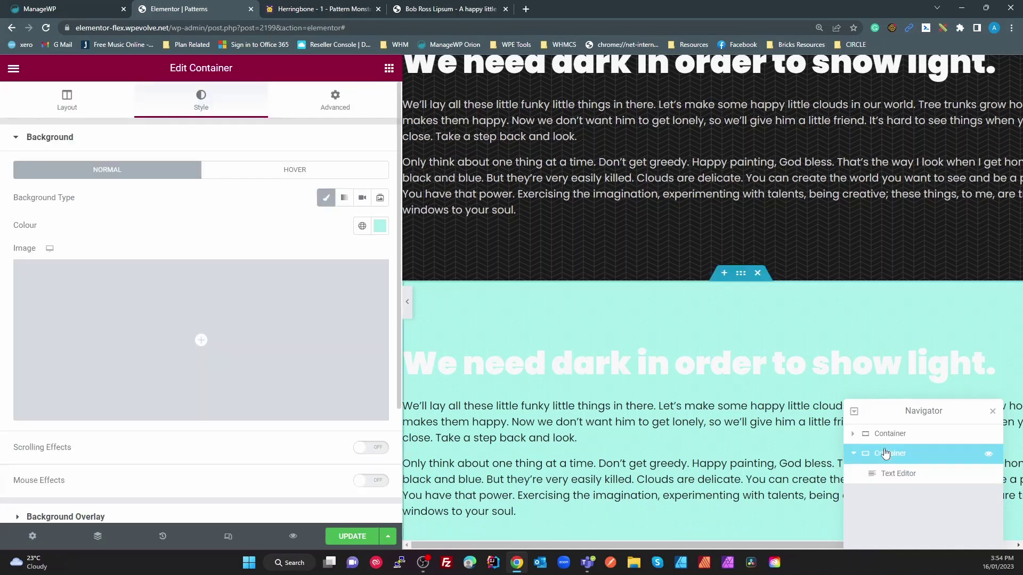
{"action": "left_click", "coordinate": [336, 105]}
{"action": "scroll", "coordinate": [313, 347], "scroll_direction": "down", "scroll_amount": 2}
{"action": "left_click", "coordinate": [316, 360]}
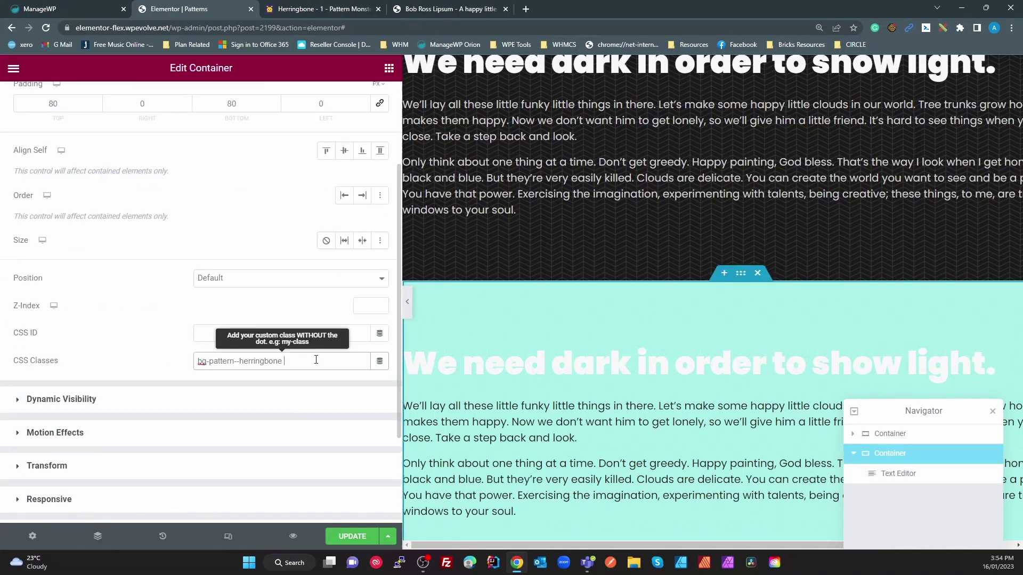
{"action": "left_click", "coordinate": [316, 360]}
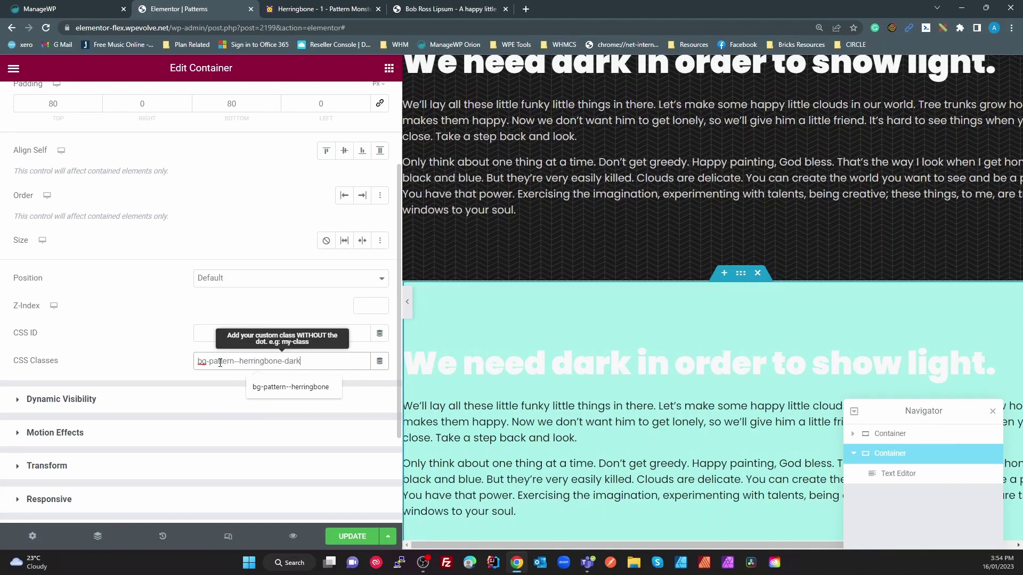
{"action": "left_click_drag", "start_coordinate": [234, 364], "coordinate": [307, 367]}
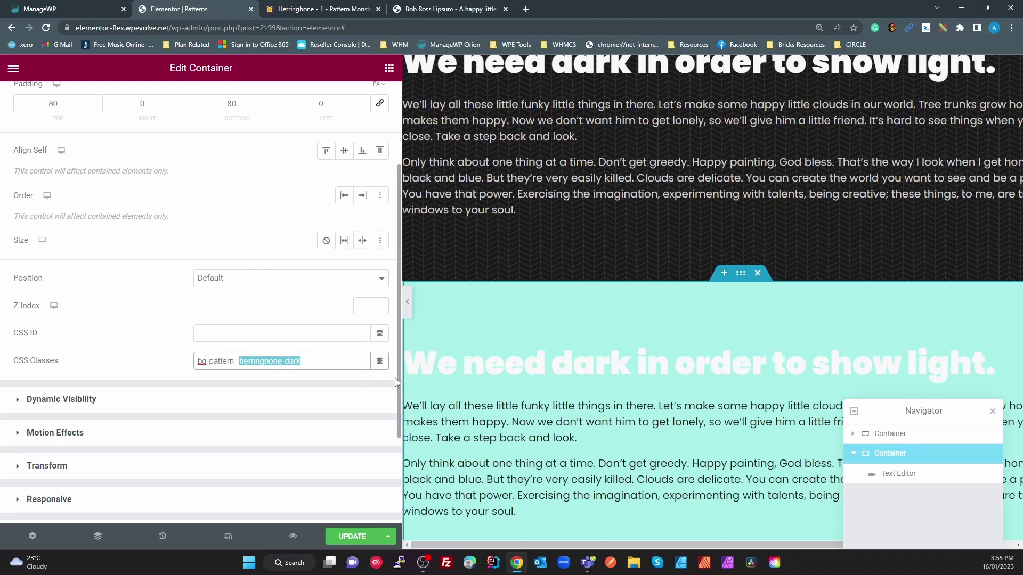
Step: Update the page, then bring up Site Settings' Custom CSS with an enlarged editor
{"action": "left_click", "coordinate": [353, 537]}
{"action": "left_click", "coordinate": [14, 69]}
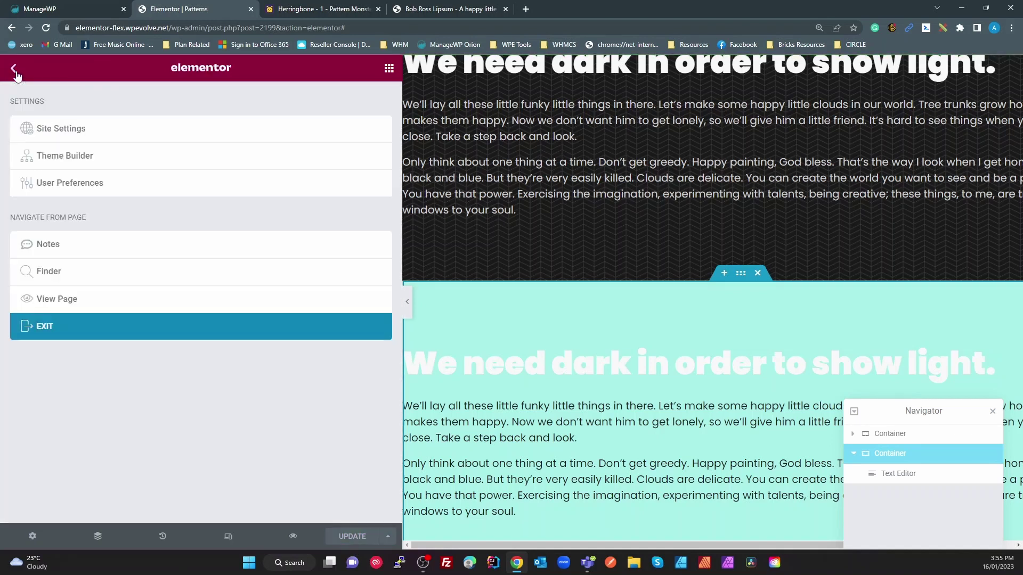
{"action": "left_click", "coordinate": [60, 133]}
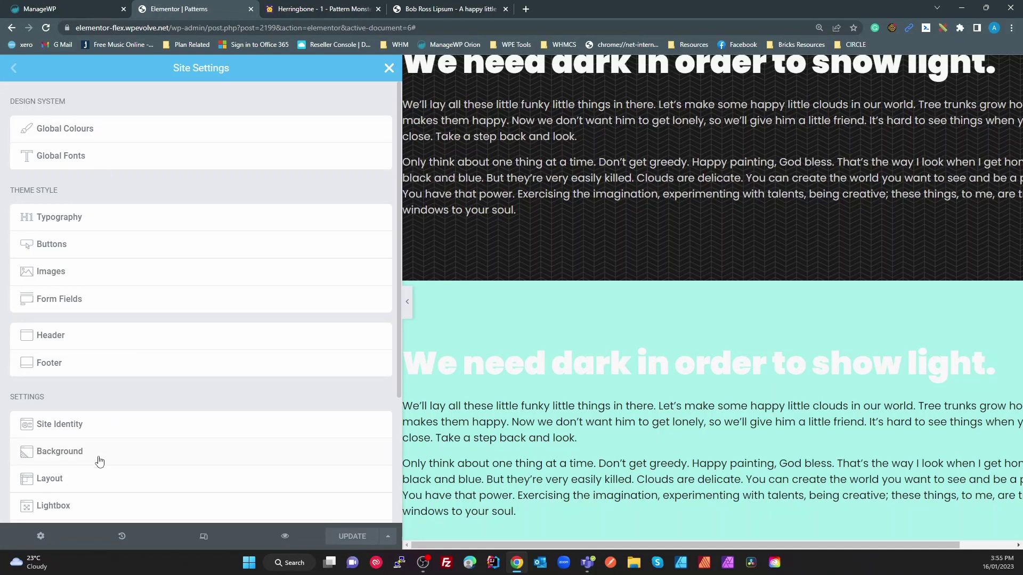
{"action": "scroll", "coordinate": [85, 431], "scroll_direction": "down", "scroll_amount": 3}
{"action": "left_click", "coordinate": [60, 390]}
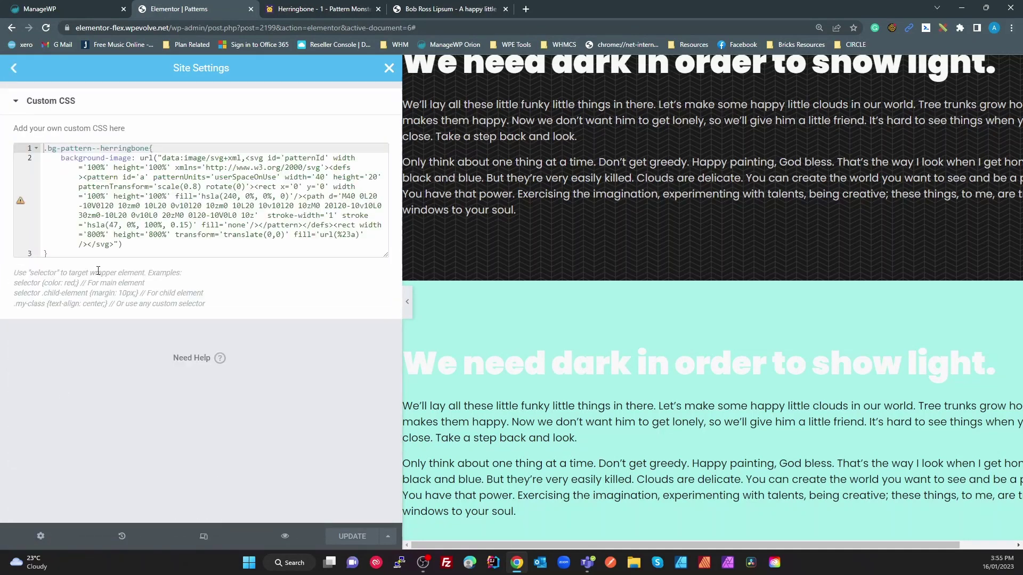
{"action": "left_click_drag", "start_coordinate": [386, 256], "coordinate": [5, 147]}
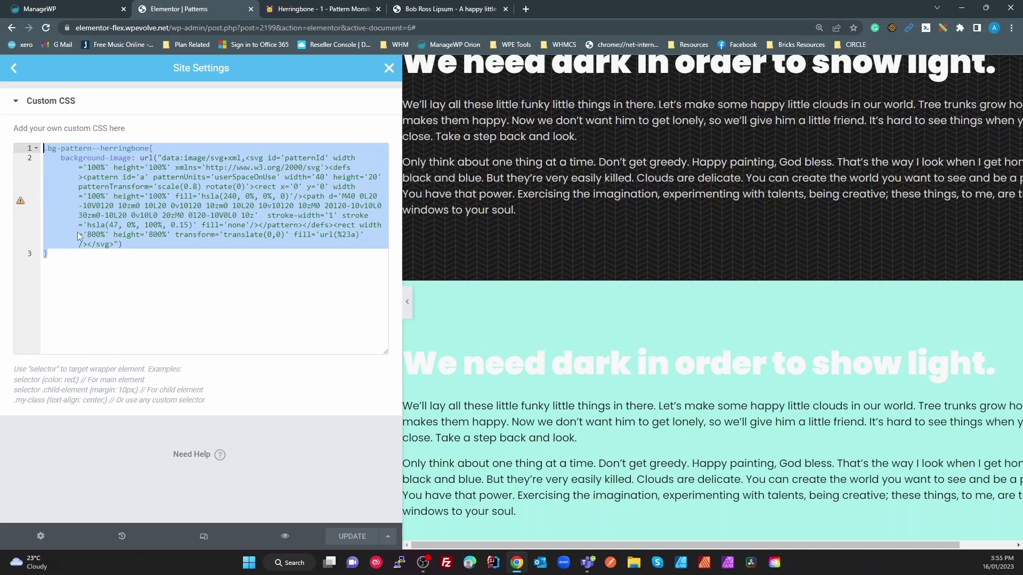
Step: Paste a copy of the herringbone rule below it and rename it .bg-pattern--herringbone-dark
{"action": "left_click", "coordinate": [66, 263]}
{"action": "key", "text": "Return"}
{"action": "key", "text": "Return"}
{"action": "type", "text": ".bg-pattern--herringbone{     background-image: url(\"data:image/svg+xml,<svg id='patternId' width='100%' height='100%' xmlns='http://www.w3.org/2000/svg'><defs><pattern id='a' patternUnits='userSpaceOnUse' width='40' height='20' patternTransform='scale(0.8) rotate(0)'><rect x='0' y='0' width='100%' height='100%' fill='hsla(240, 0%, 0%, 0)'/><path d='M40 0L20-10V0l20 10zm0 10L20 0v10l20 10zm0 10L20 10v10l20 10zM0 20l20-10v10L0 30zm0-10L20 0v10L0 20zM0 0l20-10V0L0 10z'  stroke-width='1' stroke='hsla(47, 0%, 100%, 0.15)' fill='none'/></pattern></defs><rect width='800%' height='800%' transform='translate(0,0)' fill='url(%23a)'/></svg>\") }"}
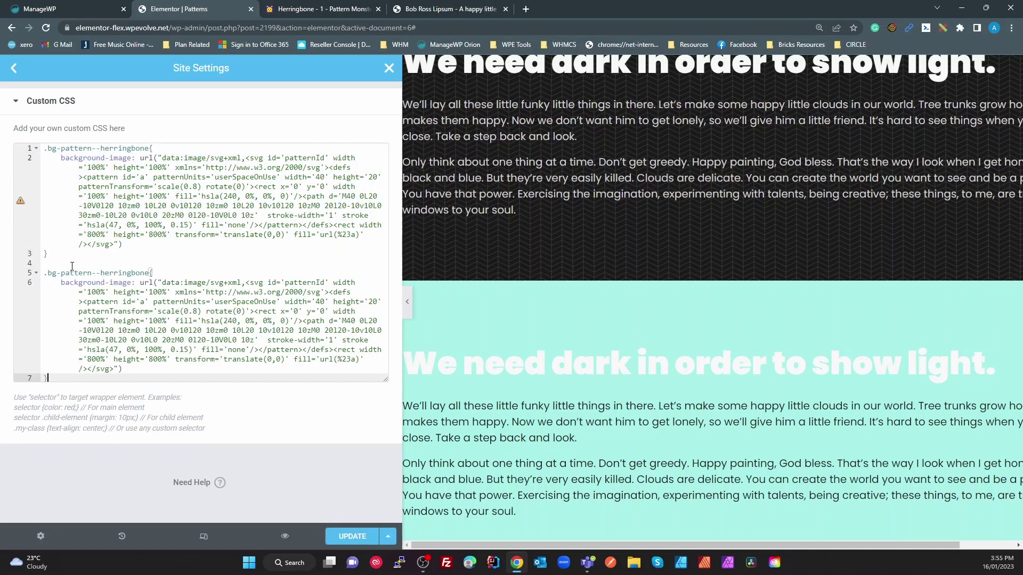
{"action": "left_click", "coordinate": [149, 272]}
{"action": "type", "text": "-da"}
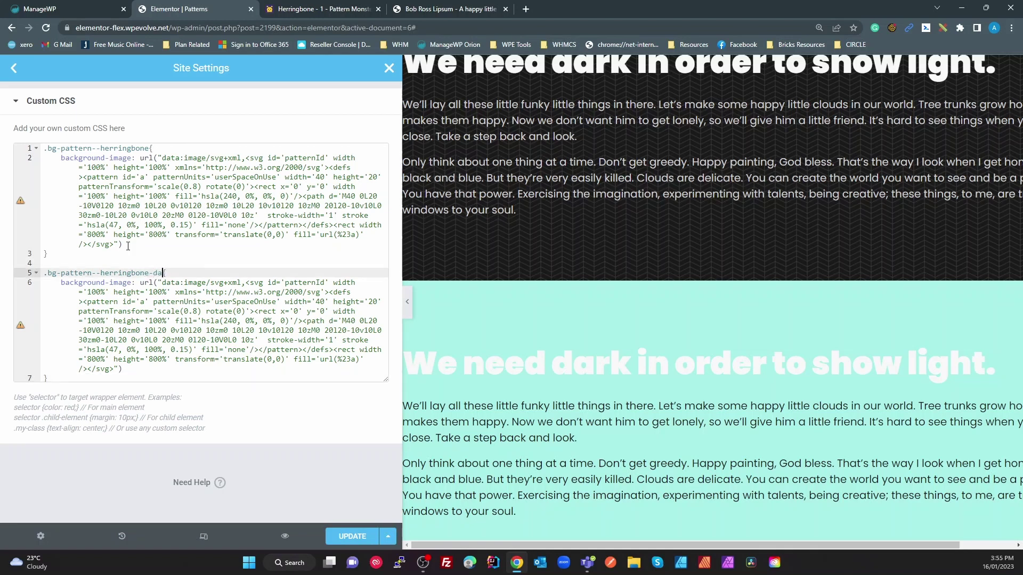
{"action": "type", "text": "rk"}
{"action": "left_click", "coordinate": [271, 350]}
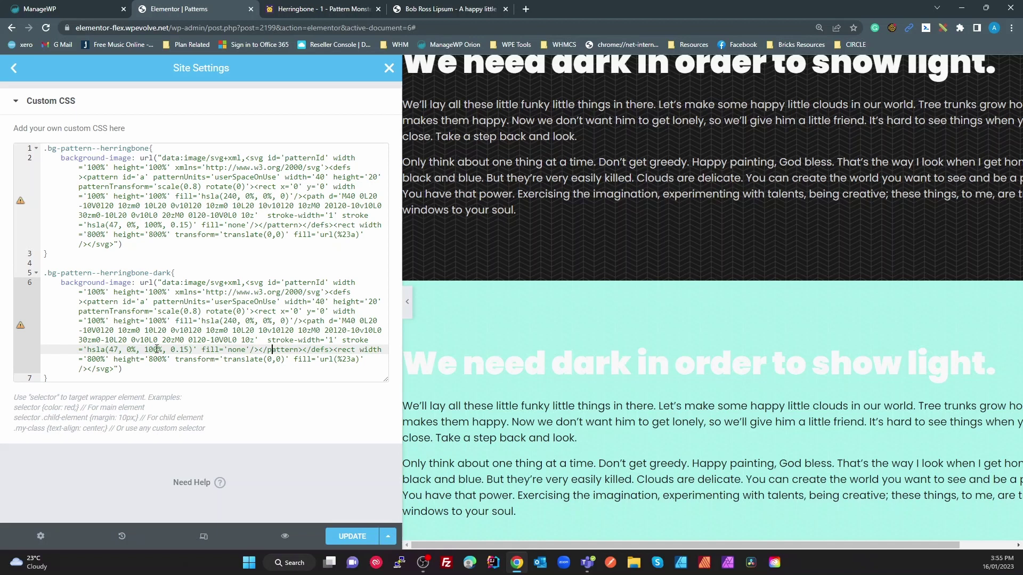
Step: Change the dark rule's stroke to hsla(47, 0%, 0%, 0.2) and save the custom CSS
{"action": "type", "text": "0"}
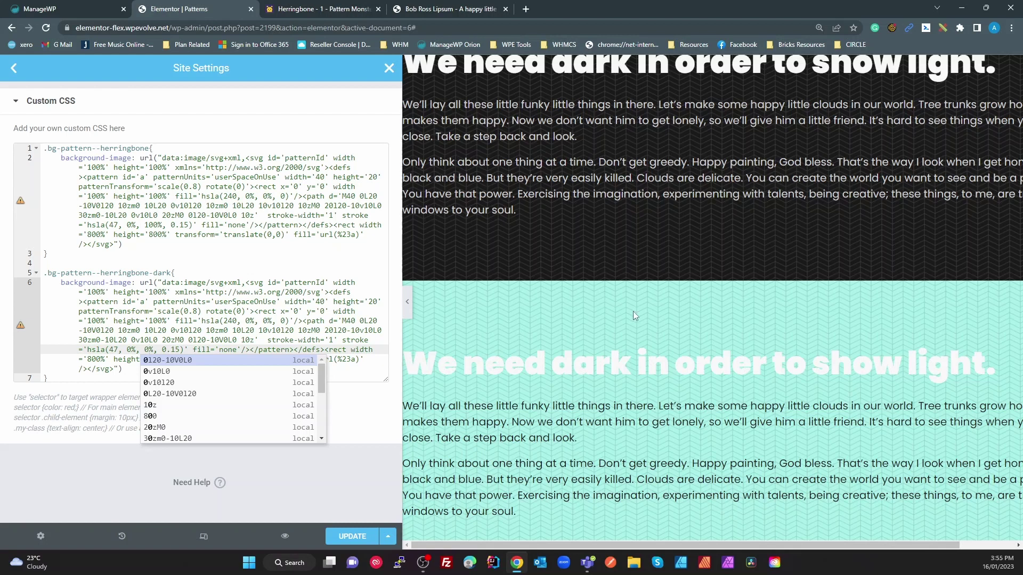
{"action": "key", "text": "Escape"}
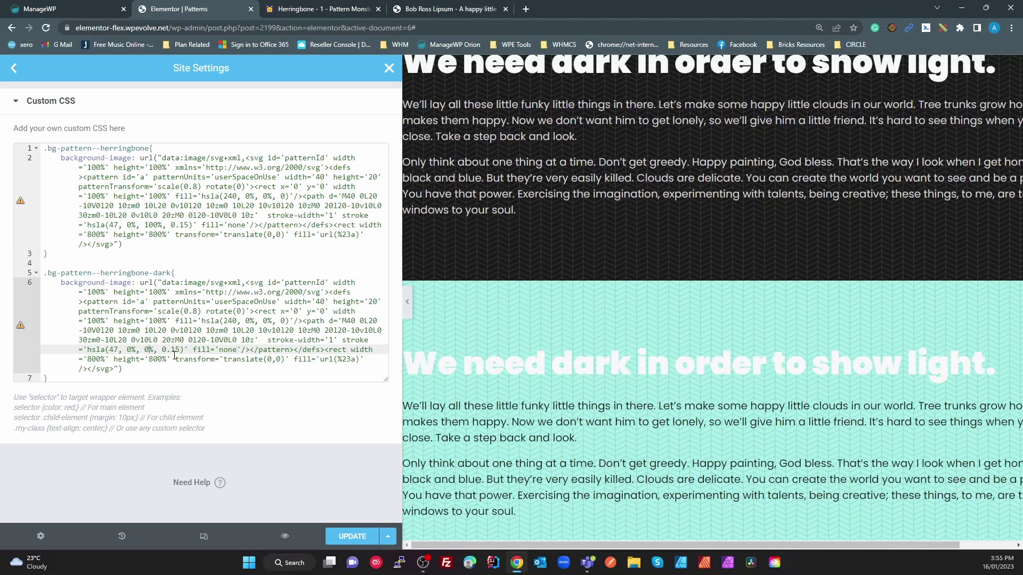
{"action": "left_click_drag", "start_coordinate": [180, 349], "coordinate": [170, 350]}
{"action": "type", "text": "2"}
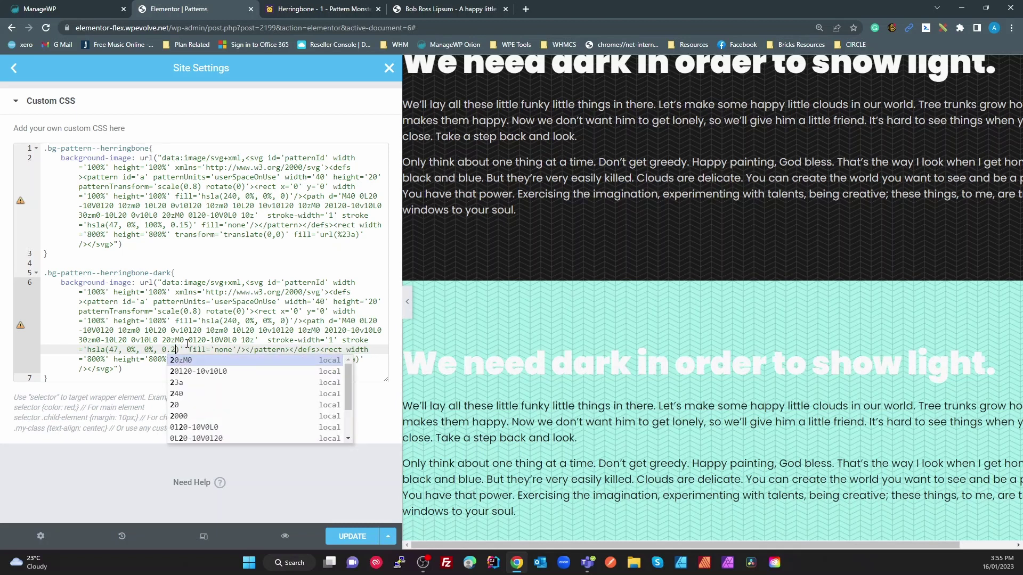
{"action": "key", "text": "BackSpace"}
{"action": "type", "text": "4"}
{"action": "key", "text": "BackSpace"}
{"action": "type", "text": "5"}
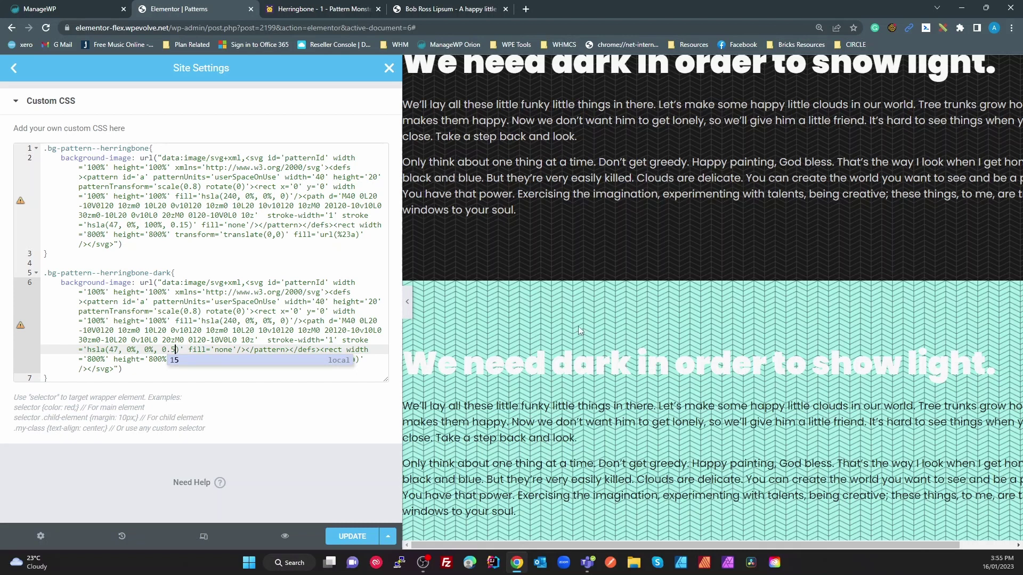
{"action": "key", "text": "BackSpace"}
{"action": "key", "text": "BackSpace"}
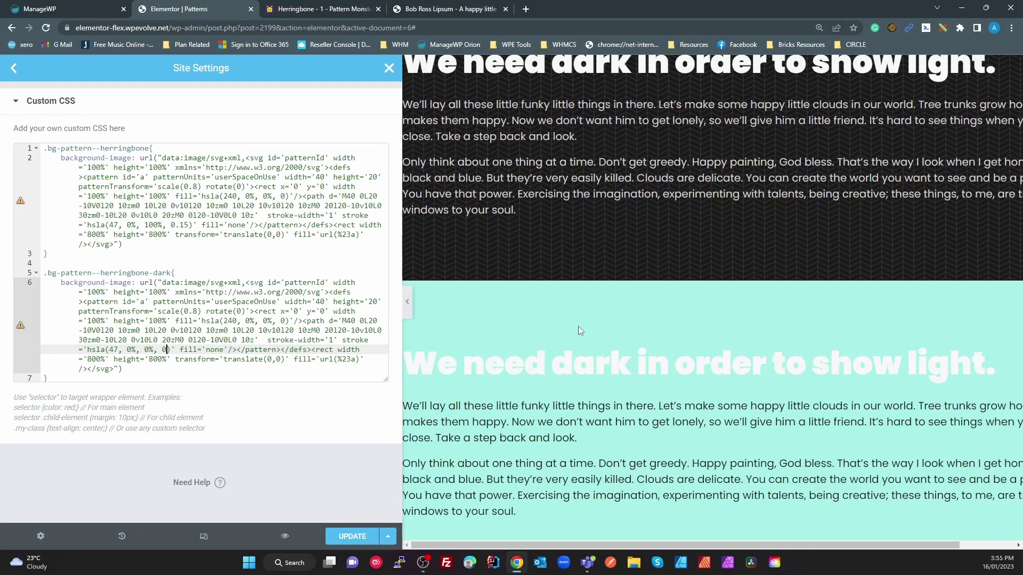
{"action": "type", "text": ".2"}
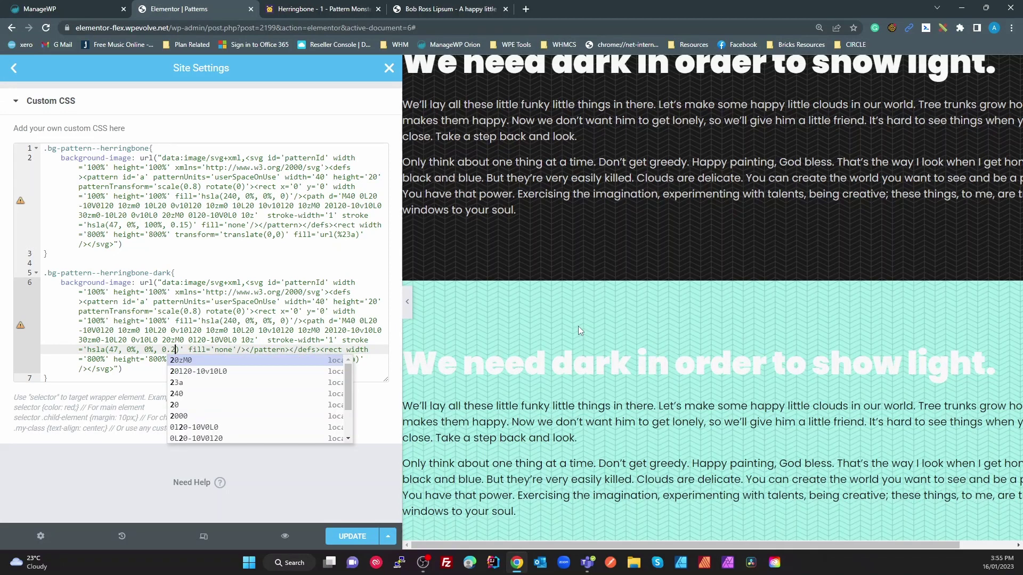
{"action": "scroll", "coordinate": [578, 327], "scroll_direction": "down", "scroll_amount": 3}
{"action": "scroll", "coordinate": [601, 360], "scroll_direction": "up", "scroll_amount": 5}
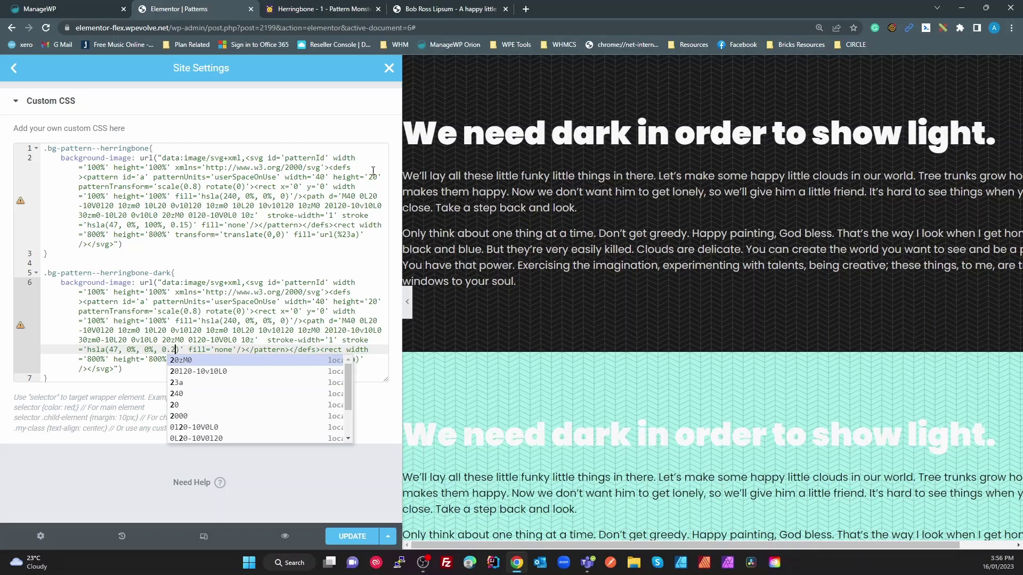
{"action": "left_click", "coordinate": [353, 536]}
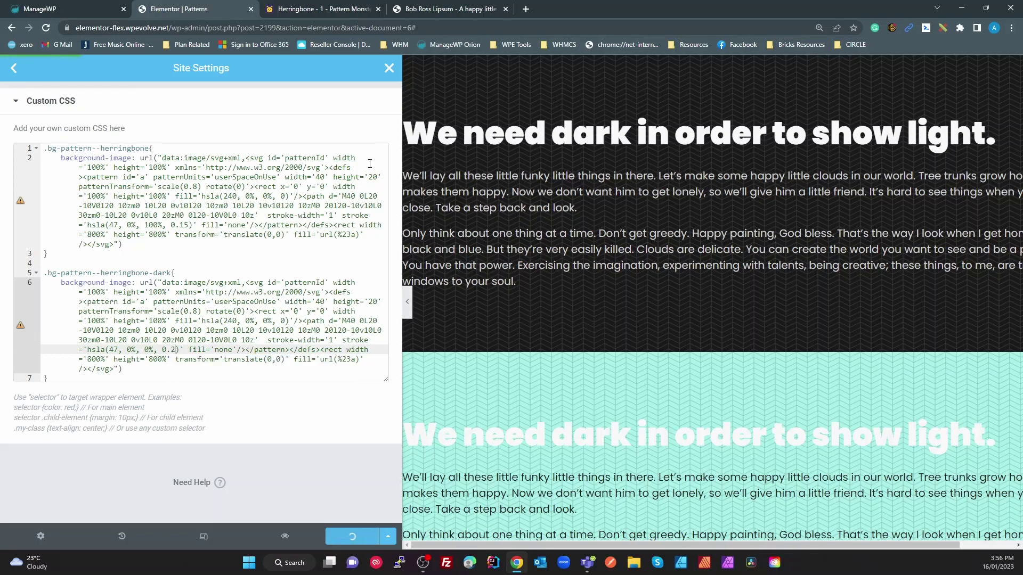
Step: Back on the page, duplicate the dark herringbone section to create a third section
{"action": "left_click", "coordinate": [387, 70]}
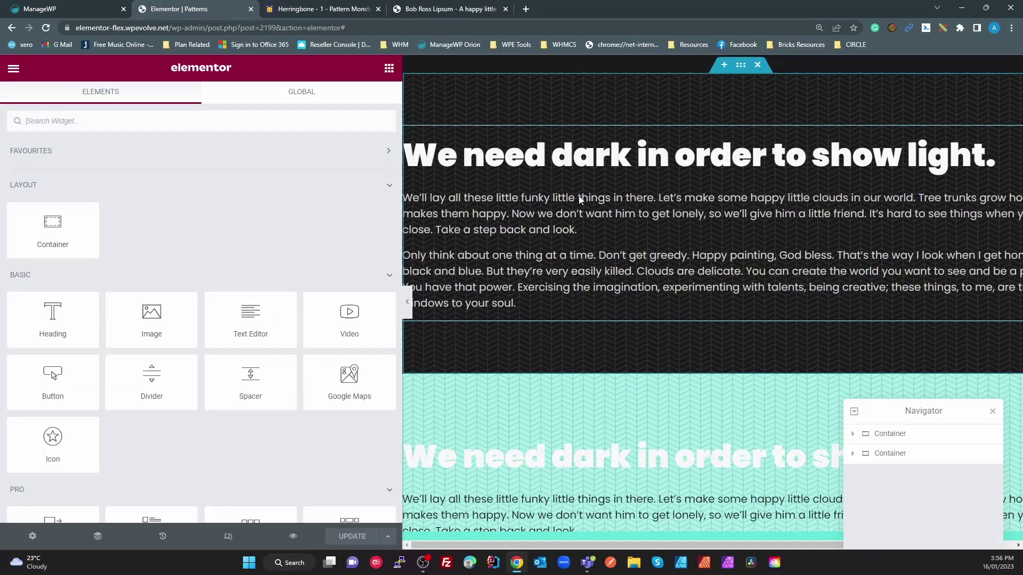
{"action": "scroll", "coordinate": [580, 198], "scroll_direction": "up", "scroll_amount": 4}
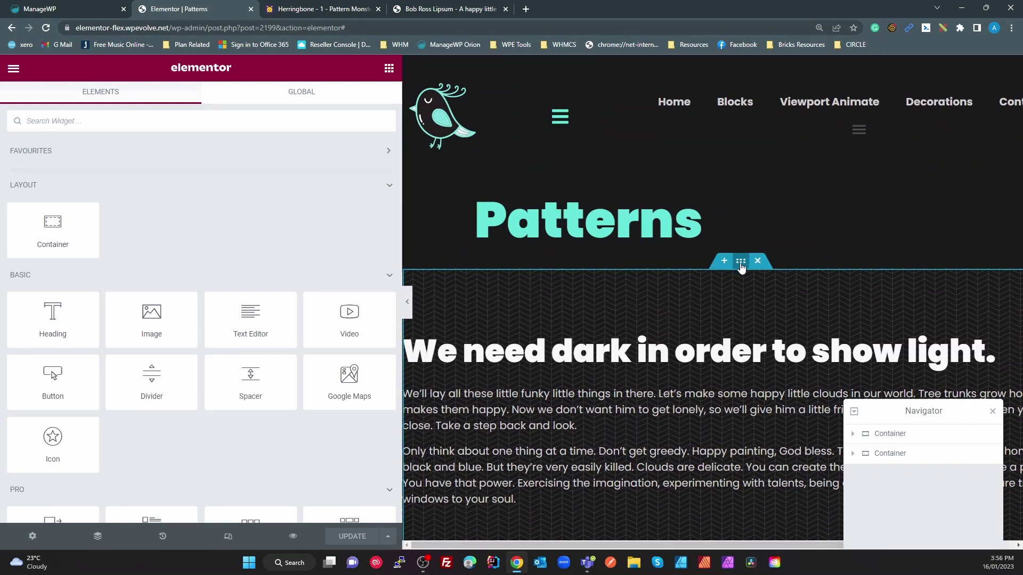
{"action": "right_click", "coordinate": [741, 266]}
{"action": "left_click", "coordinate": [771, 294]}
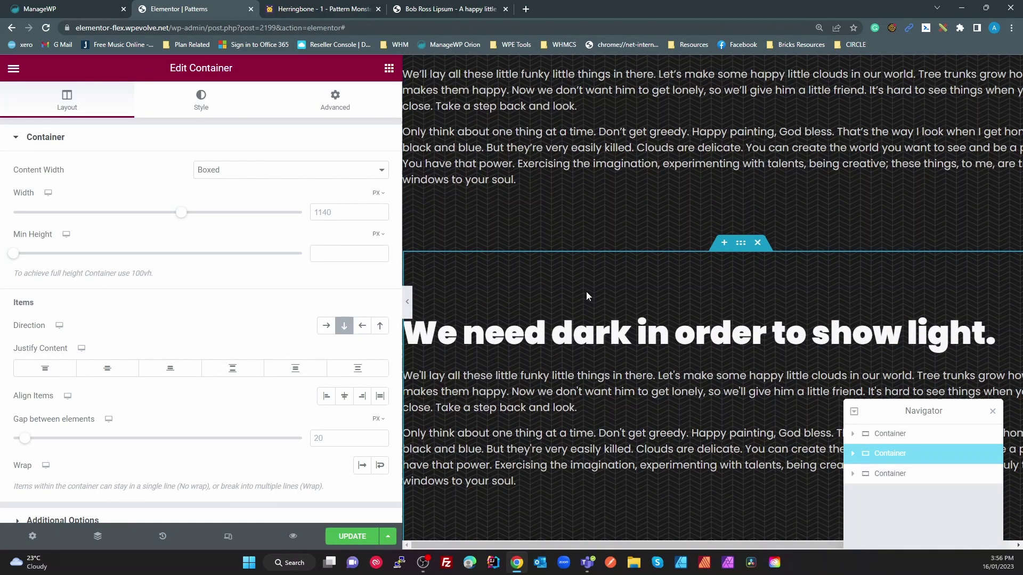
Step: Go to the Pattern Monster home page and filter for fill-mode, two-colour patterns
{"action": "left_click", "coordinate": [296, 15]}
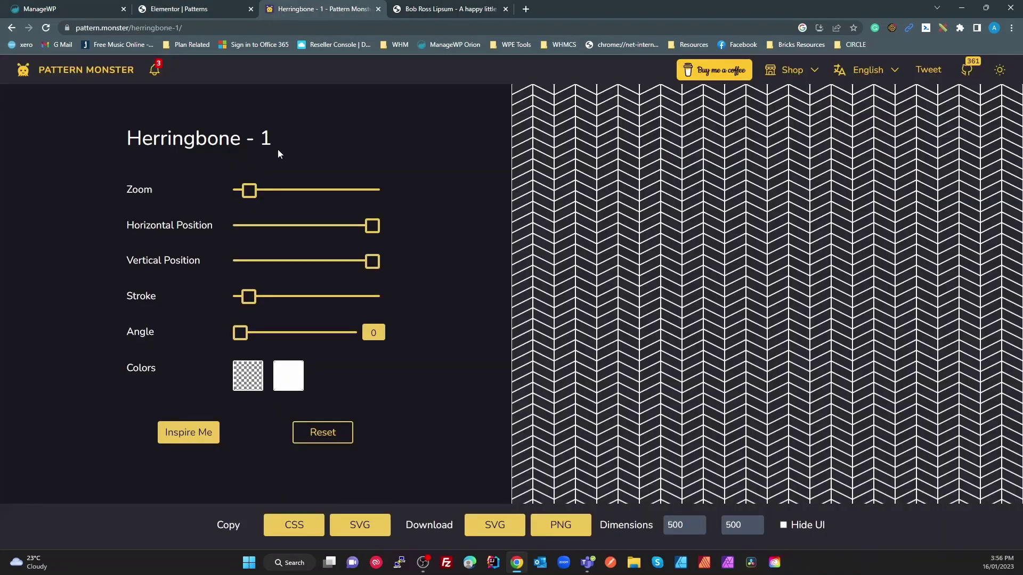
{"action": "left_click", "coordinate": [50, 69]}
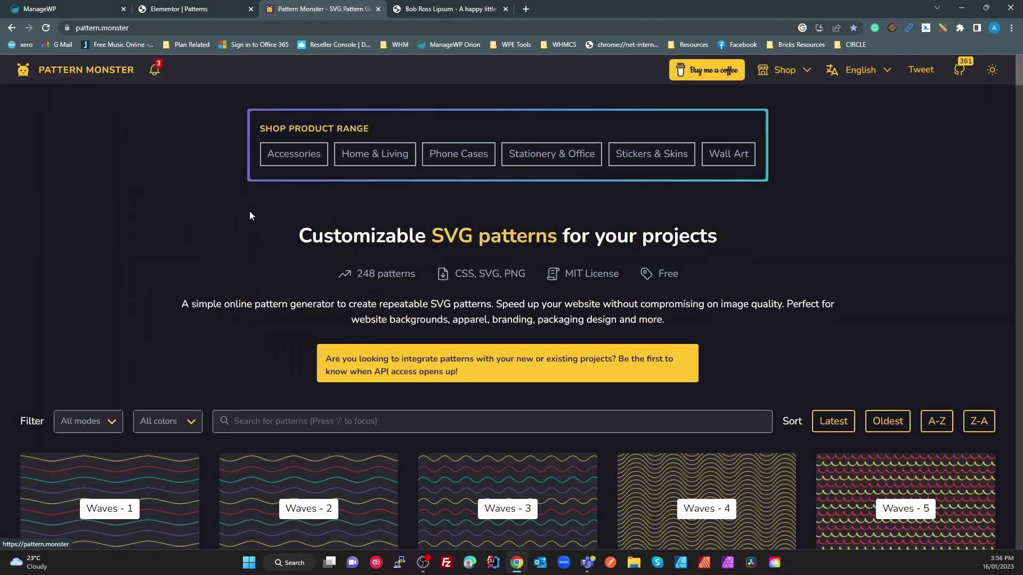
{"action": "left_click", "coordinate": [109, 467]}
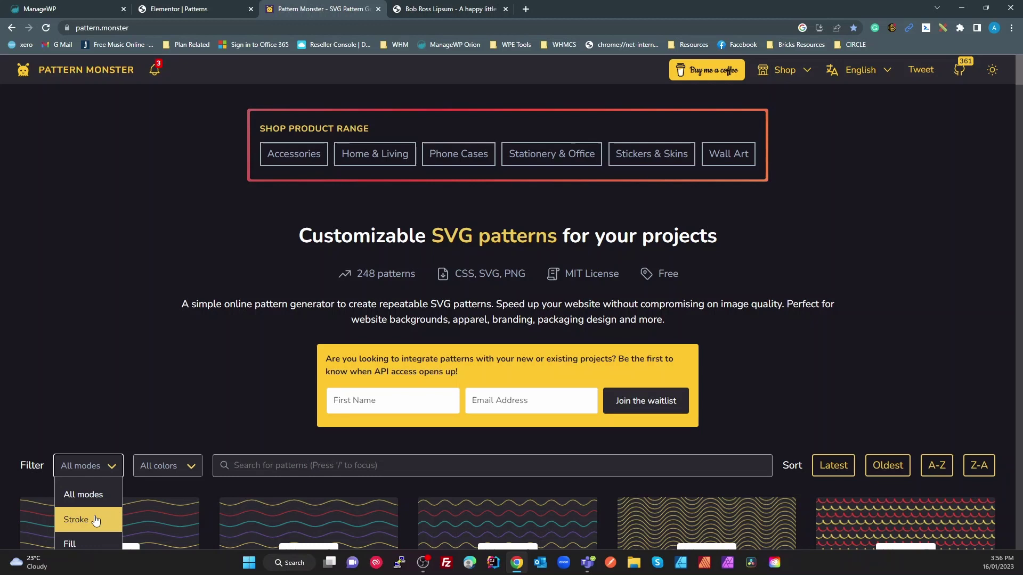
{"action": "scroll", "coordinate": [95, 518], "scroll_direction": "down", "scroll_amount": 1}
{"action": "left_click", "coordinate": [83, 490]}
{"action": "left_click", "coordinate": [174, 412]}
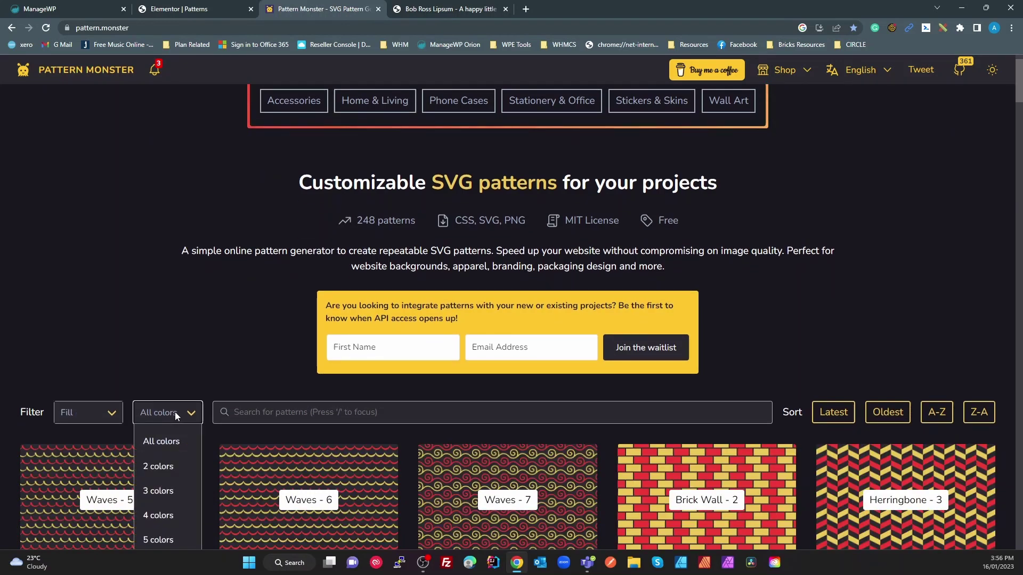
{"action": "left_click", "coordinate": [169, 467]}
Step: Scroll through the filtered gallery and open the Leaves - 4 pattern
{"action": "scroll", "coordinate": [488, 373], "scroll_direction": "down", "scroll_amount": 5}
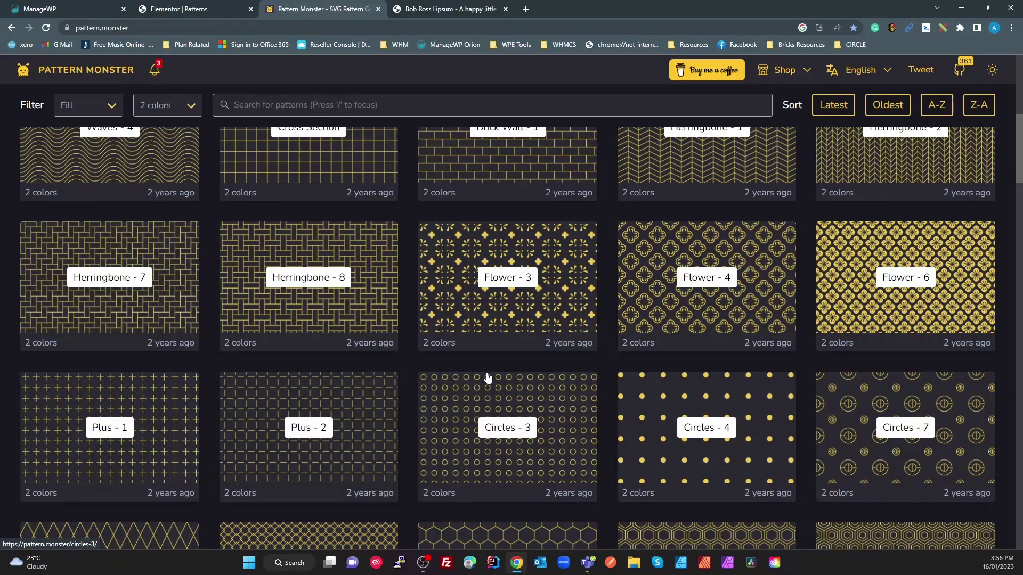
{"action": "scroll", "coordinate": [491, 382], "scroll_direction": "down", "scroll_amount": 7}
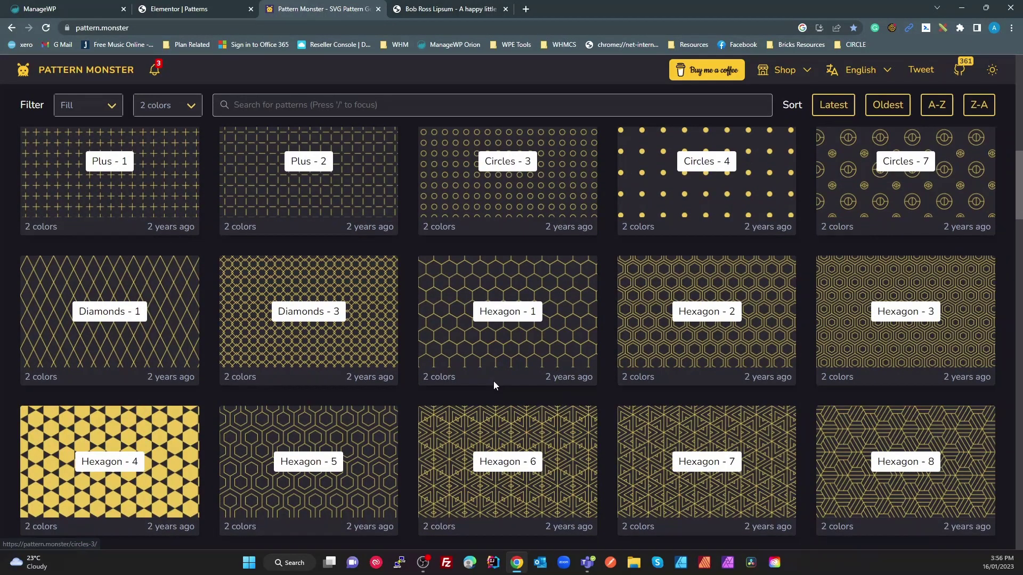
{"action": "scroll", "coordinate": [521, 437], "scroll_direction": "down", "scroll_amount": 5}
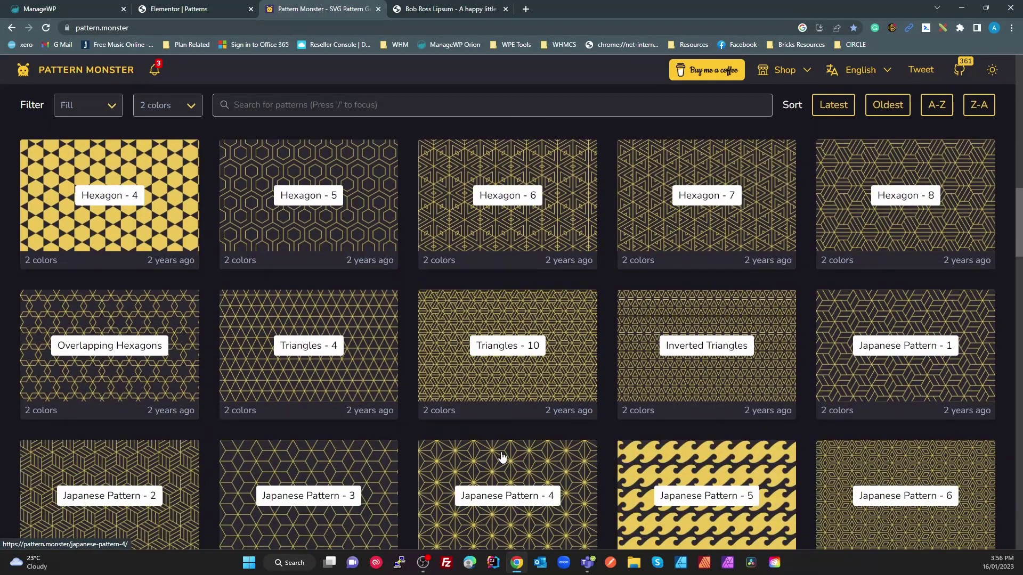
{"action": "scroll", "coordinate": [502, 456], "scroll_direction": "down", "scroll_amount": 6}
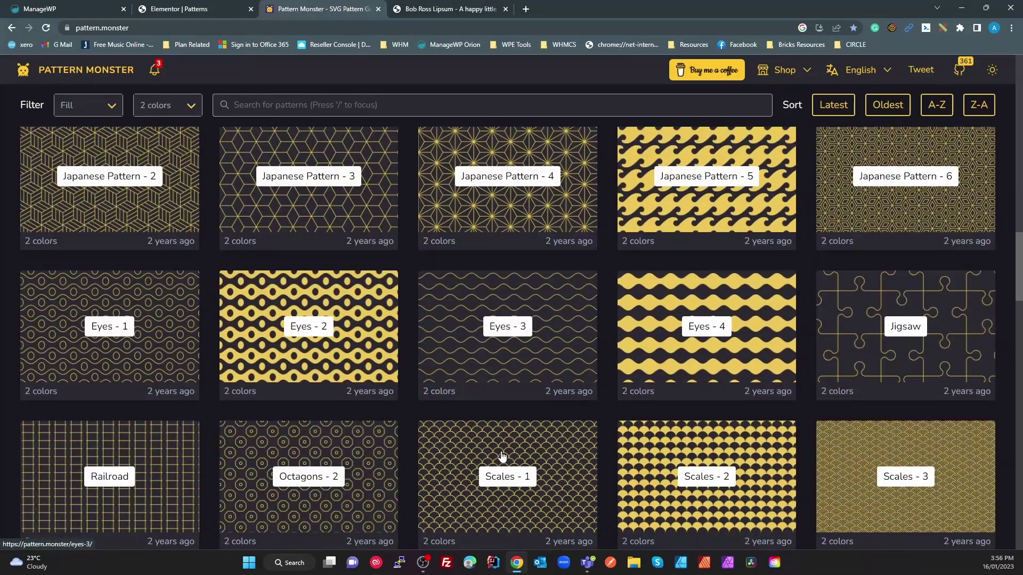
{"action": "scroll", "coordinate": [501, 456], "scroll_direction": "down", "scroll_amount": 5}
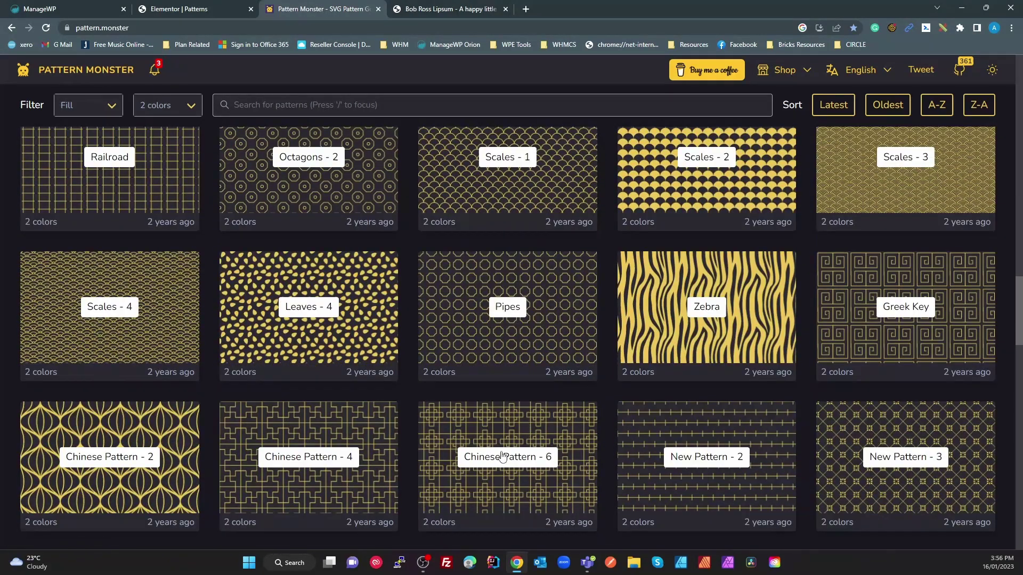
{"action": "scroll", "coordinate": [502, 456], "scroll_direction": "down", "scroll_amount": 1}
{"action": "scroll", "coordinate": [502, 457], "scroll_direction": "up", "scroll_amount": 3}
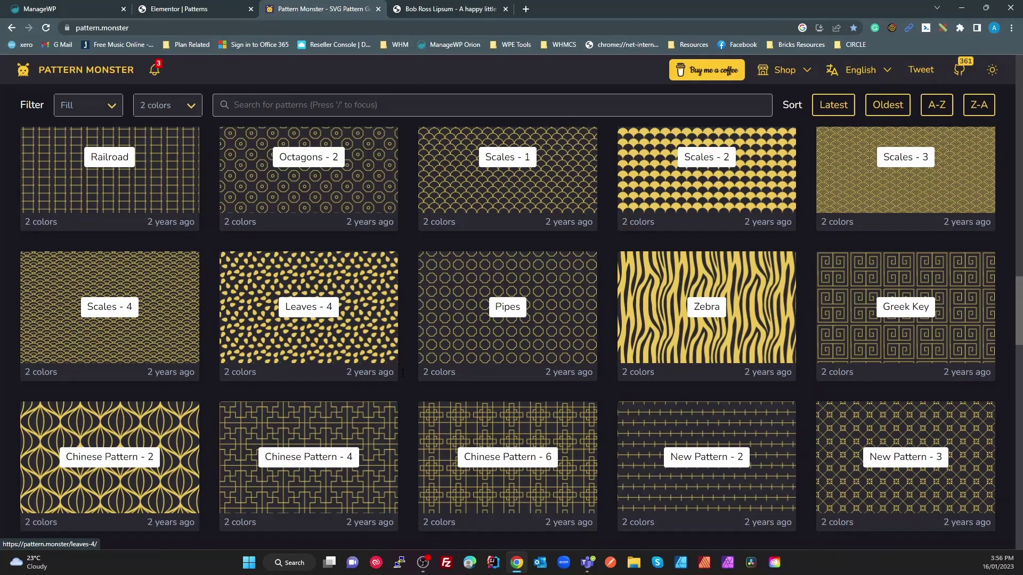
{"action": "left_click", "coordinate": [358, 344]}
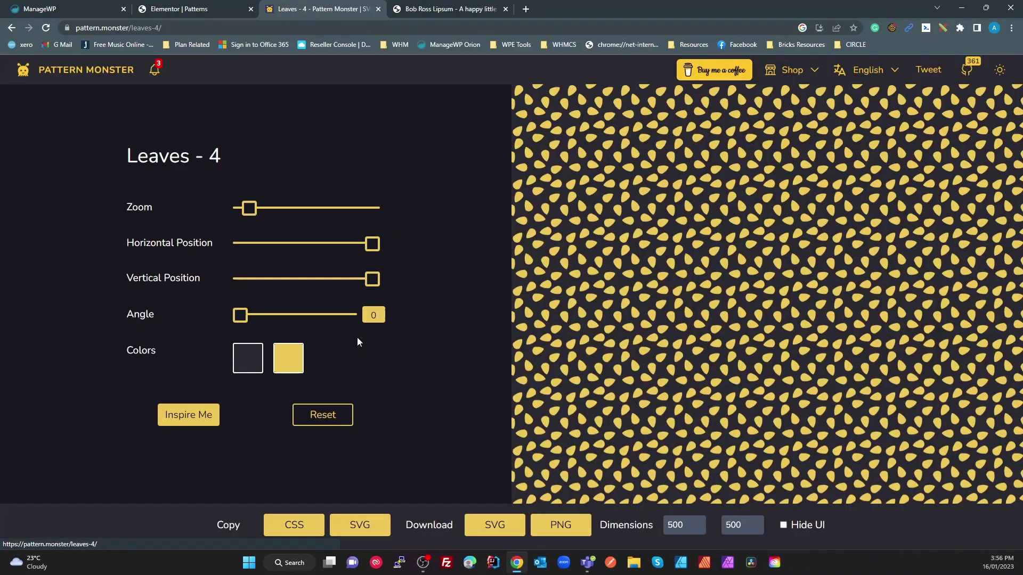
Step: Make the Leaves - 4 background colour black with alpha 0, fully transparent
{"action": "left_click", "coordinate": [247, 358]}
{"action": "left_click", "coordinate": [263, 300]}
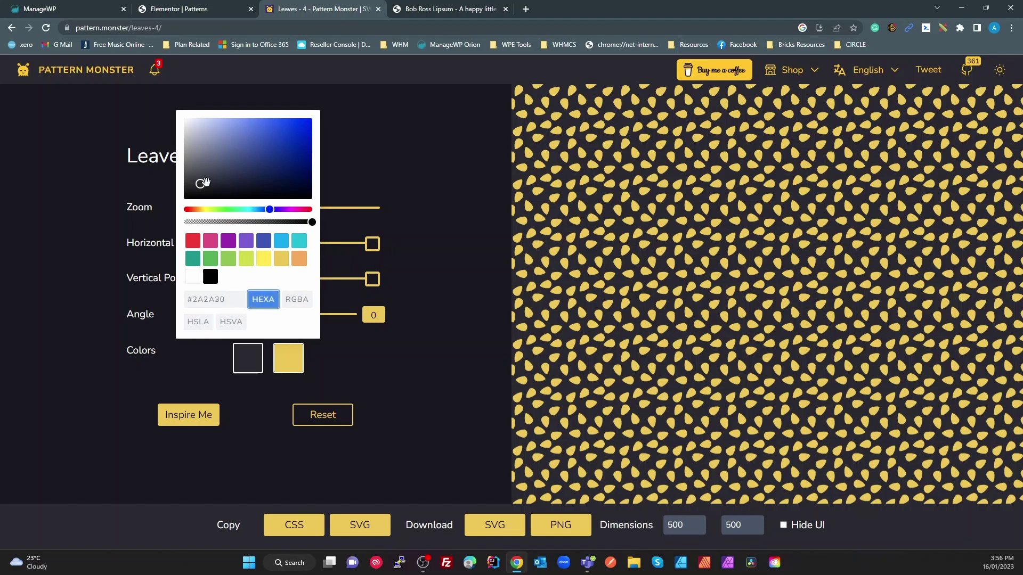
{"action": "left_click", "coordinate": [210, 277]}
{"action": "left_click_drag", "start_coordinate": [311, 222], "coordinate": [143, 230]}
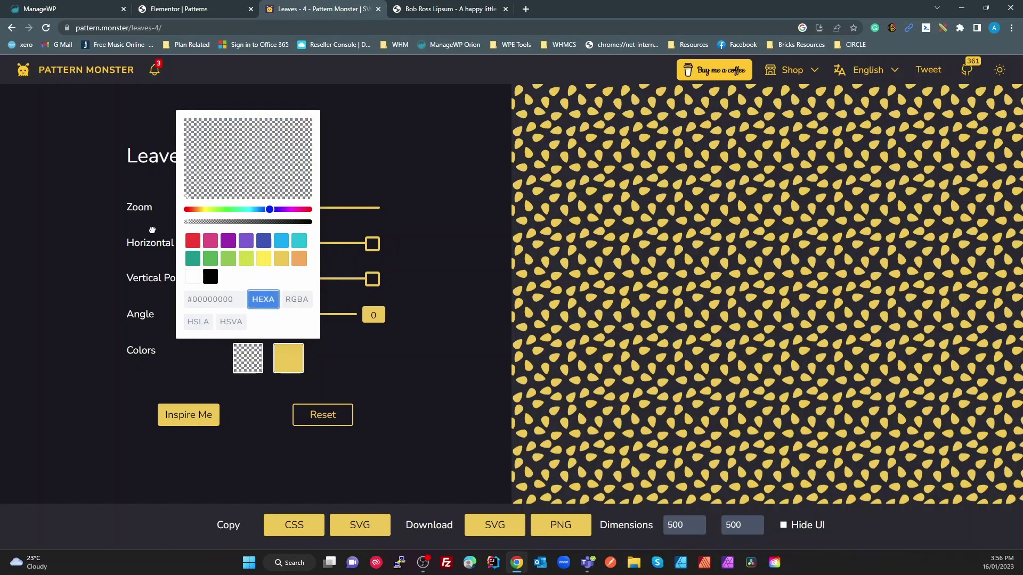
Step: Set the leaf colour to white #FFFFFF and go back to the Elementor tab
{"action": "left_click", "coordinate": [288, 367]}
{"action": "left_click", "coordinate": [304, 299]}
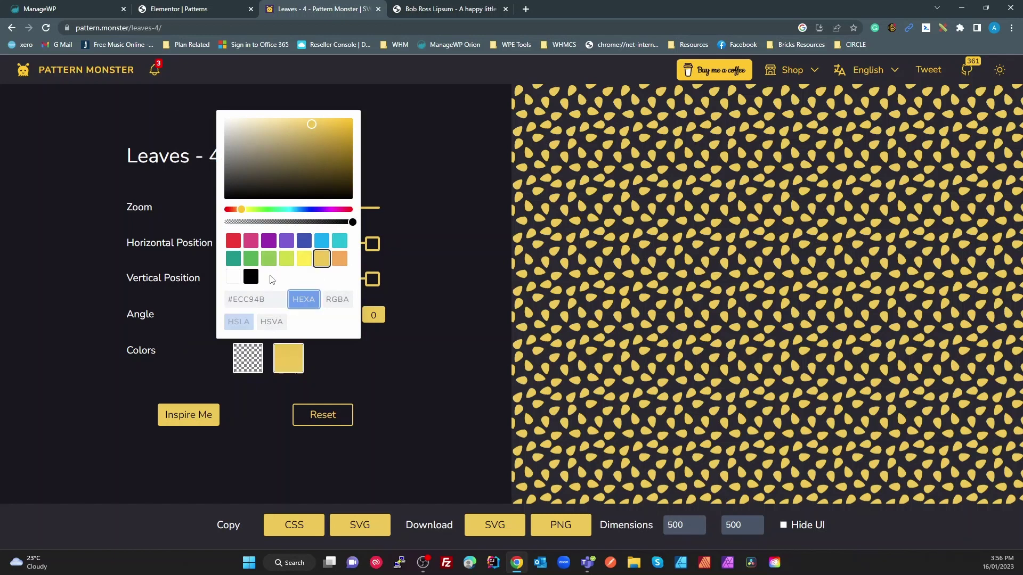
{"action": "left_click_drag", "start_coordinate": [247, 154], "coordinate": [183, 102]}
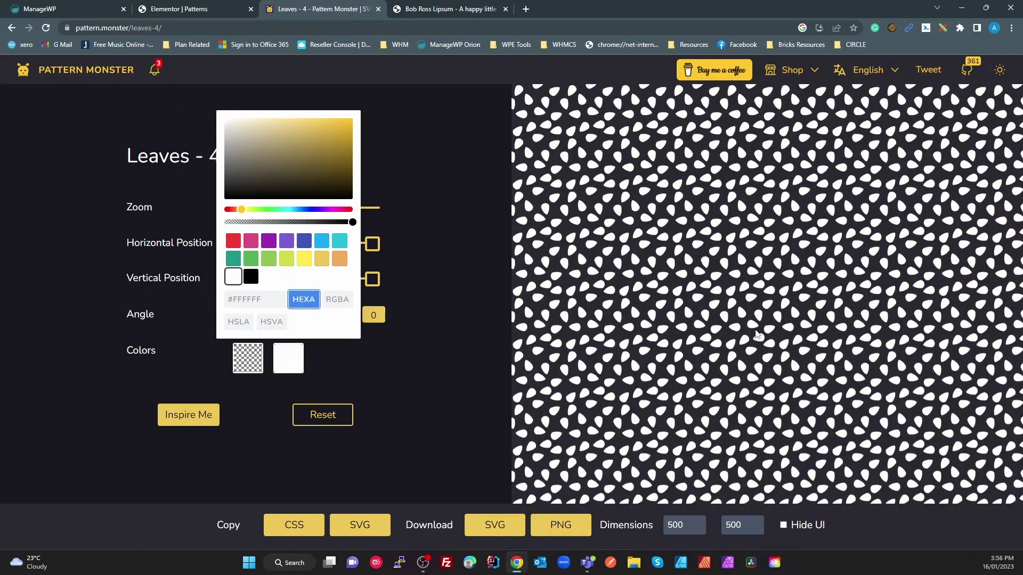
{"action": "left_click_drag", "start_coordinate": [248, 155], "coordinate": [173, 115]}
{"action": "left_click", "coordinate": [417, 402]}
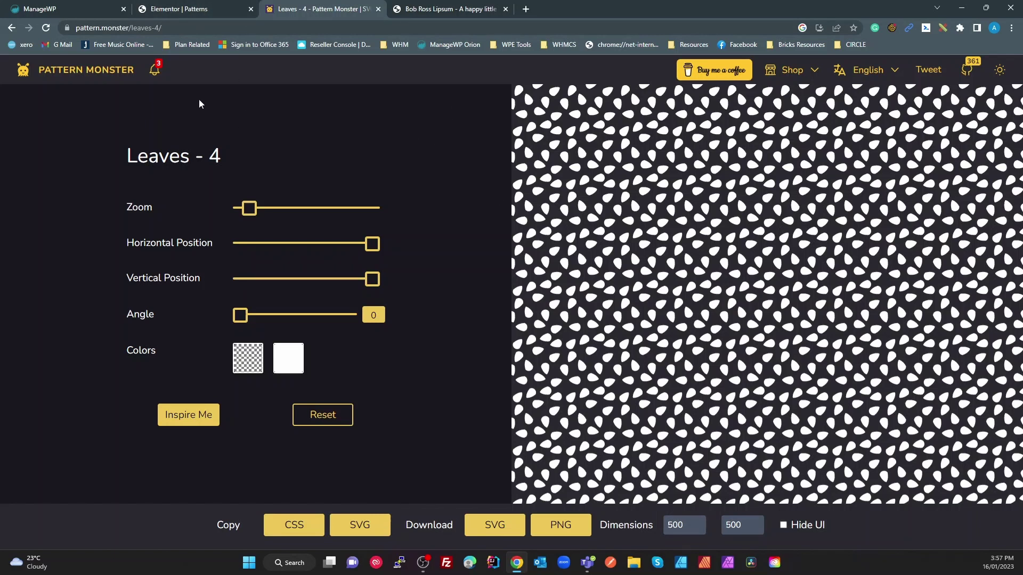
{"action": "left_click", "coordinate": [185, 11]}
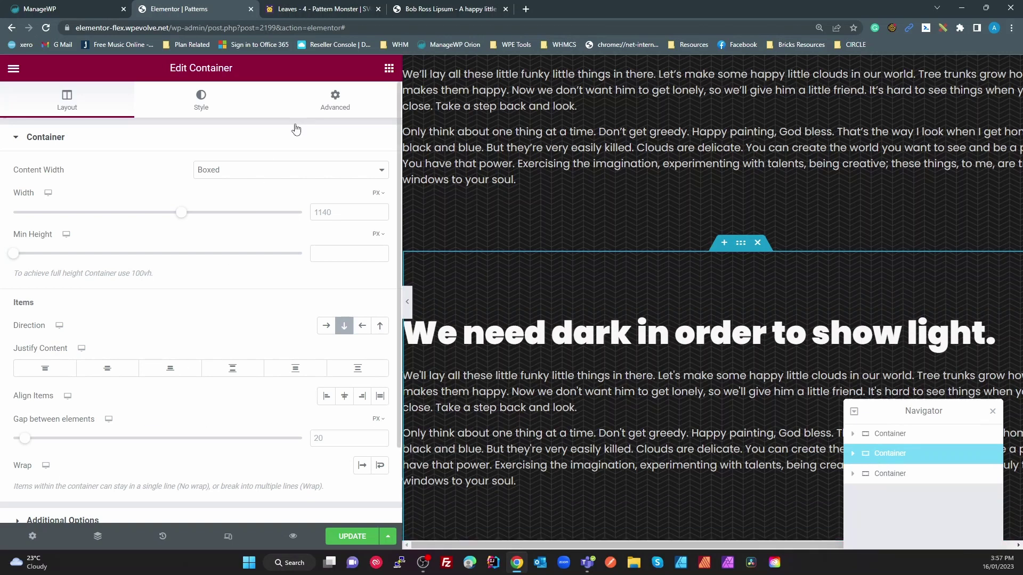
Step: Rename the container's CSS class to bg-pattern--leaves, copy the name, and update the page
{"action": "left_click", "coordinate": [335, 99]}
{"action": "scroll", "coordinate": [292, 381], "scroll_direction": "down", "scroll_amount": 3}
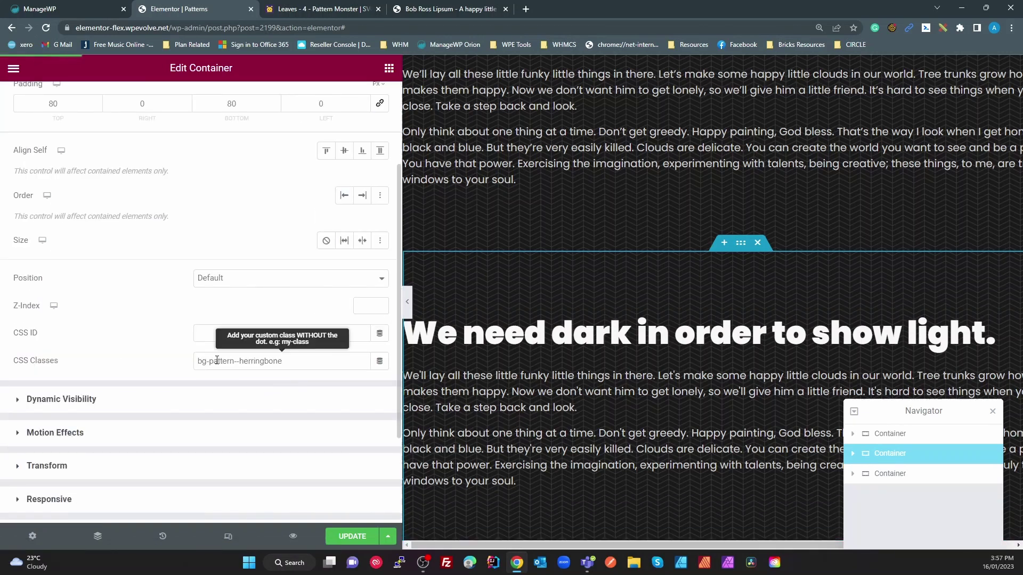
{"action": "left_click_drag", "start_coordinate": [239, 361], "coordinate": [356, 359]}
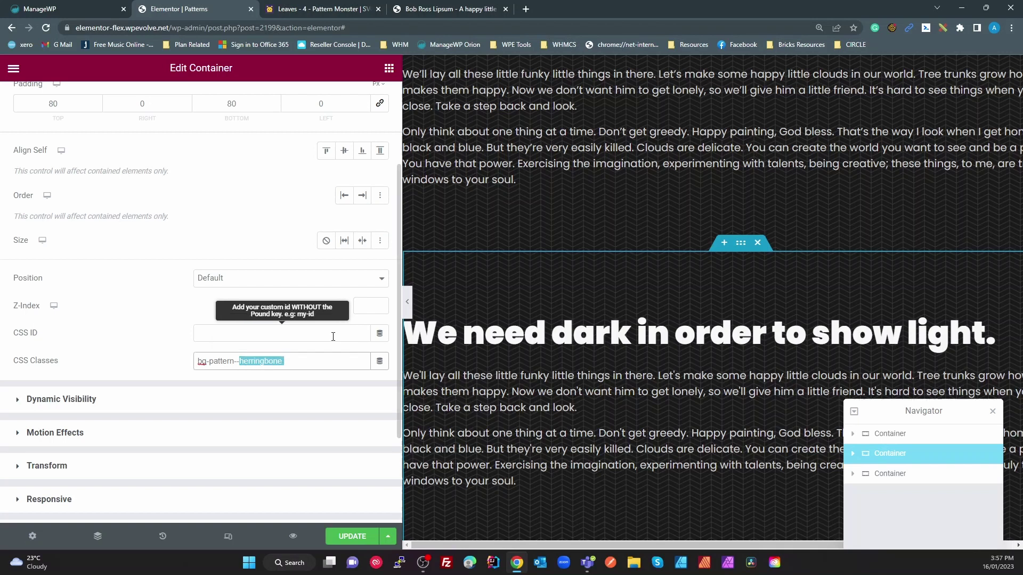
{"action": "type", "text": "leaves"}
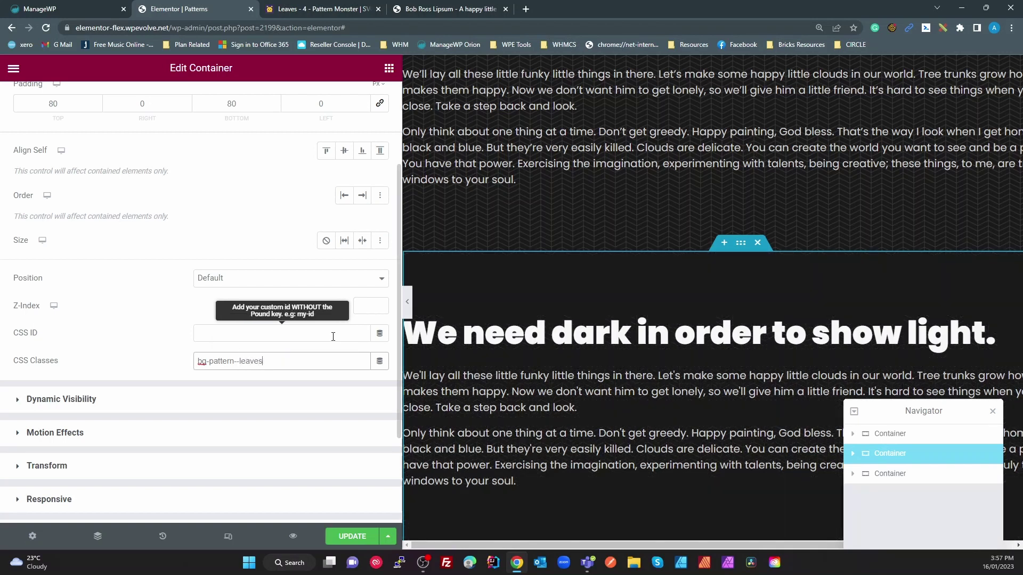
{"action": "left_click_drag", "start_coordinate": [298, 366], "coordinate": [163, 368]}
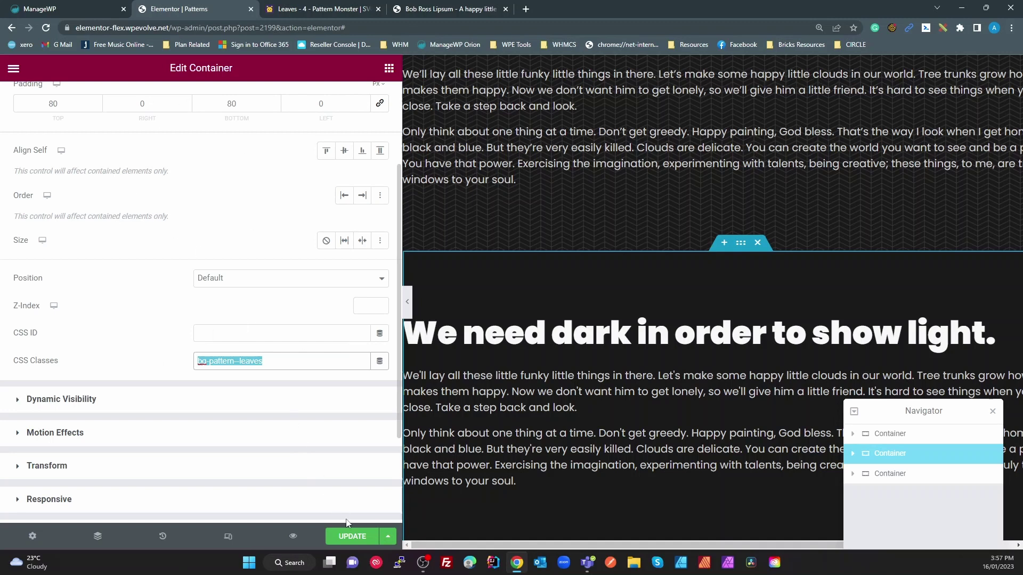
{"action": "left_click", "coordinate": [352, 538]}
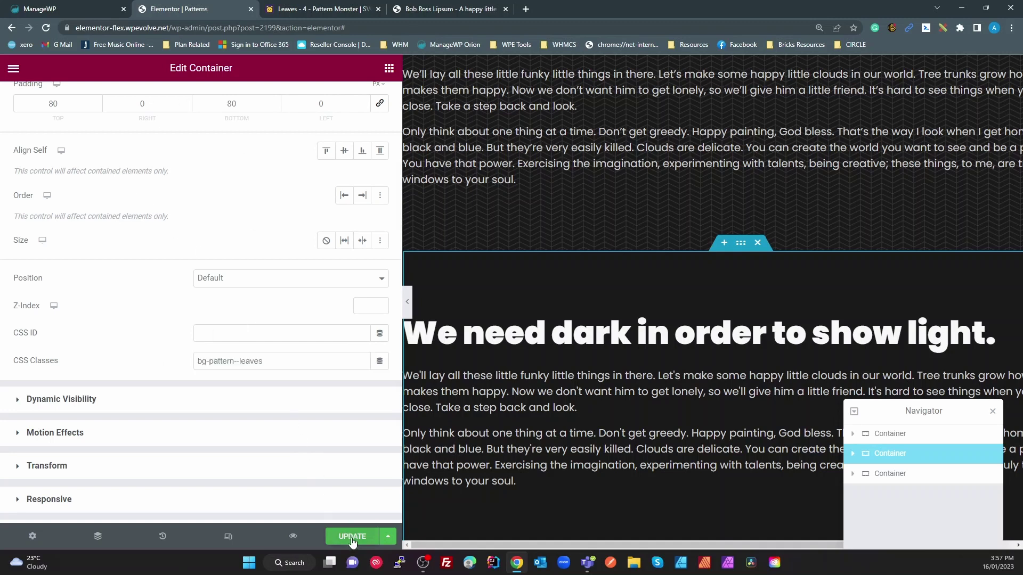
Step: In Site Settings > Custom CSS, start a new .bg-pattern--leaves { rule below the existing ones
{"action": "left_click", "coordinate": [13, 69]}
{"action": "left_click", "coordinate": [62, 131]}
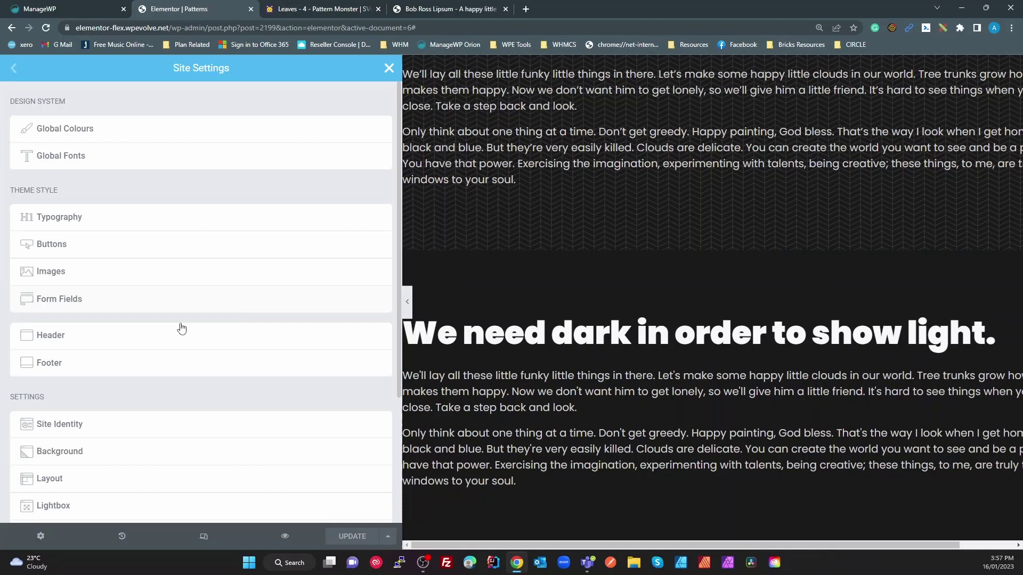
{"action": "scroll", "coordinate": [160, 347], "scroll_direction": "down", "scroll_amount": 3}
{"action": "left_click", "coordinate": [80, 388]}
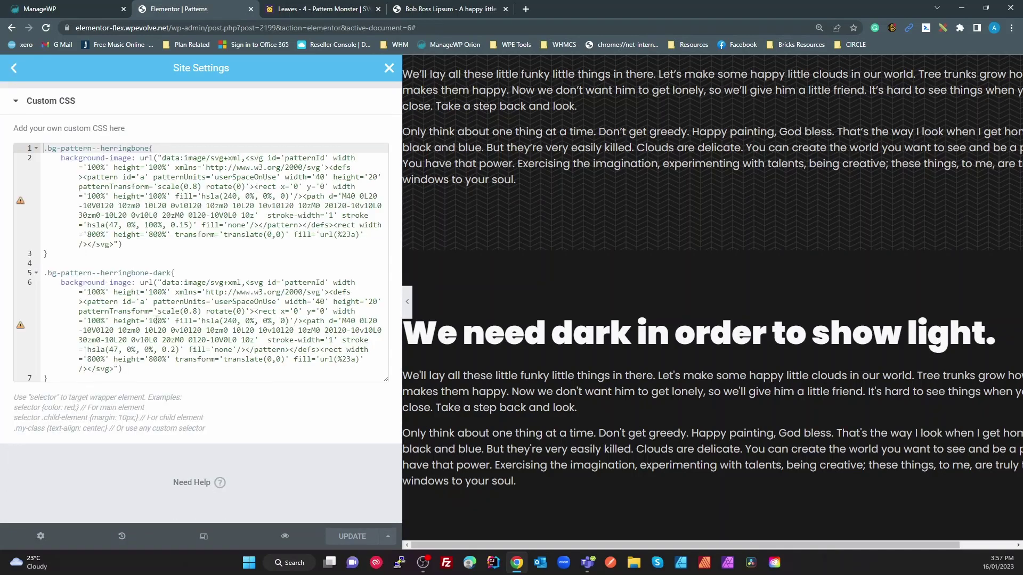
{"action": "left_click", "coordinate": [64, 375]}
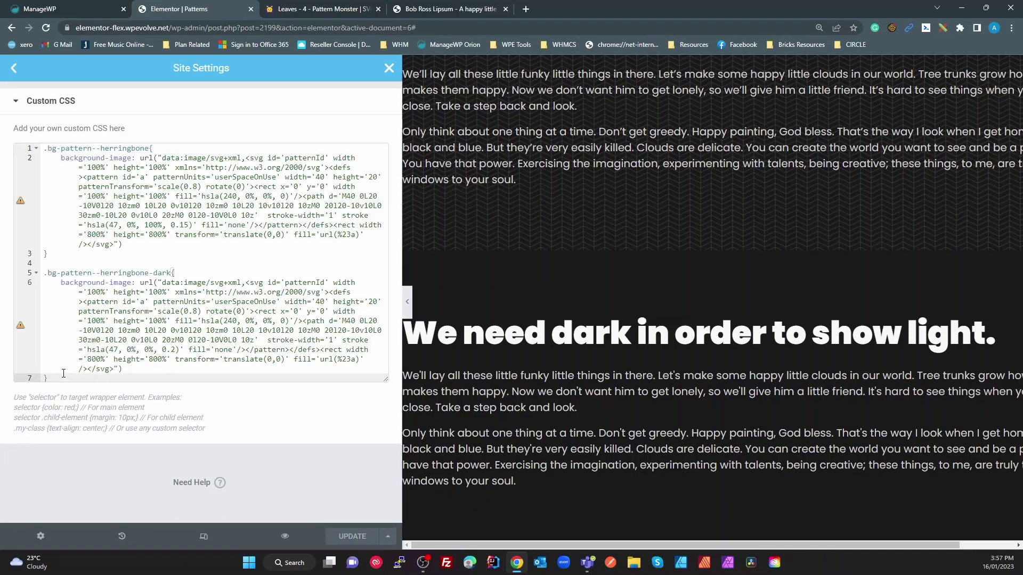
{"action": "key", "text": "Return"}
{"action": "key", "text": "Return"}
{"action": "key", "text": "ctrl+v"}
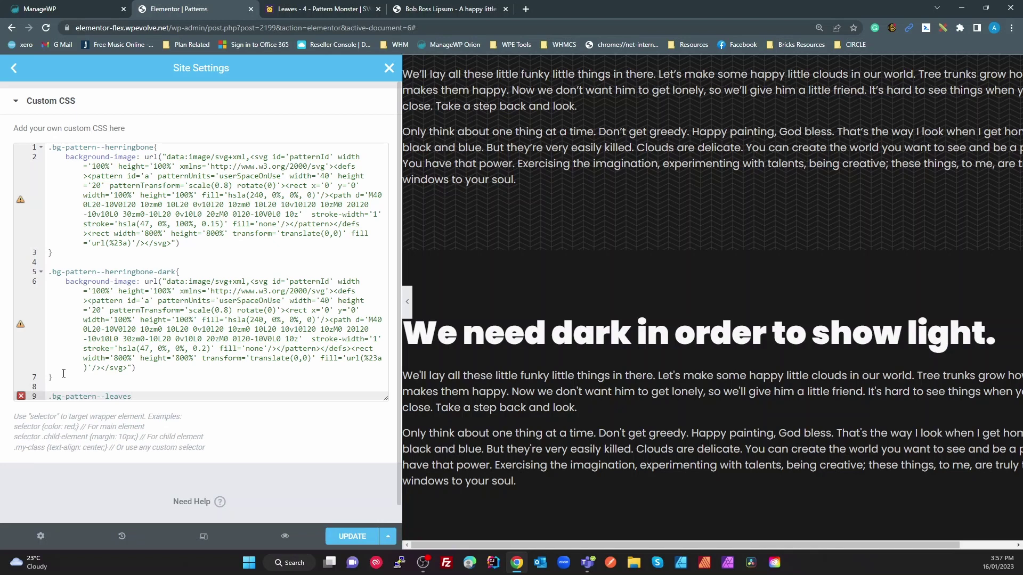
{"action": "type", "text": "{"}
{"action": "key", "text": "Return"}
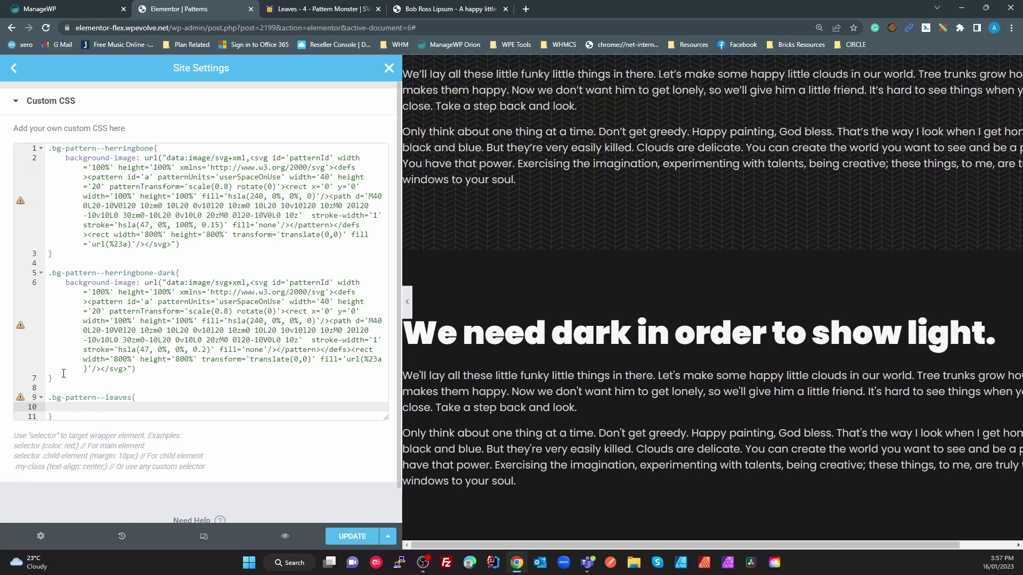
Step: Copy the Leaves - 4 CSS from Pattern Monster and paste it inside the leaves rule
{"action": "left_click", "coordinate": [318, 9]}
{"action": "left_click", "coordinate": [288, 530]}
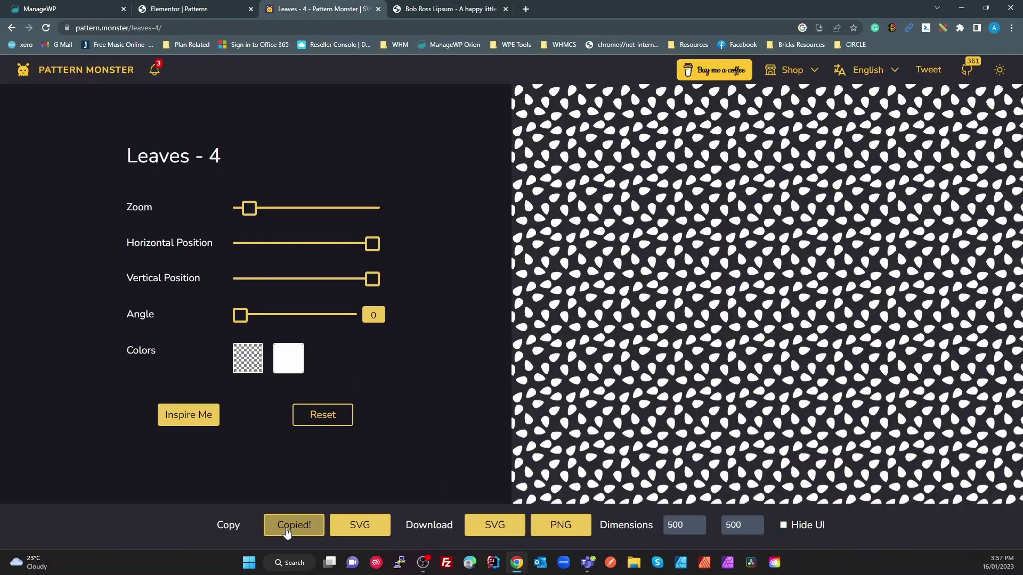
{"action": "left_click", "coordinate": [179, 15]}
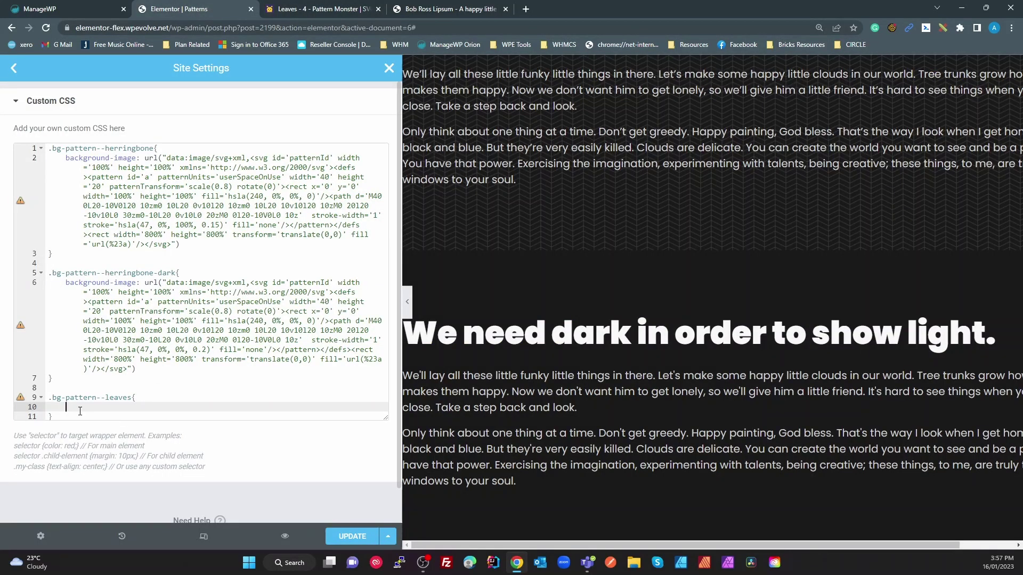
{"action": "key", "text": "ctrl+v"}
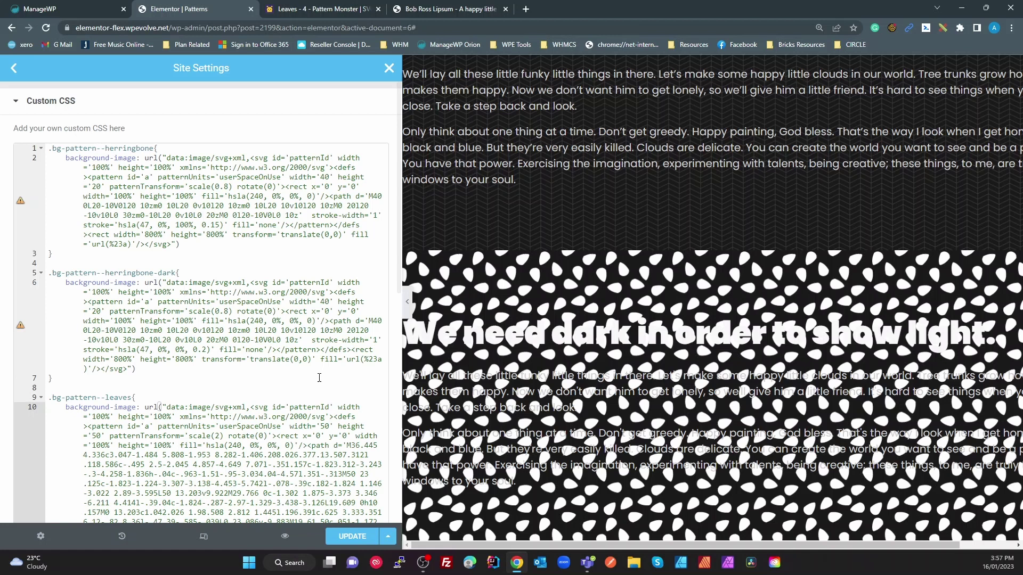
{"action": "scroll", "coordinate": [297, 396], "scroll_direction": "down", "scroll_amount": 6}
{"action": "scroll", "coordinate": [297, 397], "scroll_direction": "down", "scroll_amount": 3}
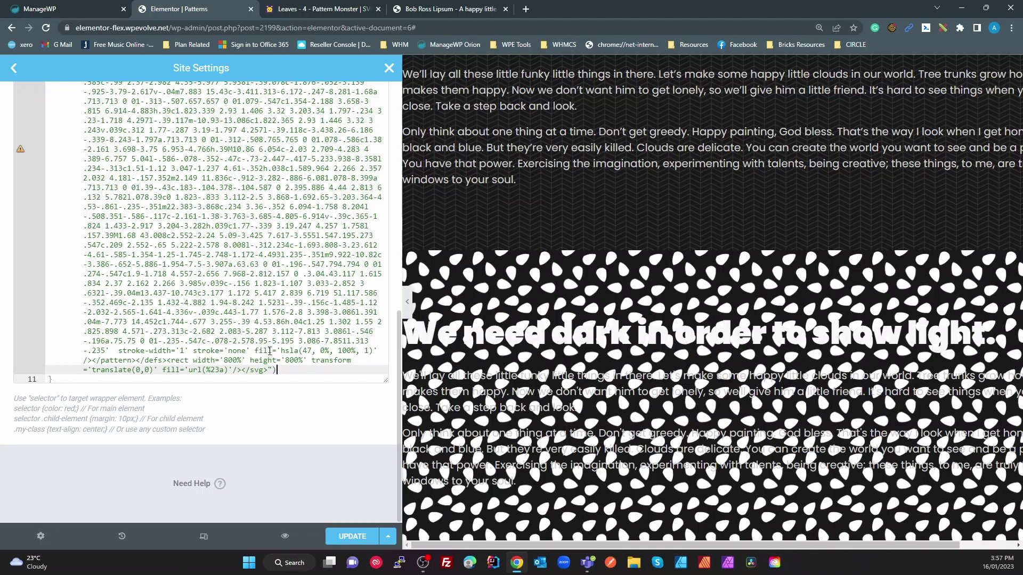
Step: Lower the leaf colour's opacity in the leaves rule from 0.3 to 0.1
{"action": "double_click", "coordinate": [366, 351]}
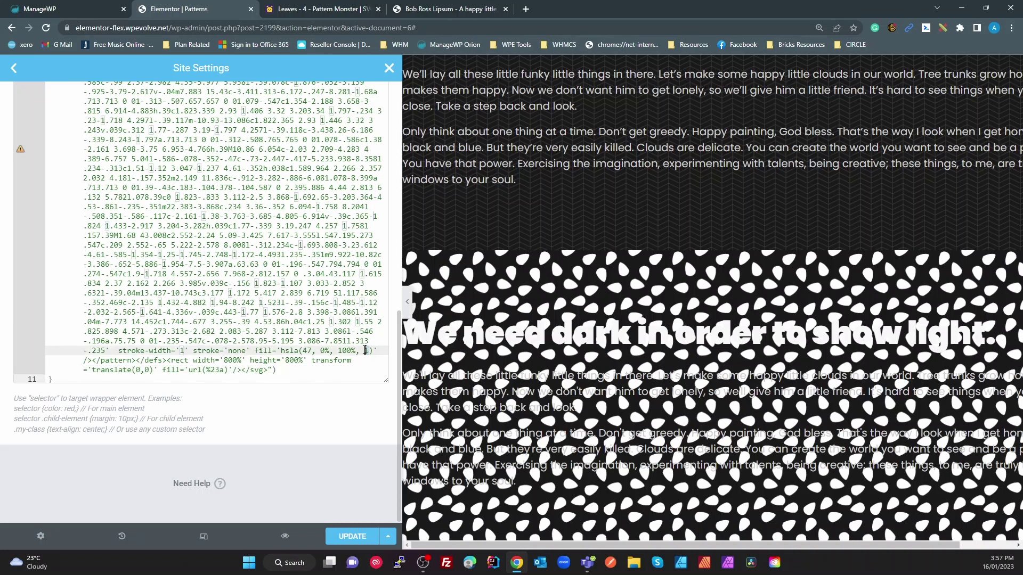
{"action": "type", "text": "0."}
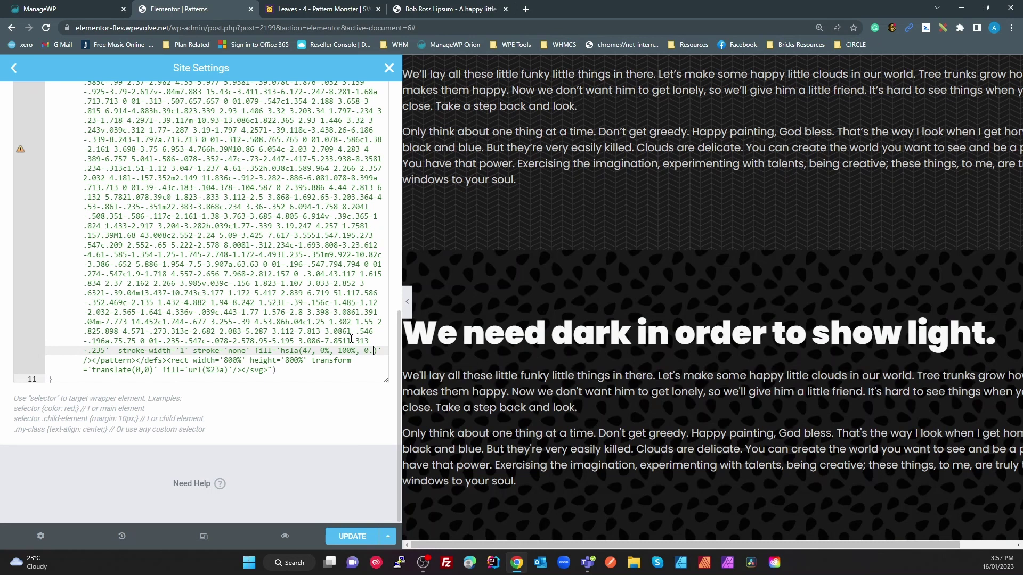
{"action": "type", "text": "3"}
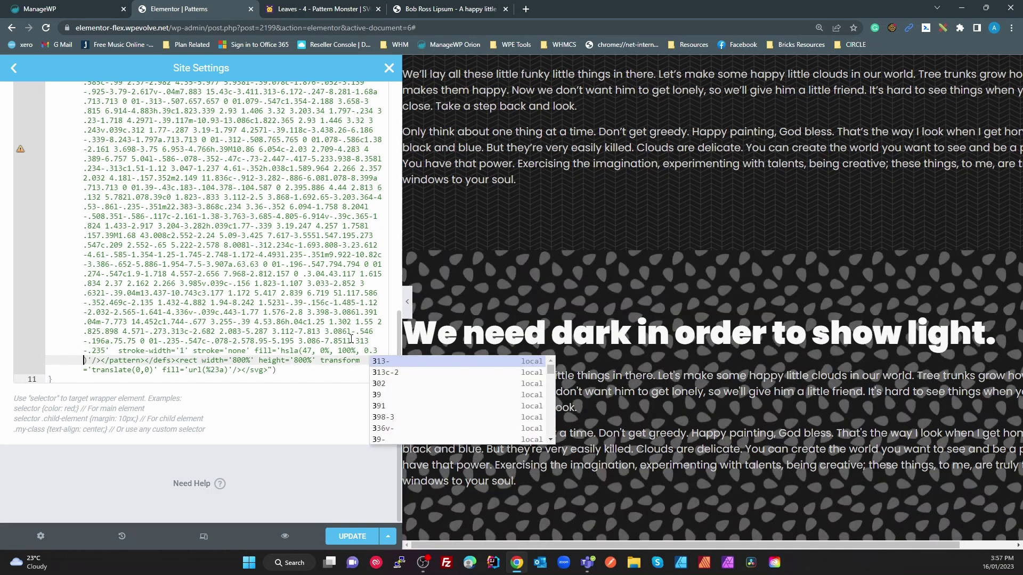
{"action": "key", "text": "BackSpace"}
{"action": "type", "text": "2"}
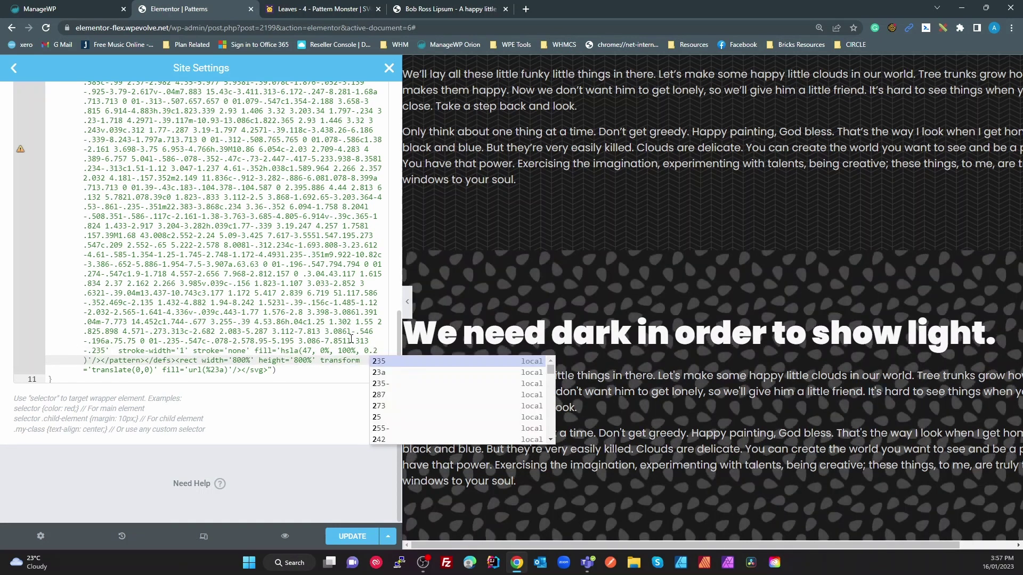
{"action": "key", "text": "BackSpace"}
{"action": "type", "text": "1"}
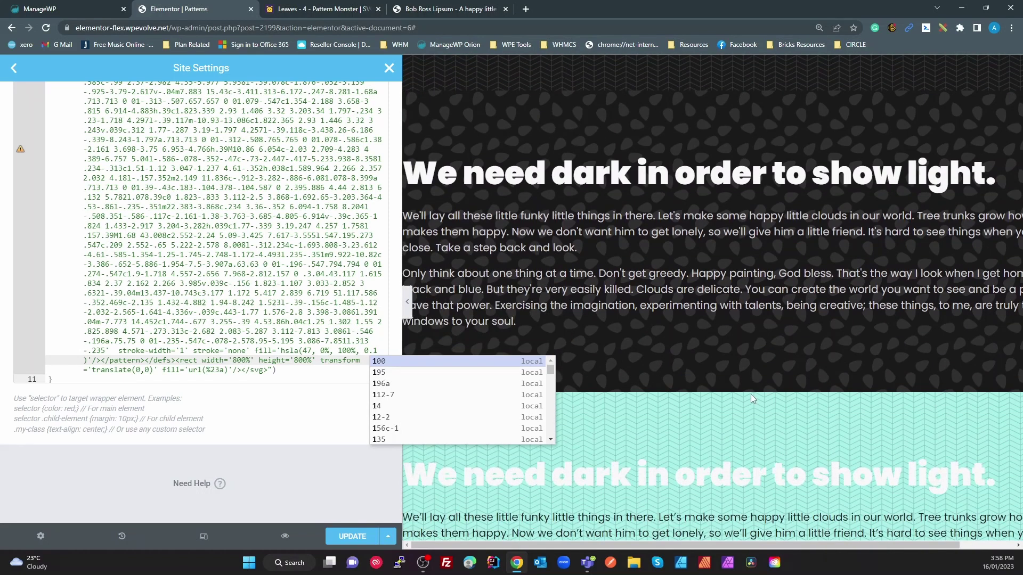
{"action": "scroll", "coordinate": [229, 264], "scroll_direction": "up", "scroll_amount": 6}
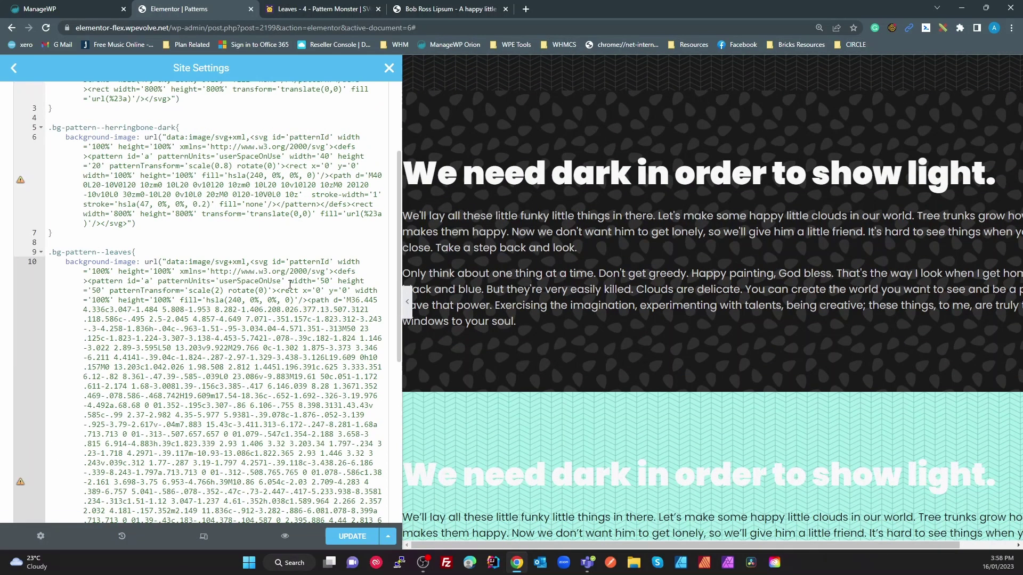
Step: Change the leaves pattern's scale from 4 to .4
{"action": "double_click", "coordinate": [217, 291]}
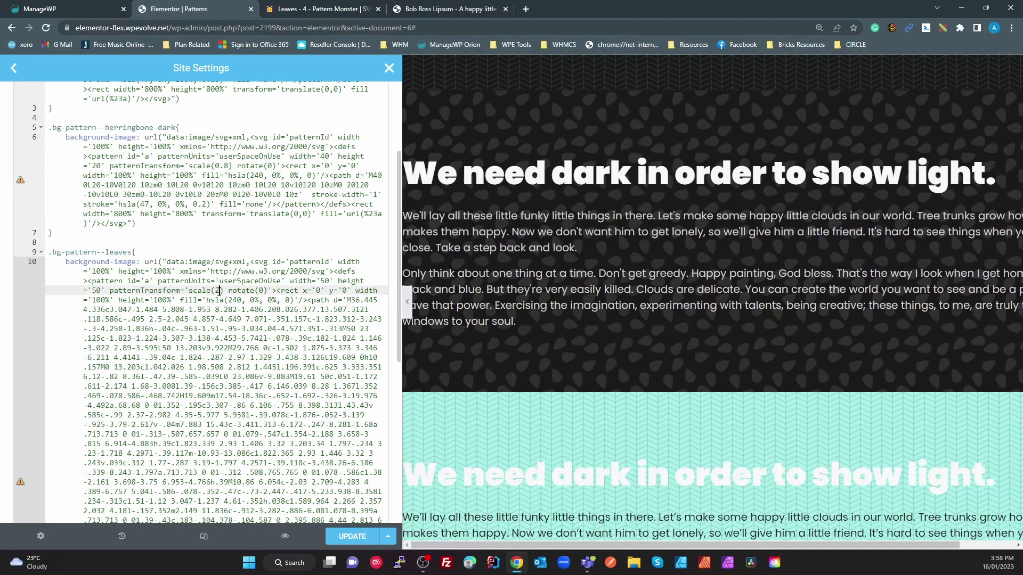
{"action": "type", "text": "4"}
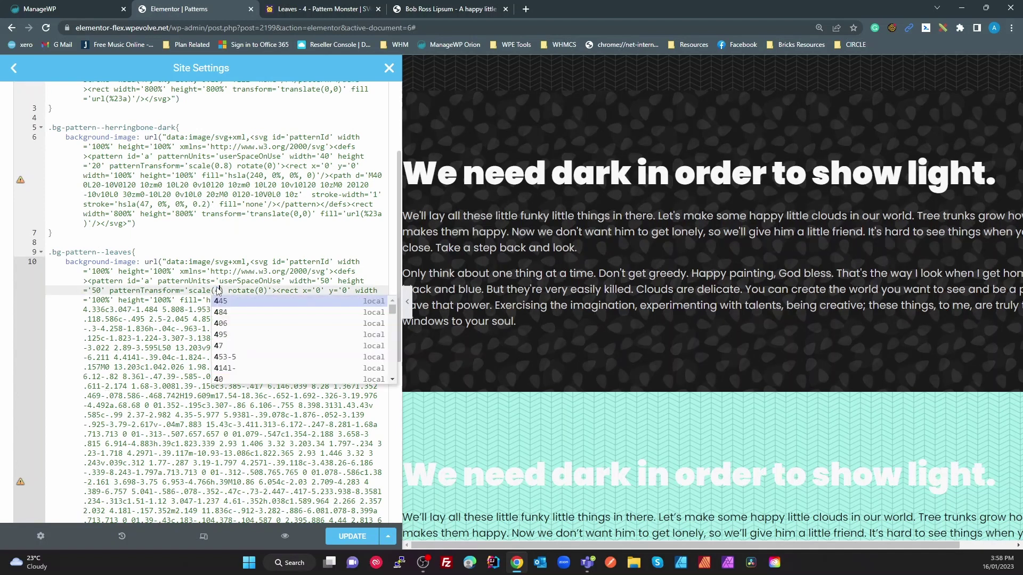
{"action": "scroll", "coordinate": [678, 271], "scroll_direction": "up", "scroll_amount": 2}
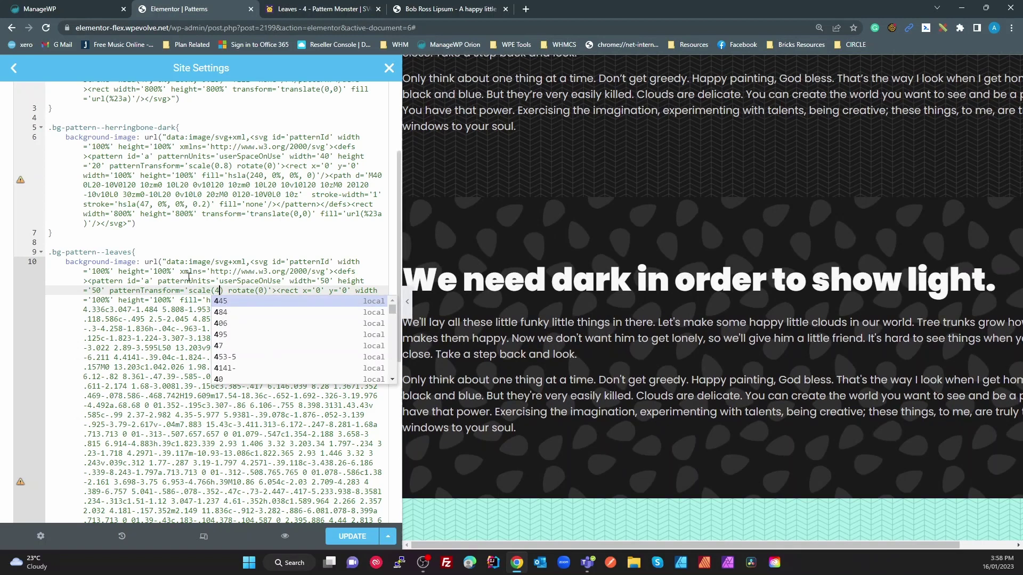
{"action": "key", "text": "BackSpace"}
{"action": "type", "text": "."}
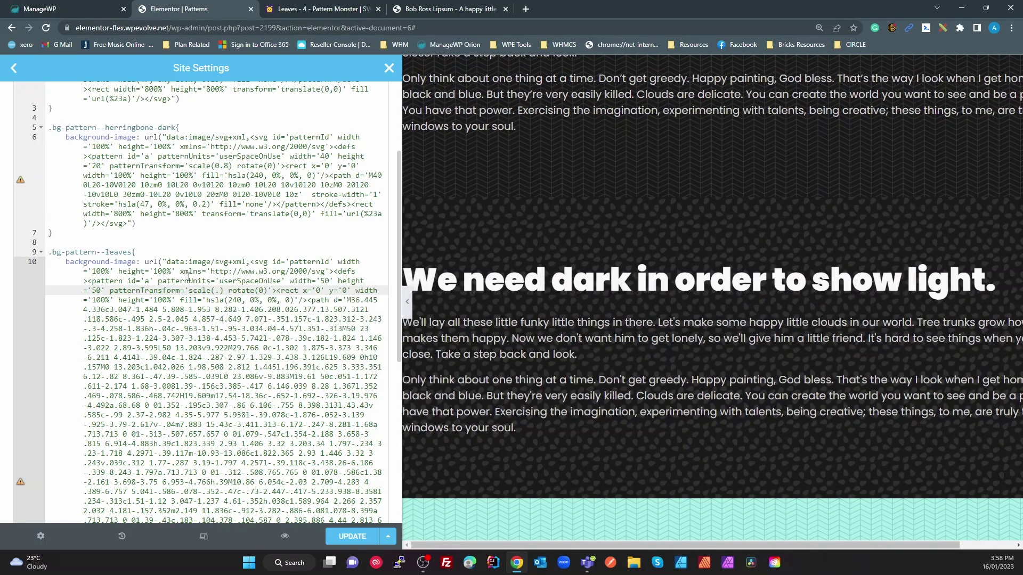
{"action": "type", "text": "4"}
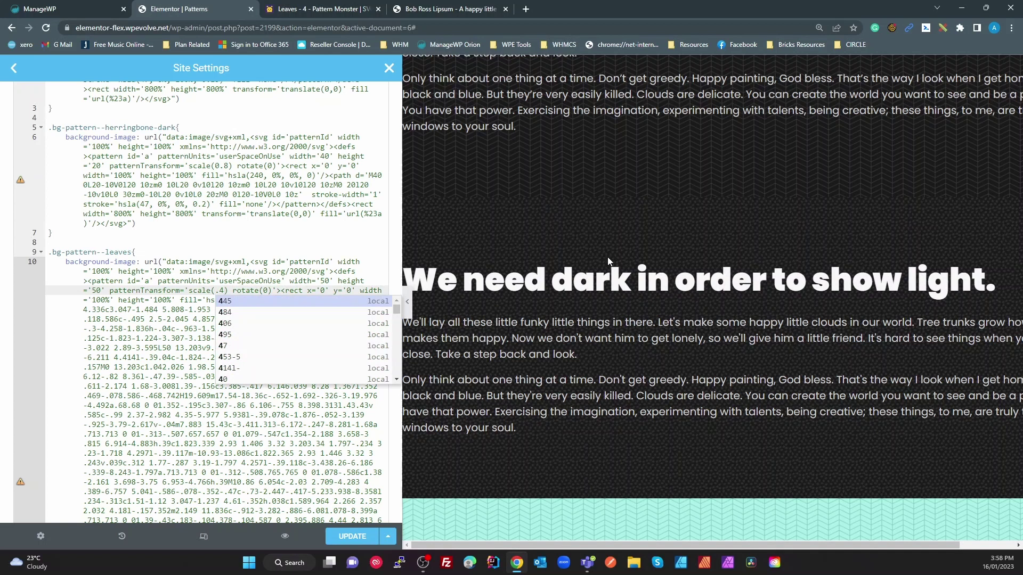
{"action": "scroll", "coordinate": [608, 330], "scroll_direction": "up", "scroll_amount": 1}
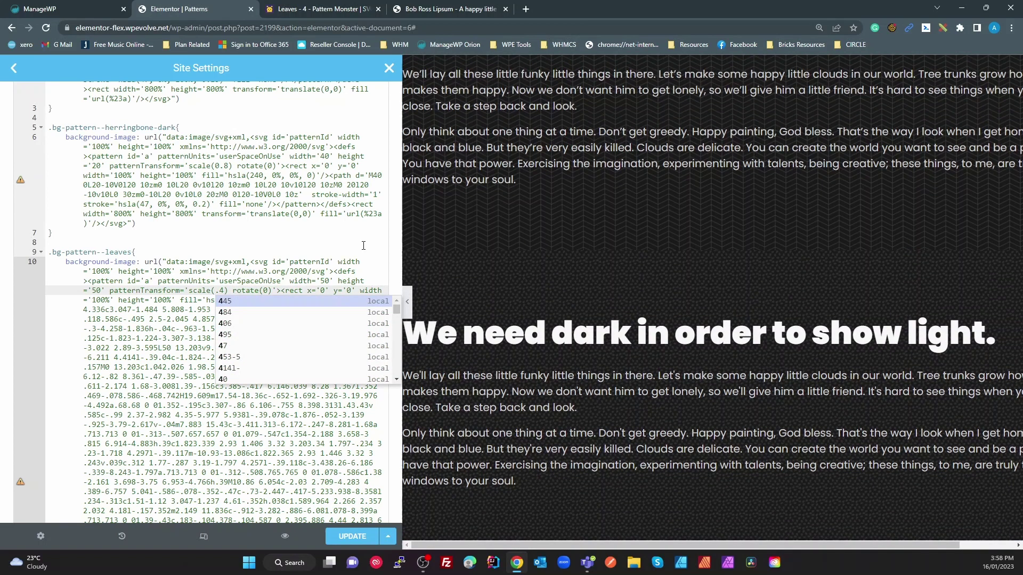
{"action": "left_click", "coordinate": [321, 240]}
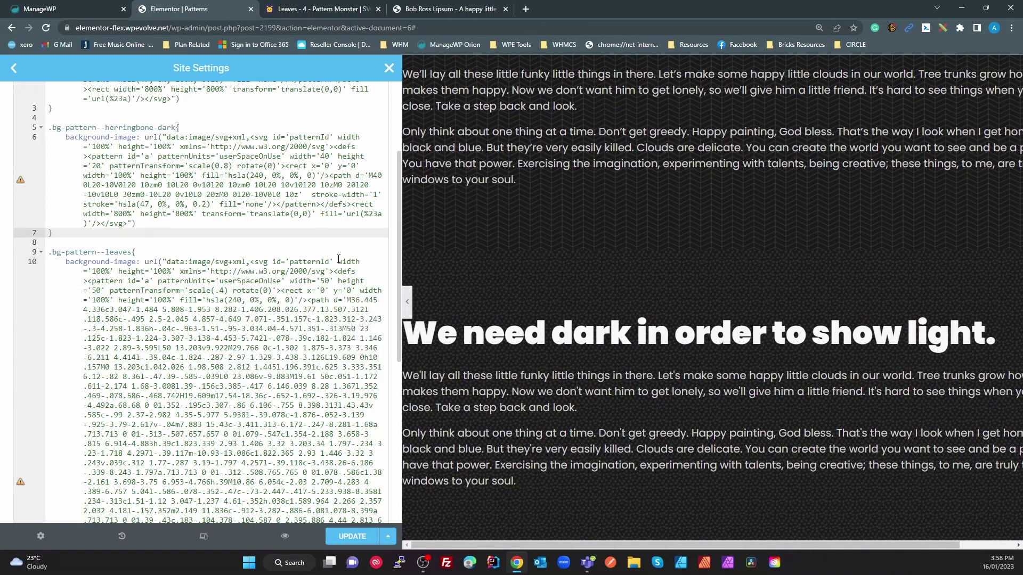
Step: Compare the Leaves - 4 pattern in Pattern Monster against the Elementor leaves CSS
{"action": "left_click", "coordinate": [308, 8]}
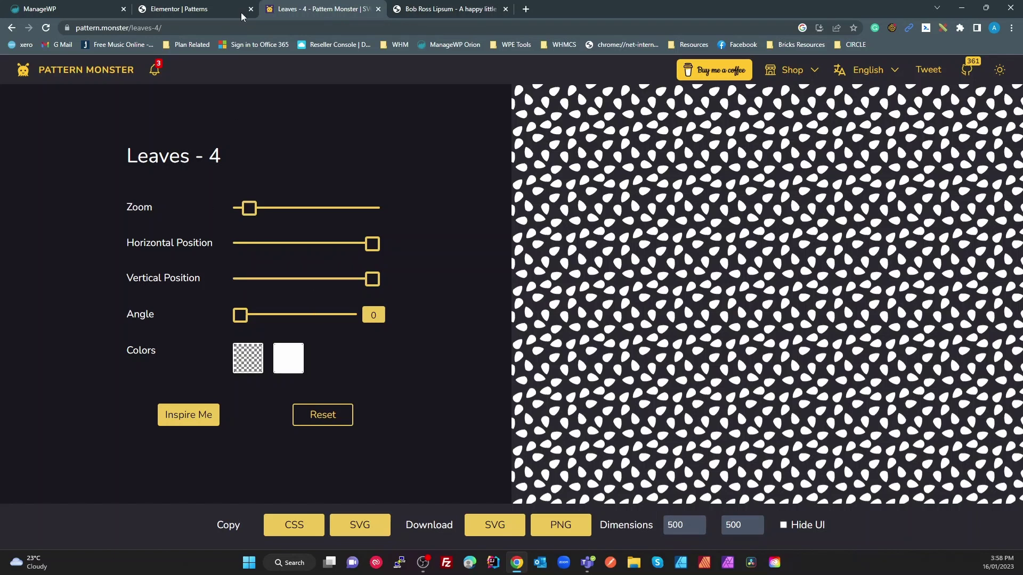
{"action": "left_click", "coordinate": [209, 11]}
{"action": "scroll", "coordinate": [192, 362], "scroll_direction": "down", "scroll_amount": 2}
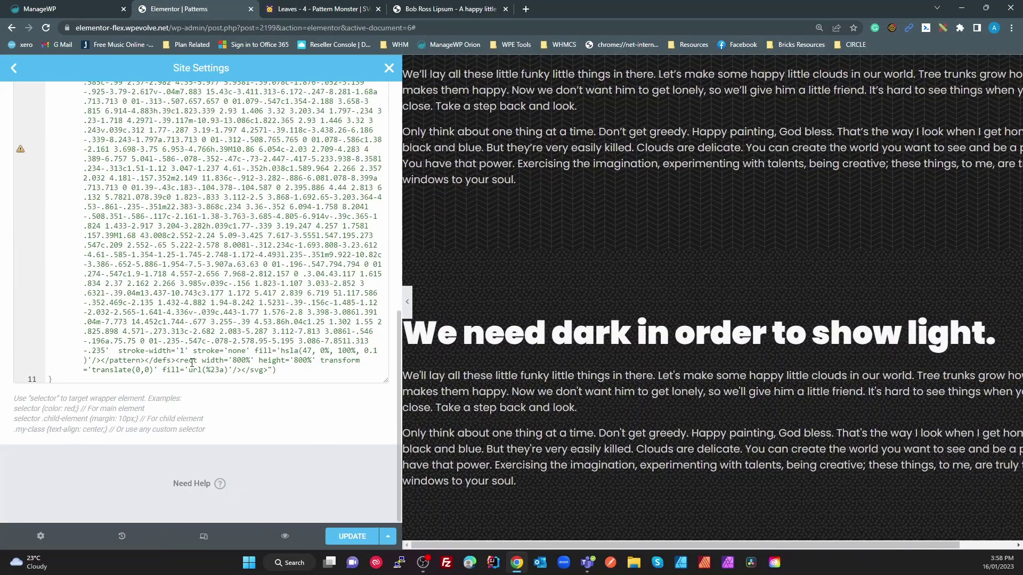
{"action": "scroll", "coordinate": [191, 365], "scroll_direction": "up", "scroll_amount": 8}
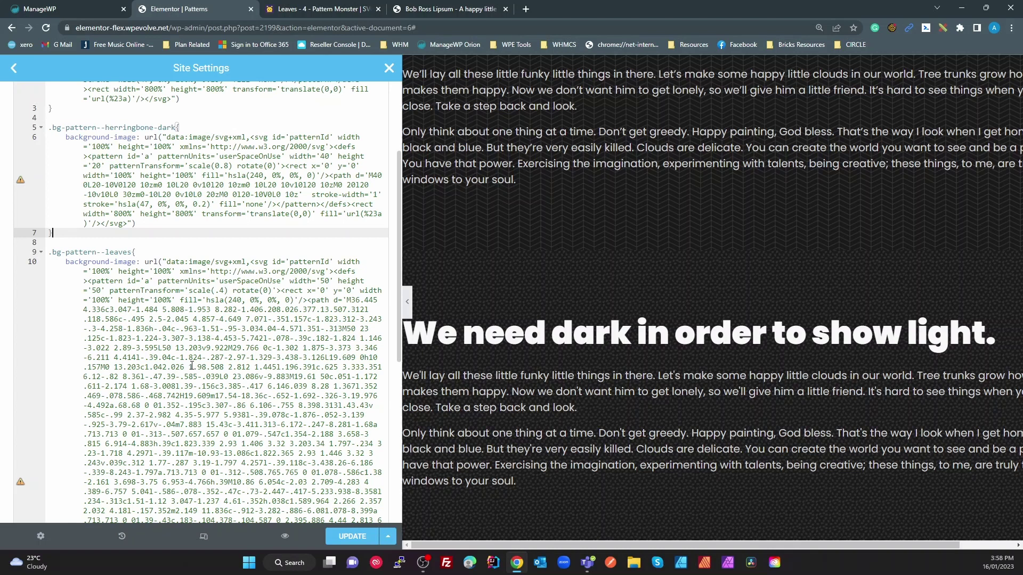
{"action": "left_click", "coordinate": [320, 9]}
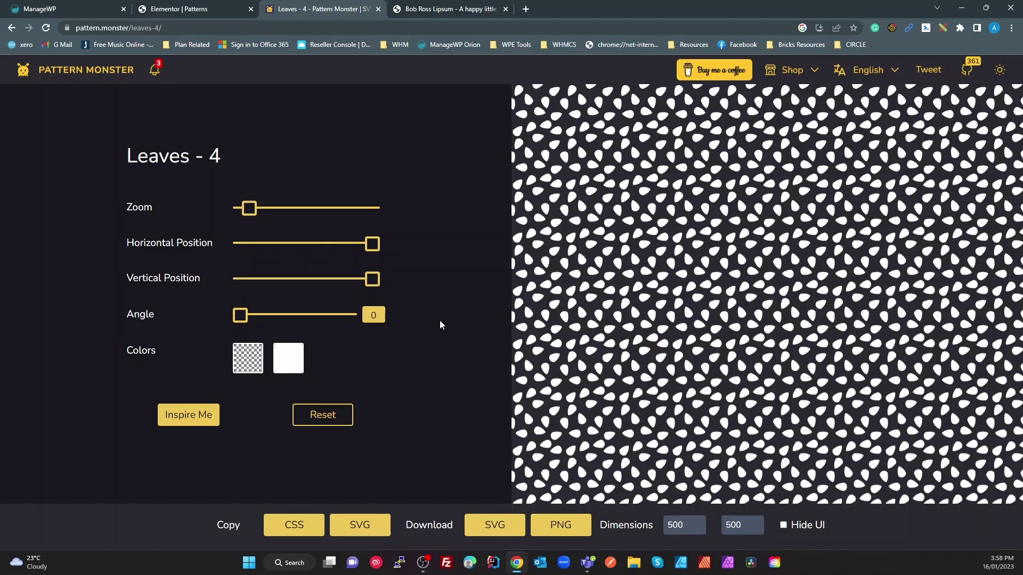
Step: Set the Leaves - 4 colours to a white first swatch and black leaves
{"action": "left_click", "coordinate": [250, 367]}
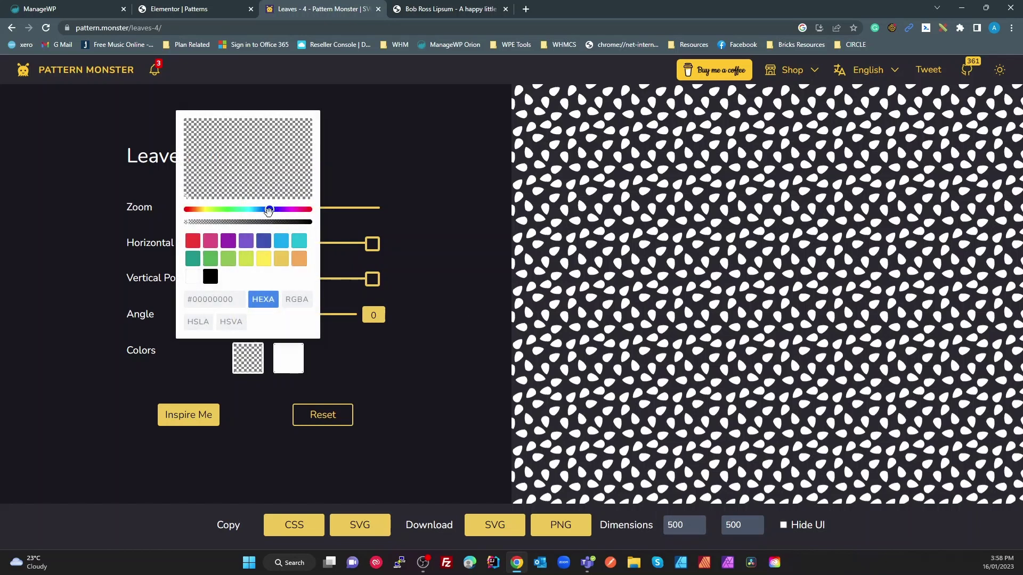
{"action": "left_click", "coordinate": [210, 276]}
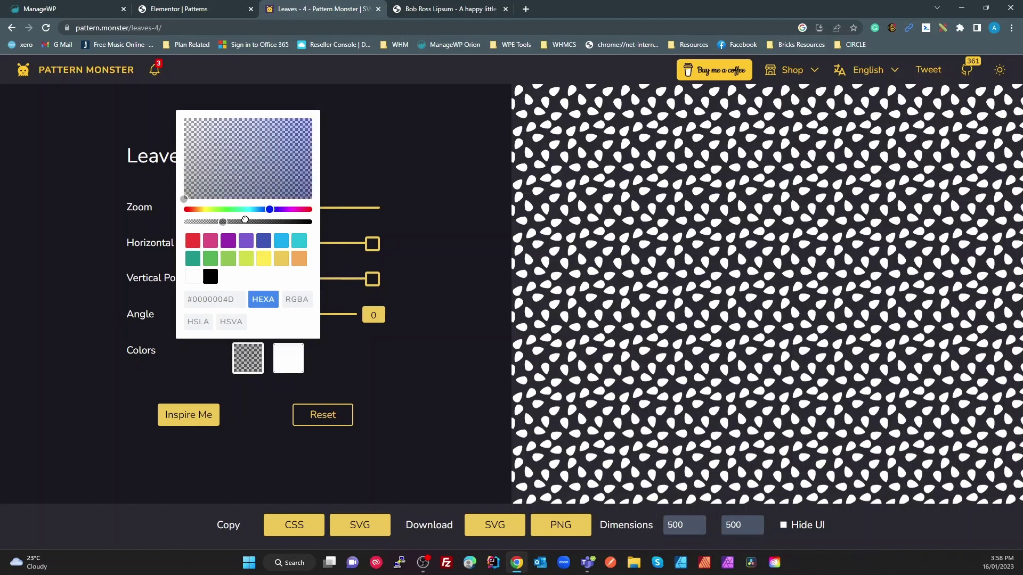
{"action": "left_click", "coordinate": [193, 276]}
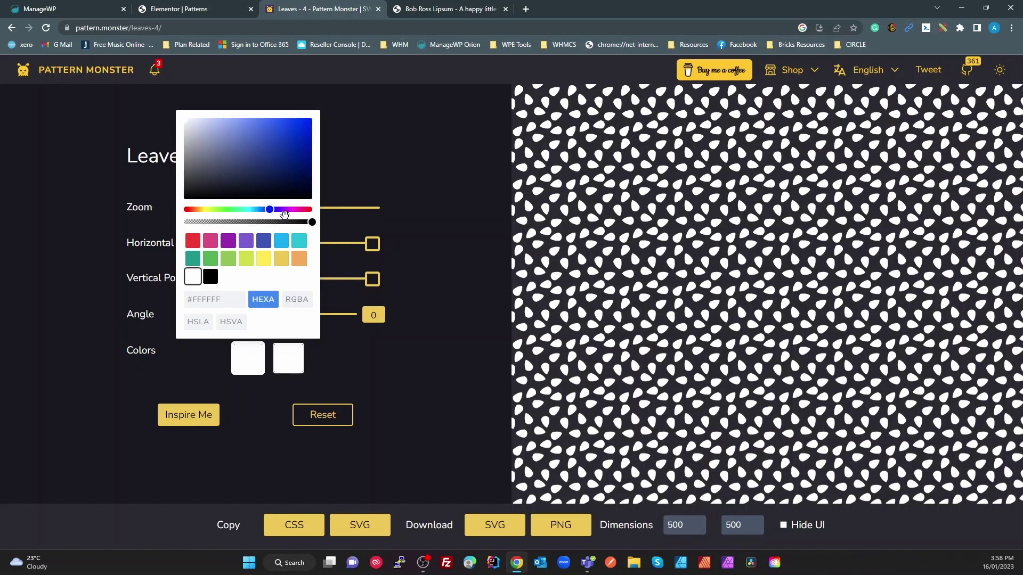
{"action": "left_click", "coordinate": [291, 363]}
{"action": "left_click", "coordinate": [251, 277]}
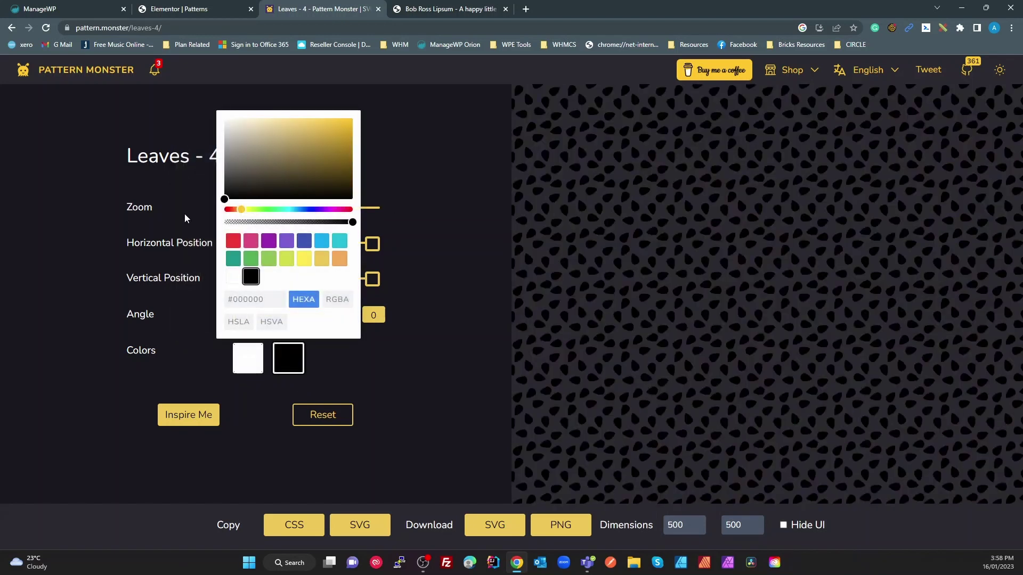
{"action": "left_click", "coordinate": [436, 255]}
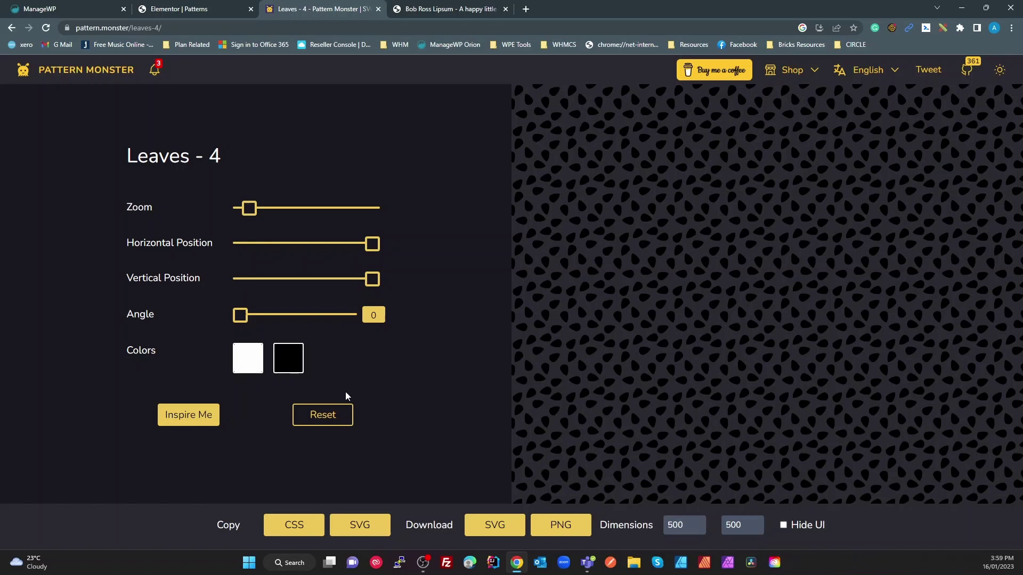
Step: Make the pattern background fully transparent with alpha at zero, then return to Elementor's custom CSS
{"action": "left_click", "coordinate": [287, 368]}
{"action": "left_click", "coordinate": [245, 369]}
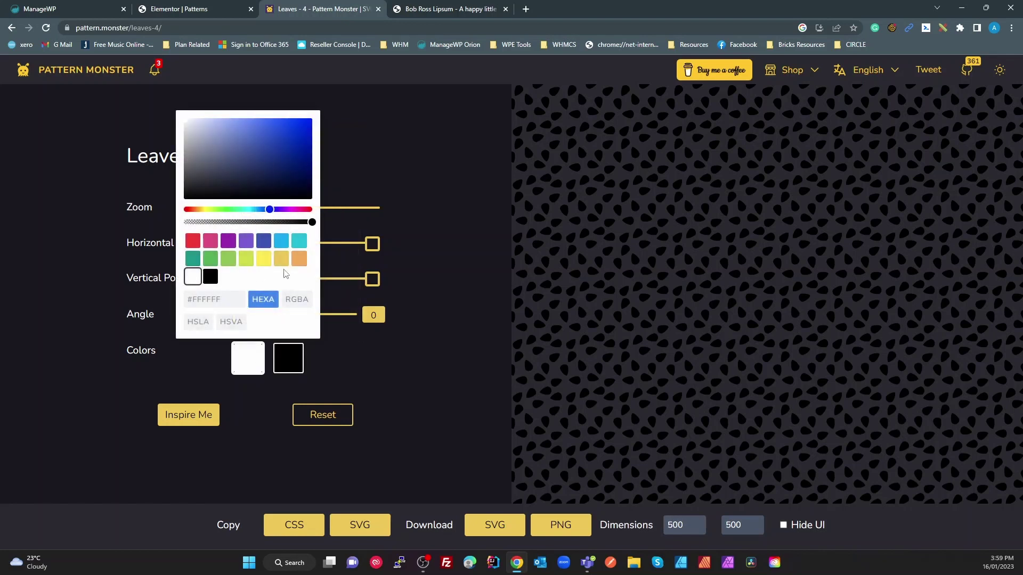
{"action": "left_click_drag", "start_coordinate": [311, 222], "coordinate": [105, 253]}
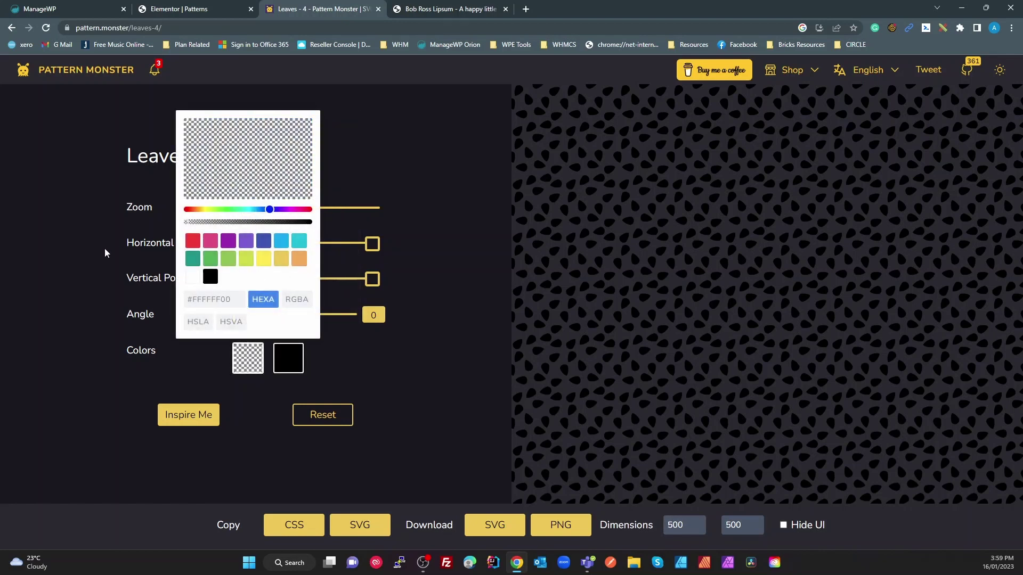
{"action": "left_click", "coordinate": [394, 372]}
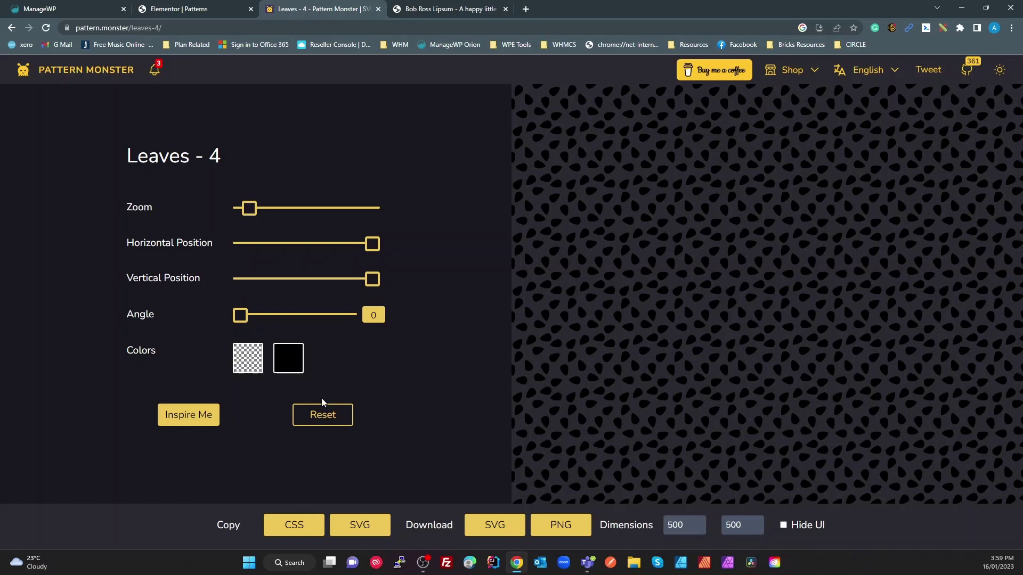
{"action": "left_click", "coordinate": [224, 8]}
{"action": "scroll", "coordinate": [602, 377], "scroll_direction": "down", "scroll_amount": 5}
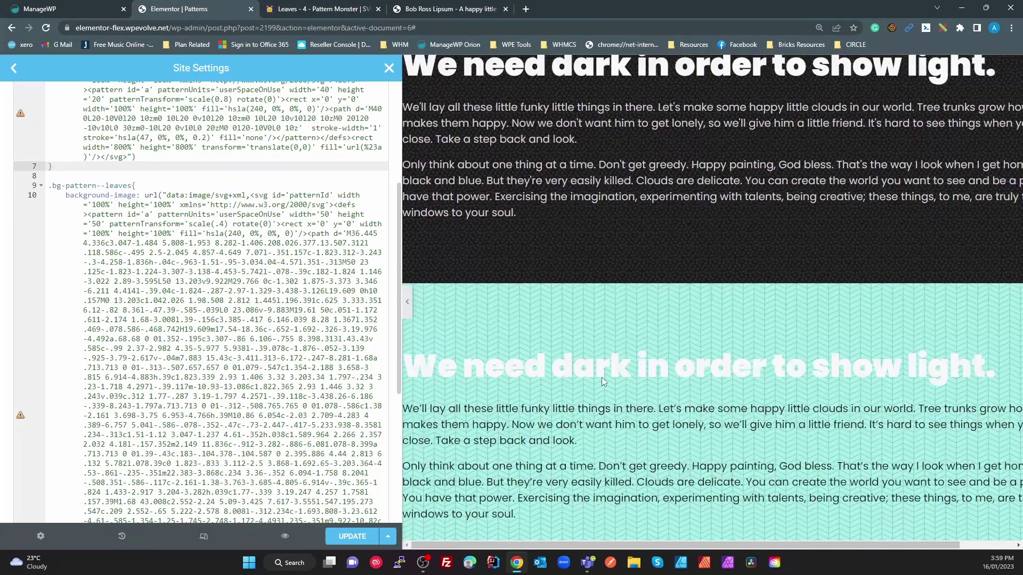
{"action": "scroll", "coordinate": [602, 377], "scroll_direction": "down", "scroll_amount": 2}
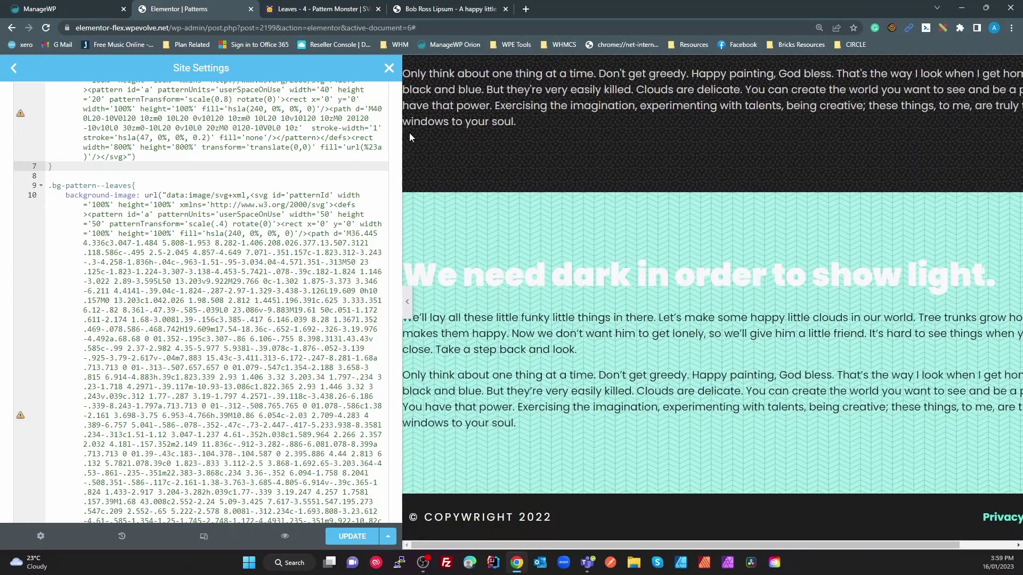
Step: Save the site settings with Ctrl+S and close the Site Settings panel
{"action": "key", "text": "ctrl+s"}
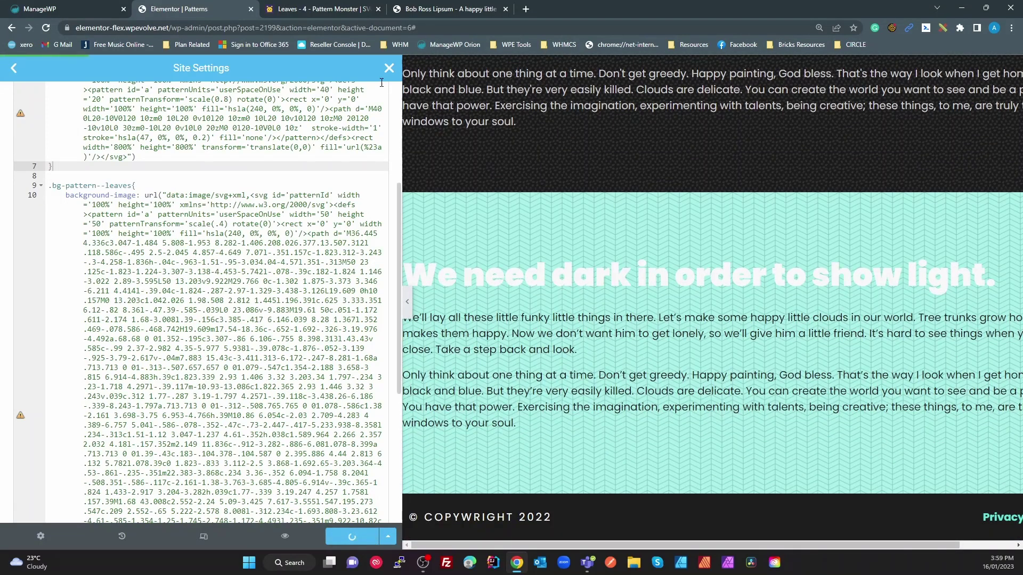
{"action": "left_click", "coordinate": [389, 68]}
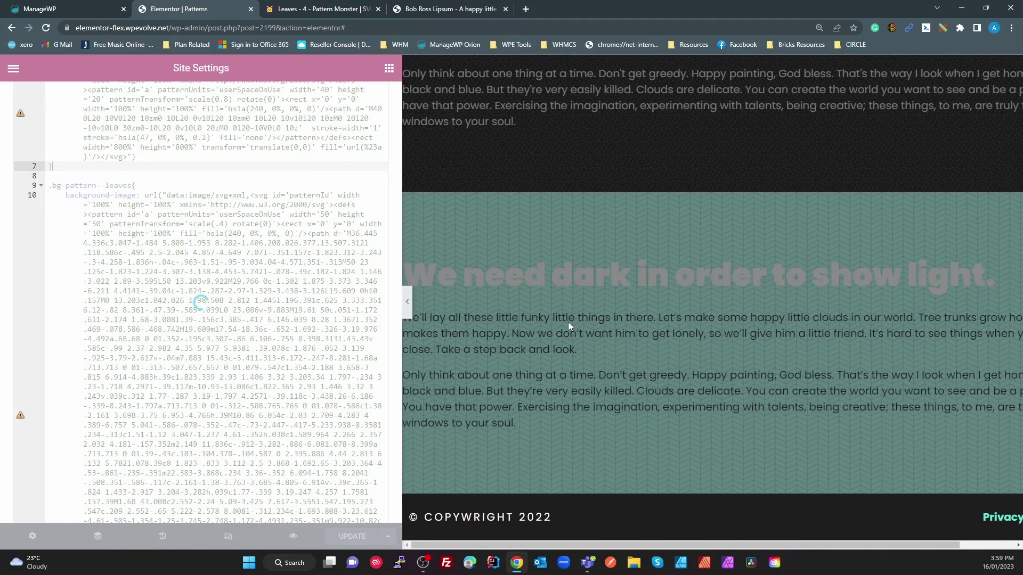
Step: Add a two-column container in the empty area below the teal section
{"action": "scroll", "coordinate": [622, 415], "scroll_direction": "down", "scroll_amount": 3}
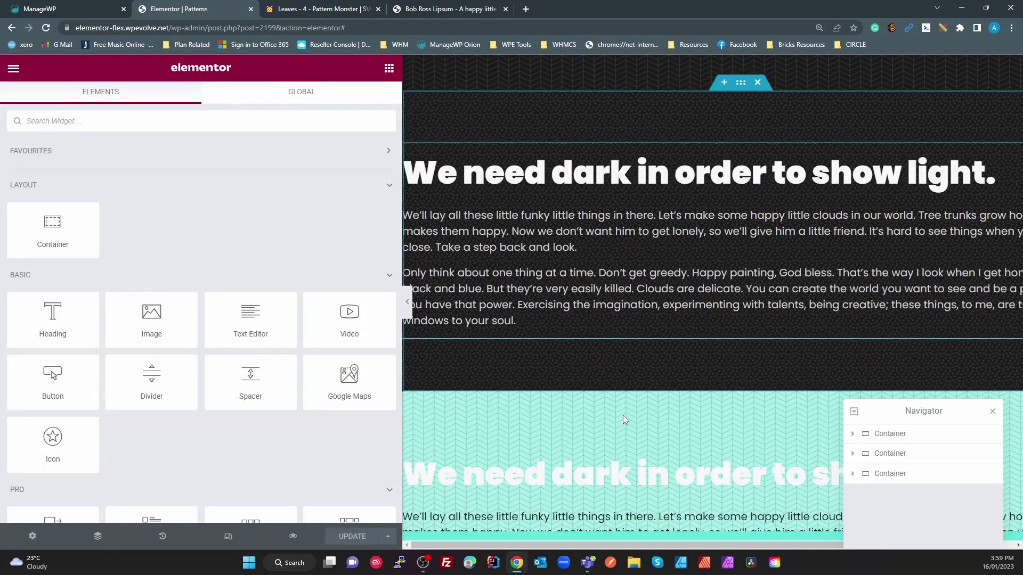
{"action": "scroll", "coordinate": [625, 420], "scroll_direction": "down", "scroll_amount": 6}
{"action": "left_click", "coordinate": [724, 379]}
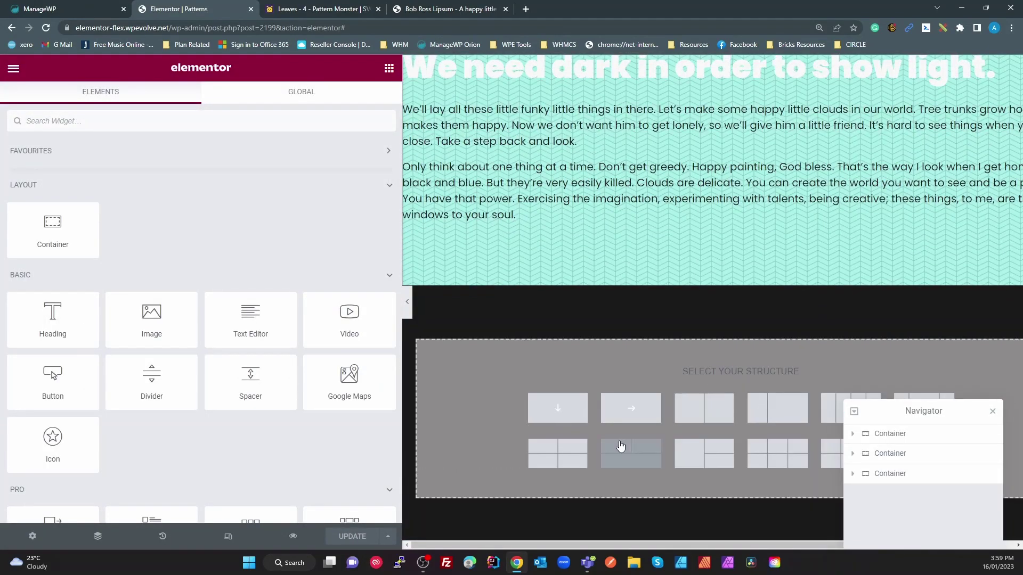
{"action": "left_click", "coordinate": [705, 415]}
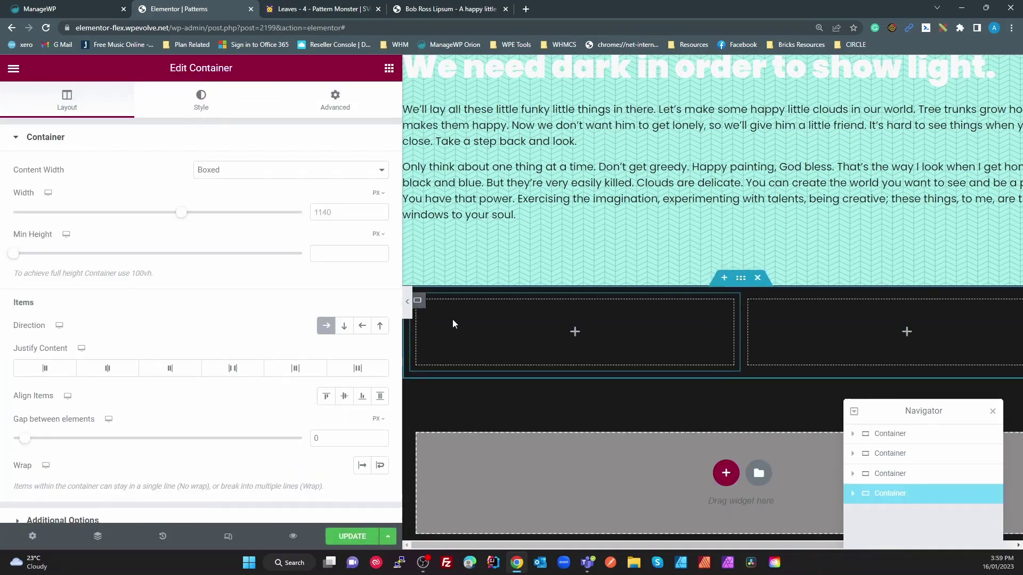
Step: Copy the two 'I'm sort of a softy' paragraphs from the Bob Ross Lipsum page
{"action": "left_click", "coordinate": [452, 9]}
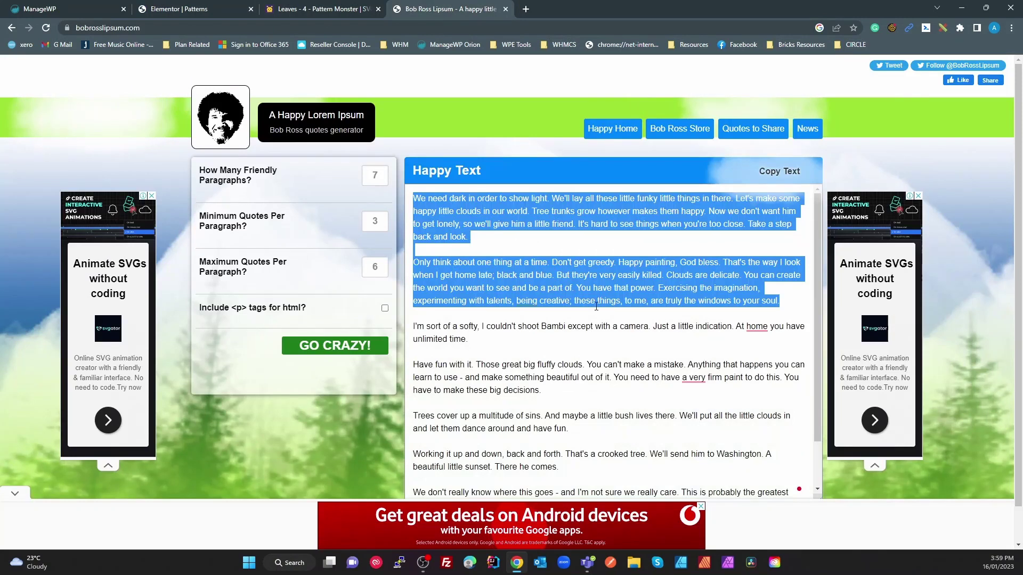
{"action": "left_click_drag", "start_coordinate": [569, 364], "coordinate": [482, 343]}
{"action": "left_click_drag", "start_coordinate": [542, 390], "coordinate": [414, 327]}
{"action": "key", "text": "ctrl+c"}
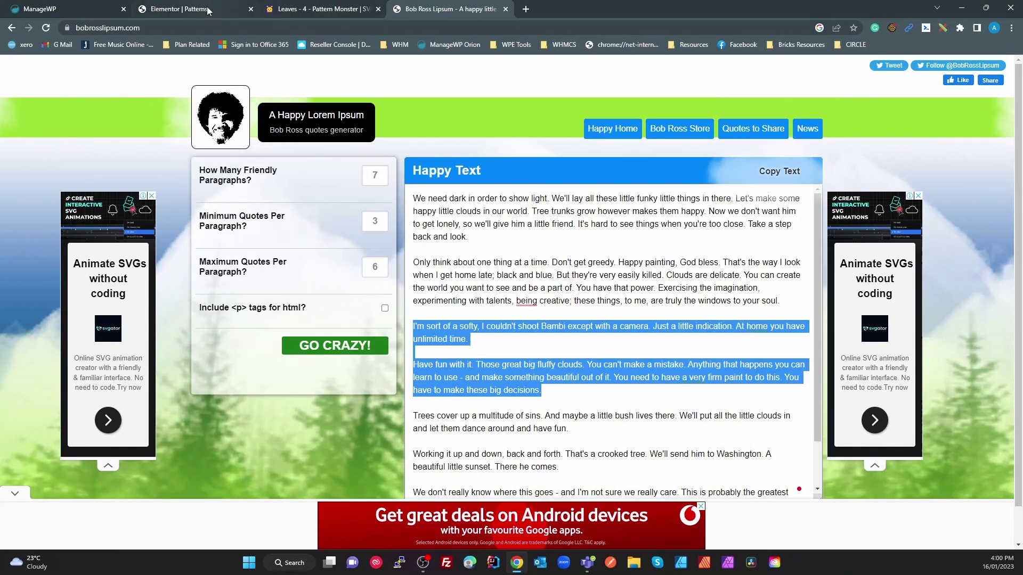
{"action": "key", "text": "ctrl+2"}
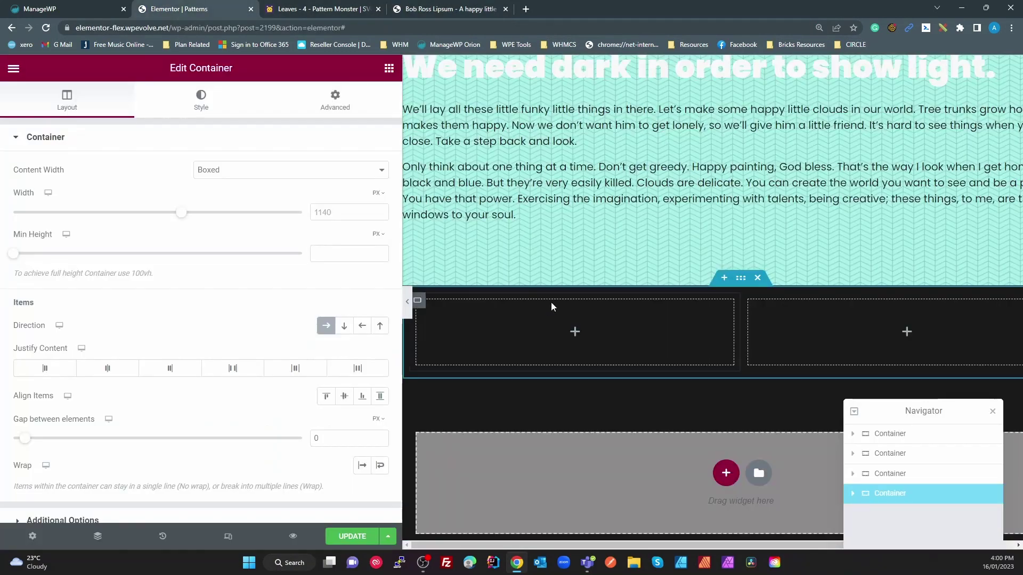
Step: Add a Text Editor with the pasted Bob Ross paragraphs to the left column and duplicate it into the right
{"action": "left_click", "coordinate": [389, 68]}
{"action": "left_click_drag", "start_coordinate": [250, 319], "coordinate": [446, 326]}
{"action": "left_click_drag", "start_coordinate": [234, 245], "coordinate": [4, 247]}
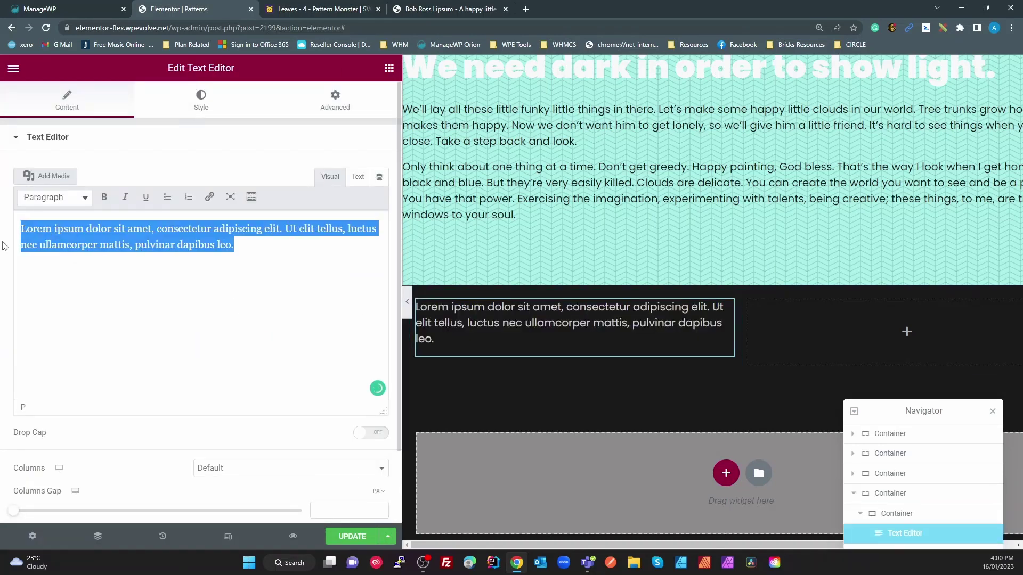
{"action": "key", "text": "ctrl+v"}
{"action": "right_click", "coordinate": [490, 330]}
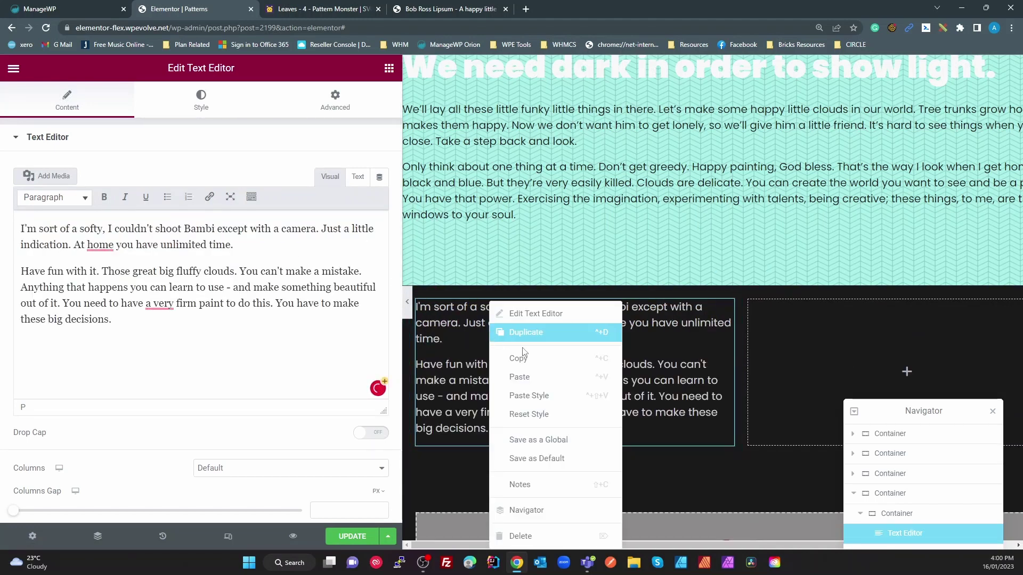
{"action": "left_click", "coordinate": [527, 333]}
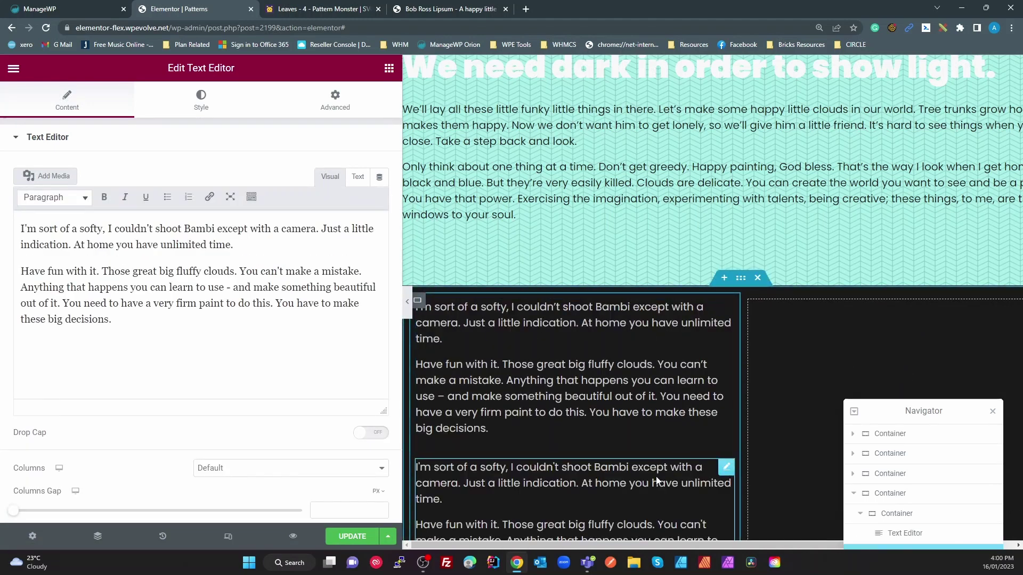
{"action": "left_click_drag", "start_coordinate": [660, 479], "coordinate": [807, 346]}
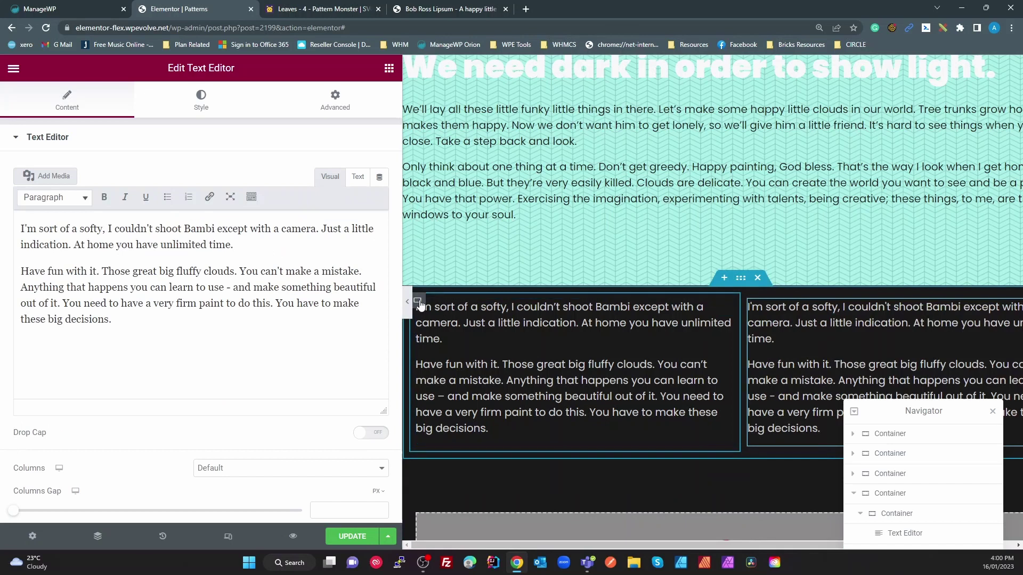
Step: Set 40 px padding on all sides of both the left and right columns
{"action": "left_click", "coordinate": [419, 302]}
{"action": "left_click", "coordinate": [333, 100]}
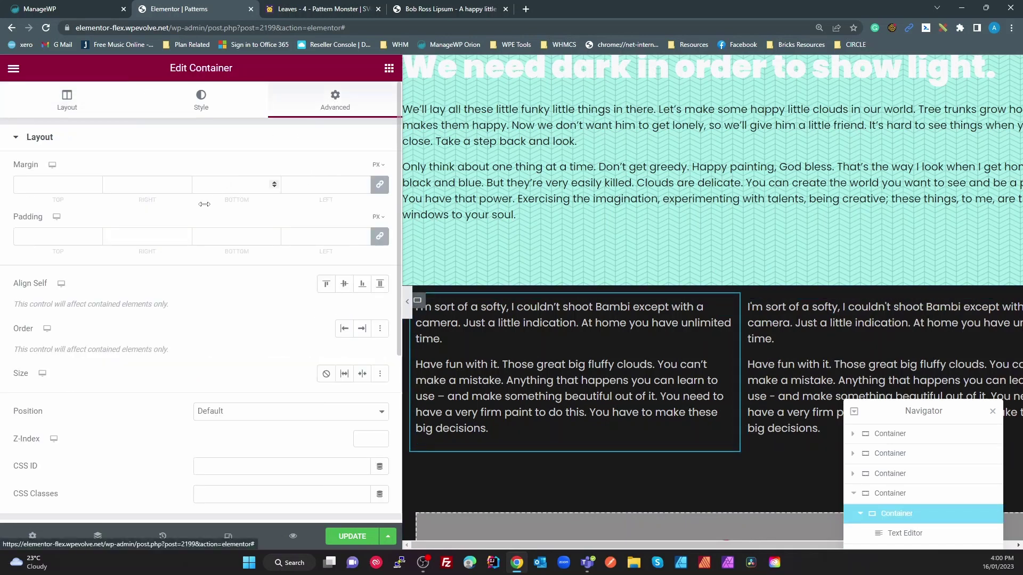
{"action": "left_click", "coordinate": [43, 245]}
{"action": "type", "text": "40"}
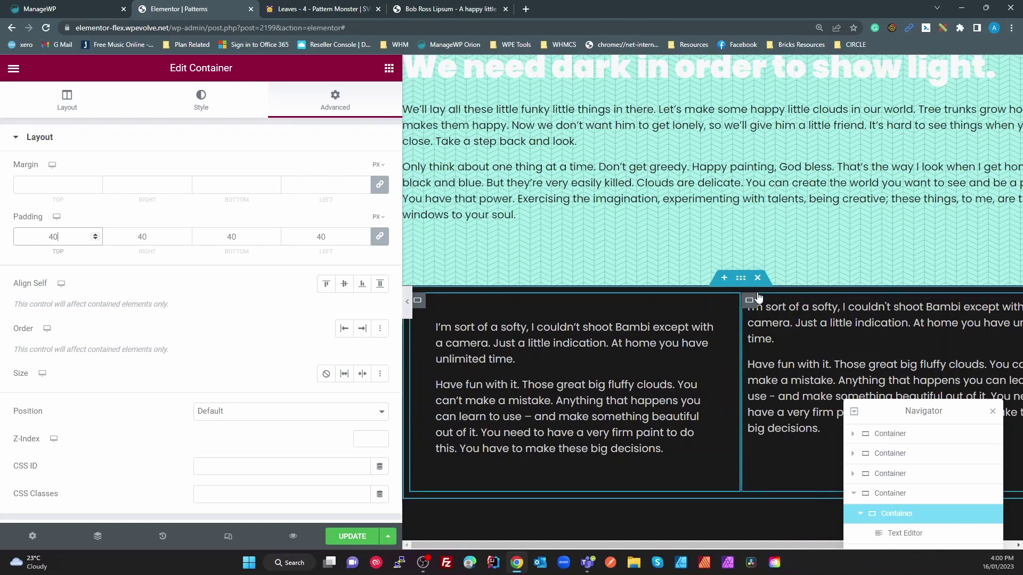
{"action": "left_click", "coordinate": [749, 299]}
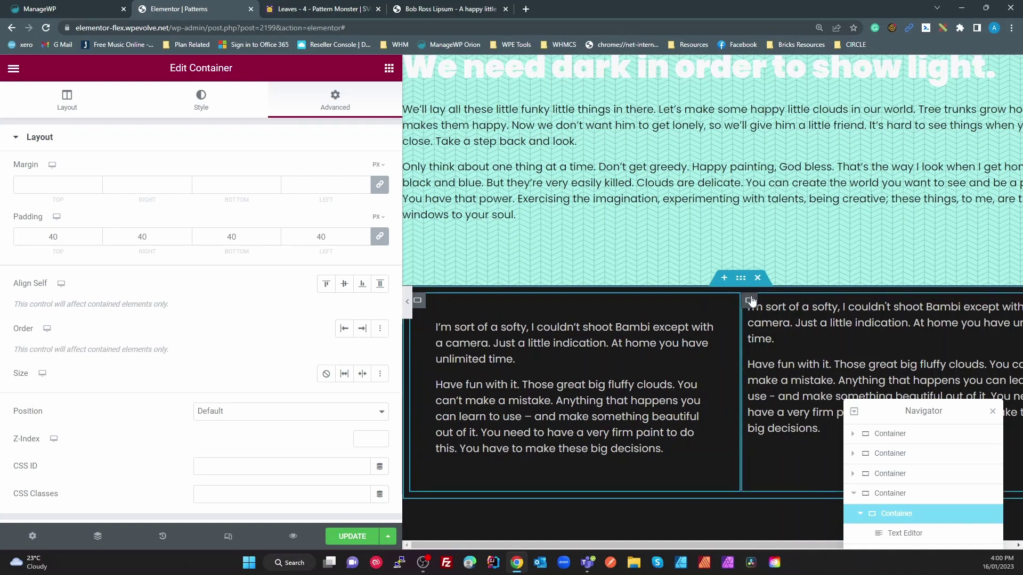
{"action": "left_click", "coordinate": [334, 101]}
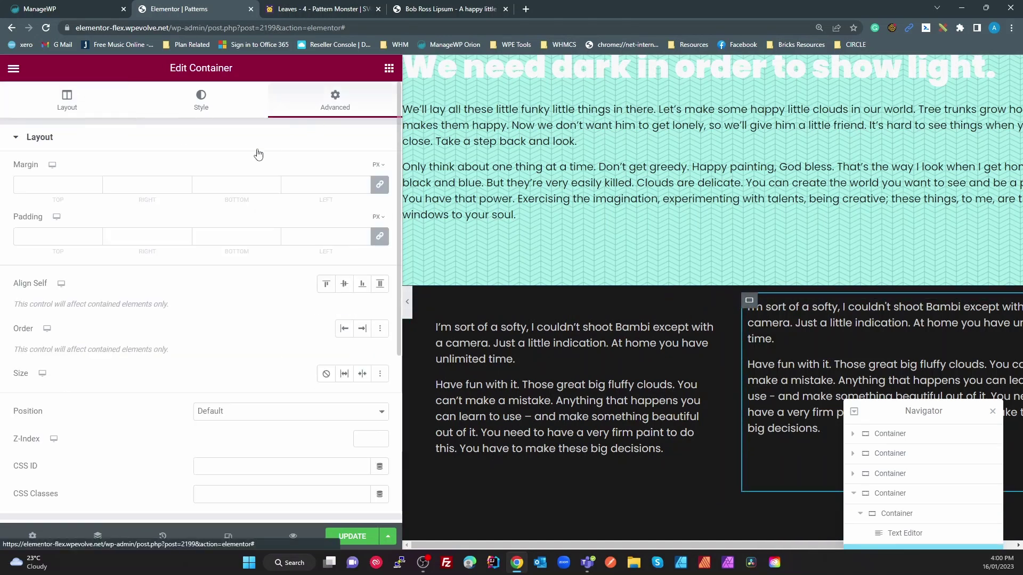
{"action": "left_click", "coordinate": [55, 237]}
{"action": "type", "text": "40"}
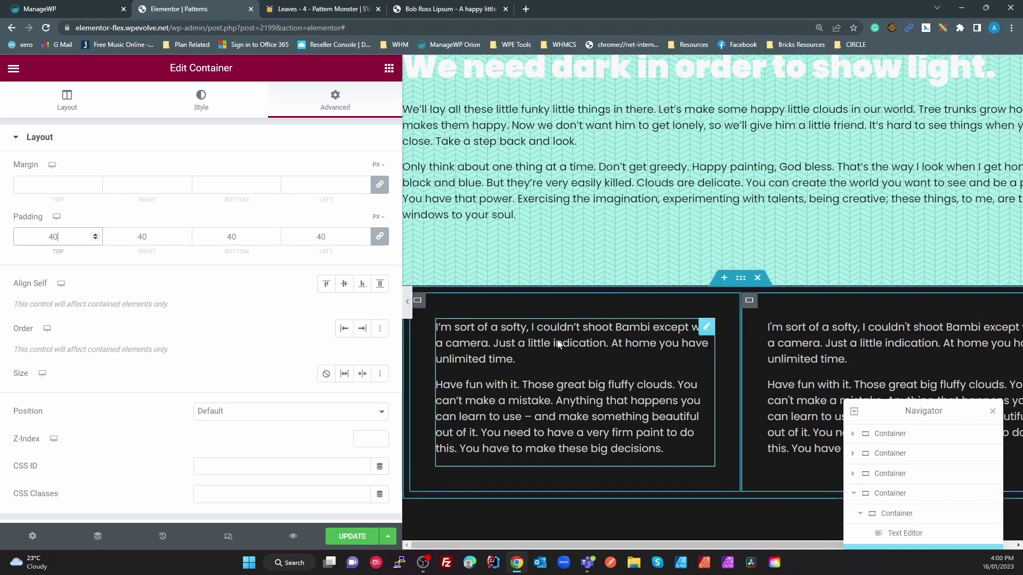
{"action": "left_click", "coordinate": [417, 302]}
Step: Enter bg-pattern--leaves in the left column's Advanced CSS Classes field
{"action": "scroll", "coordinate": [499, 249], "scroll_direction": "up", "scroll_amount": 5}
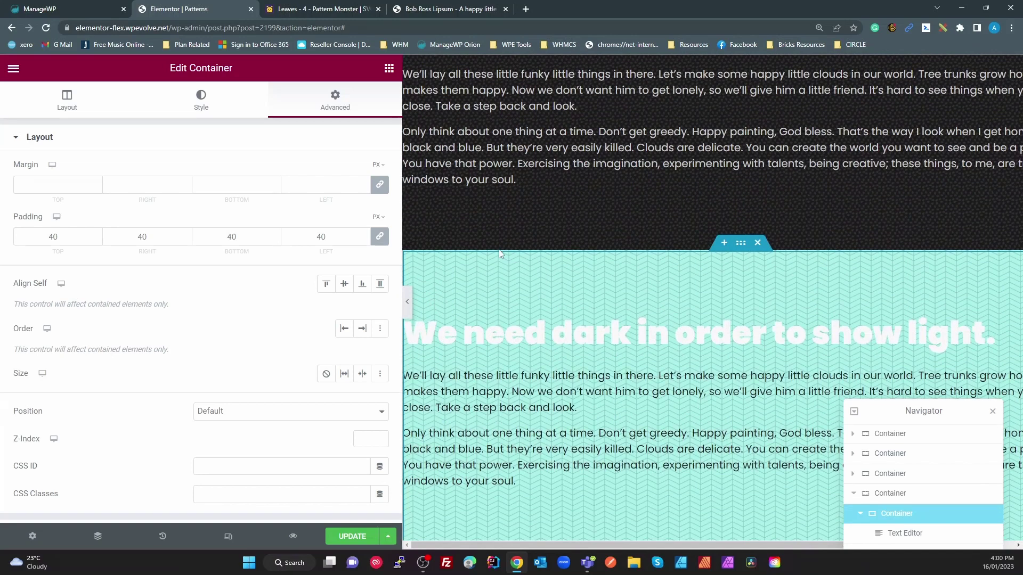
{"action": "scroll", "coordinate": [544, 301], "scroll_direction": "up", "scroll_amount": 10}
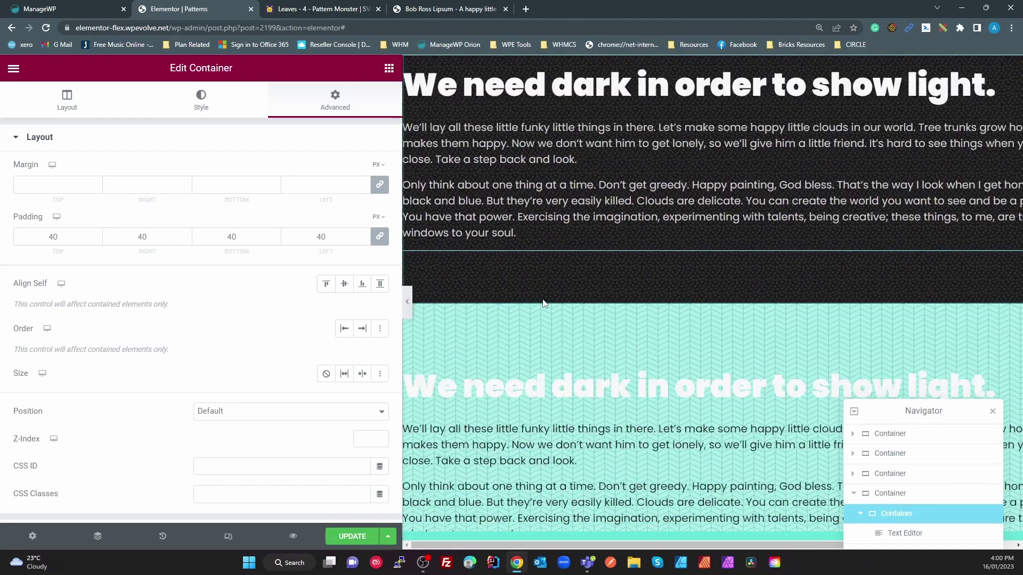
{"action": "scroll", "coordinate": [544, 302], "scroll_direction": "down", "scroll_amount": 10}
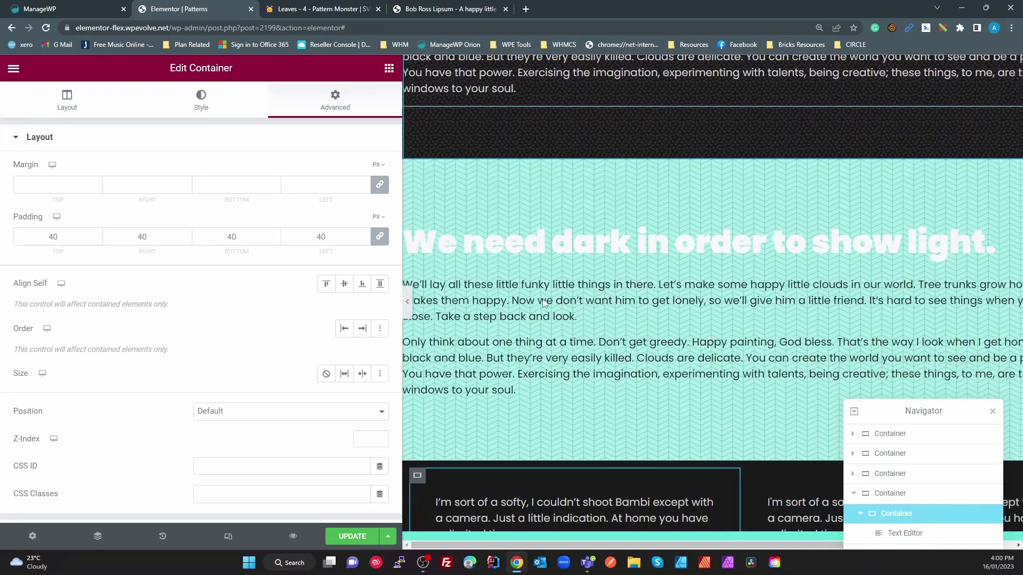
{"action": "scroll", "coordinate": [543, 298], "scroll_direction": "down", "scroll_amount": 2}
{"action": "left_click", "coordinate": [284, 491]}
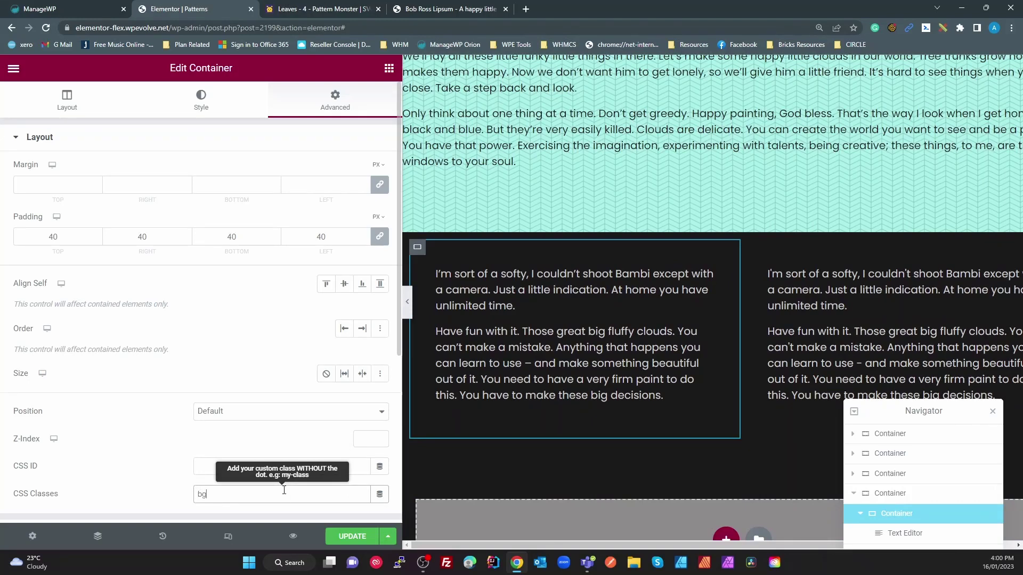
{"action": "type", "text": "bg-pattern--leaves"}
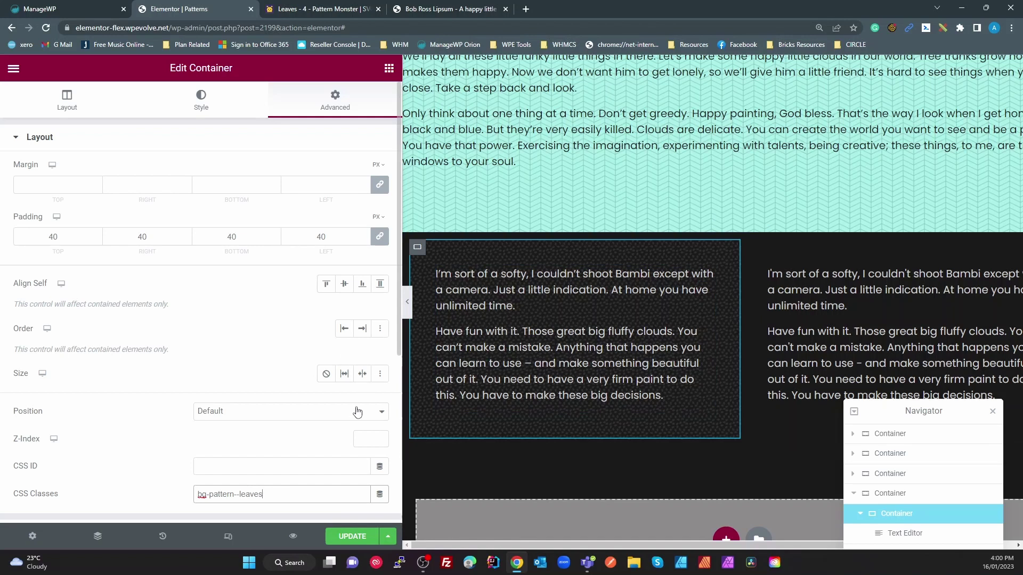
{"action": "left_click", "coordinate": [419, 250]}
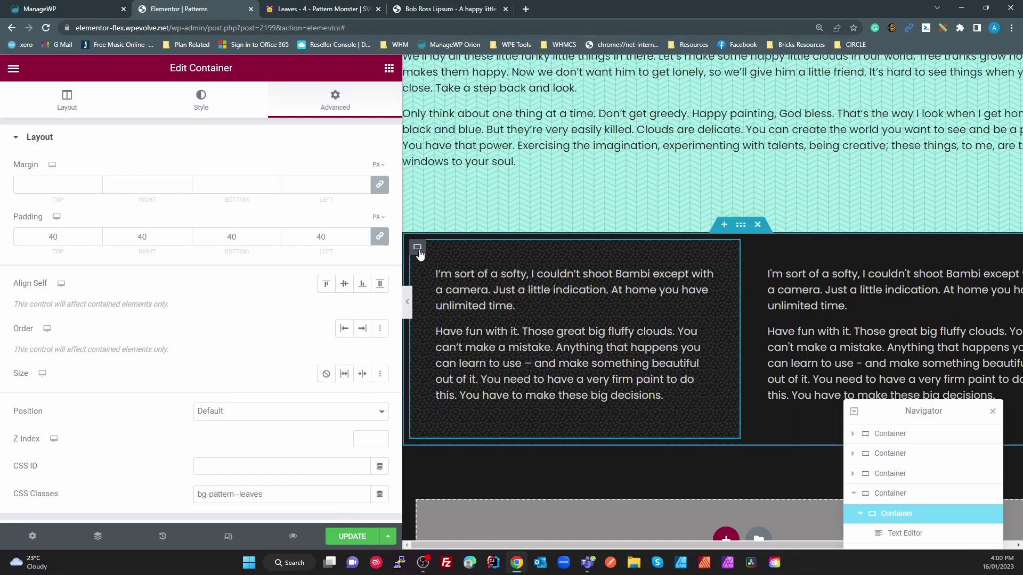
Step: Give the left column a Classic background using the grey3 global colour
{"action": "left_click", "coordinate": [201, 102]}
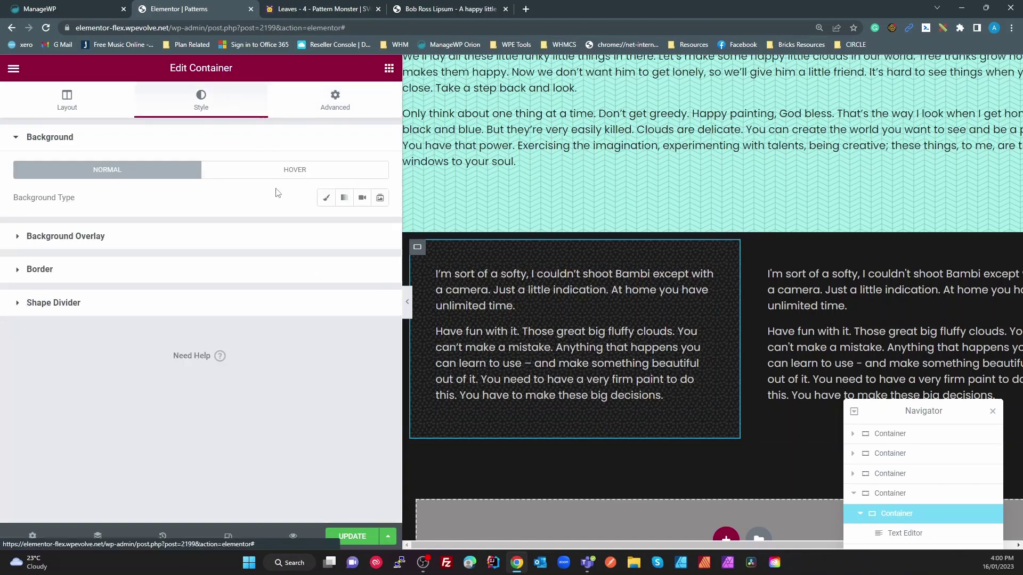
{"action": "left_click", "coordinate": [326, 198]}
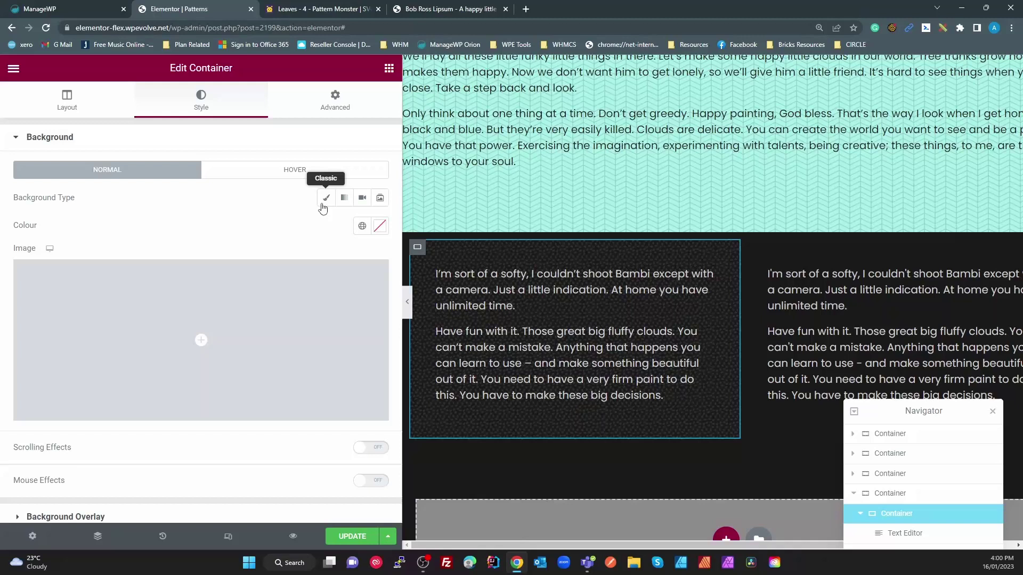
{"action": "left_click", "coordinate": [362, 227]}
{"action": "scroll", "coordinate": [308, 343], "scroll_direction": "down", "scroll_amount": 2}
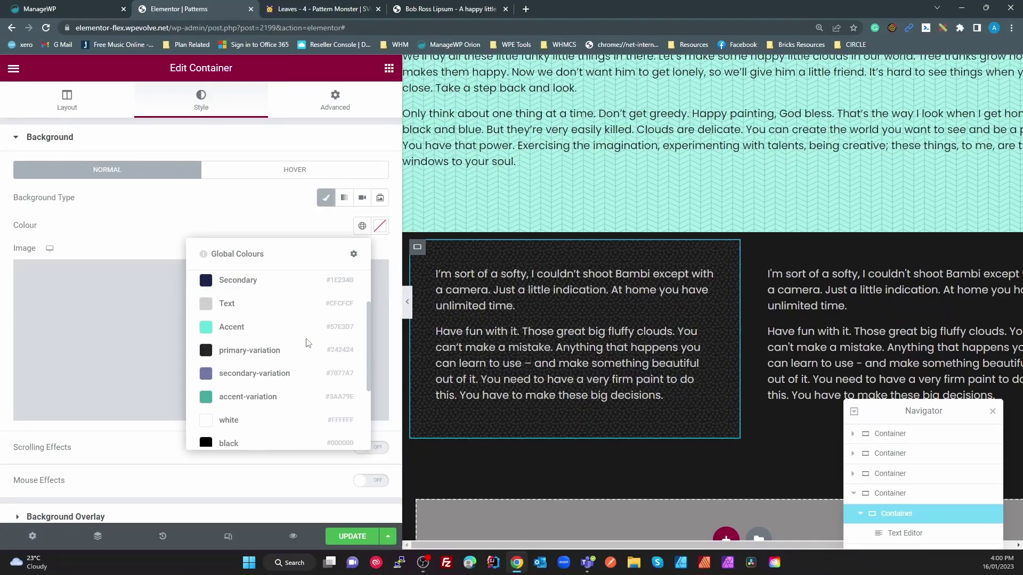
{"action": "scroll", "coordinate": [308, 343], "scroll_direction": "down", "scroll_amount": 3}
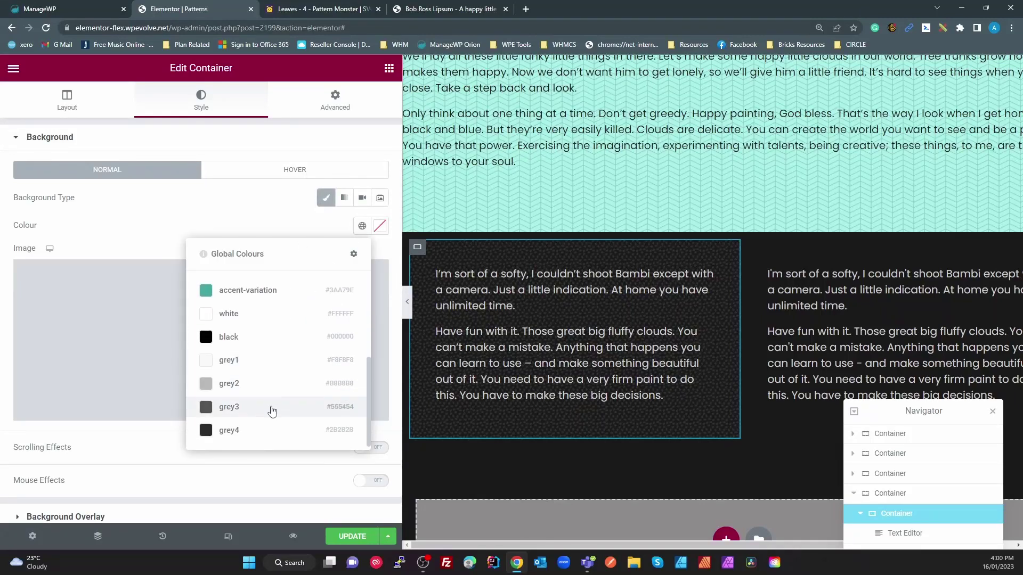
{"action": "left_click", "coordinate": [249, 409]}
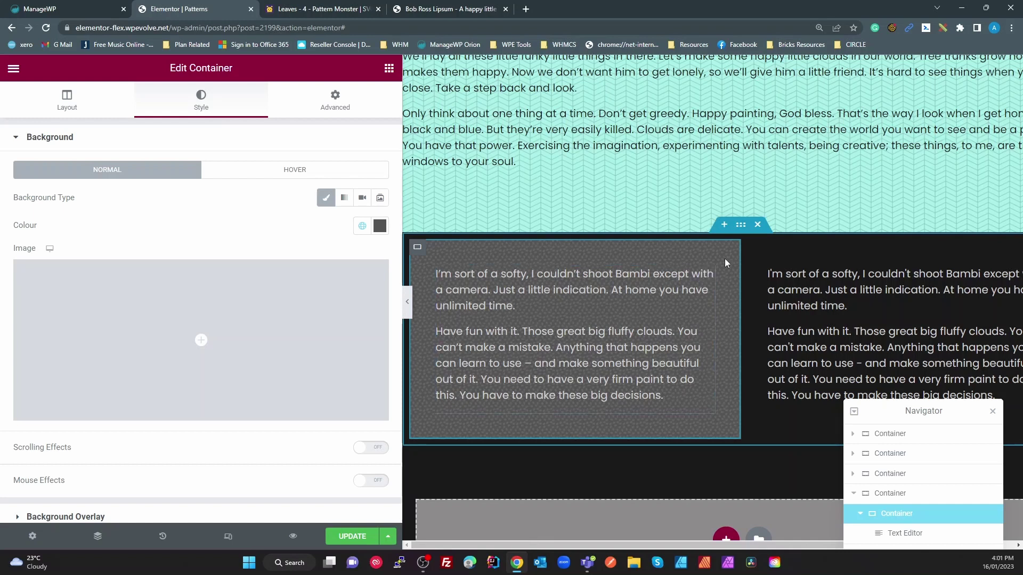
Step: Enter bg-pattern--hex in the right column's CSS Classes field
{"action": "left_click", "coordinate": [764, 242]}
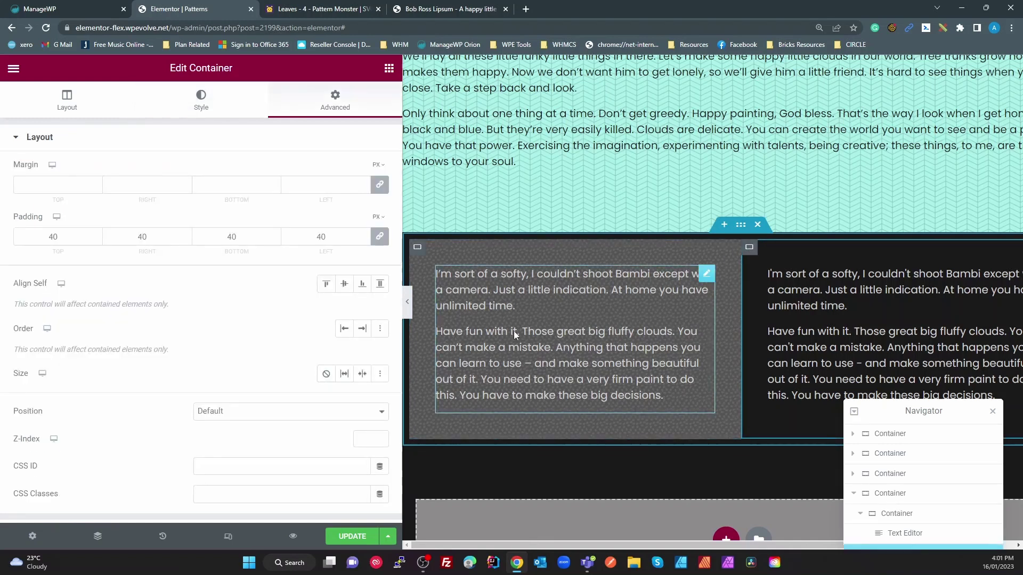
{"action": "scroll", "coordinate": [356, 467], "scroll_direction": "down", "scroll_amount": 3}
{"action": "scroll", "coordinate": [356, 468], "scroll_direction": "down", "scroll_amount": 2}
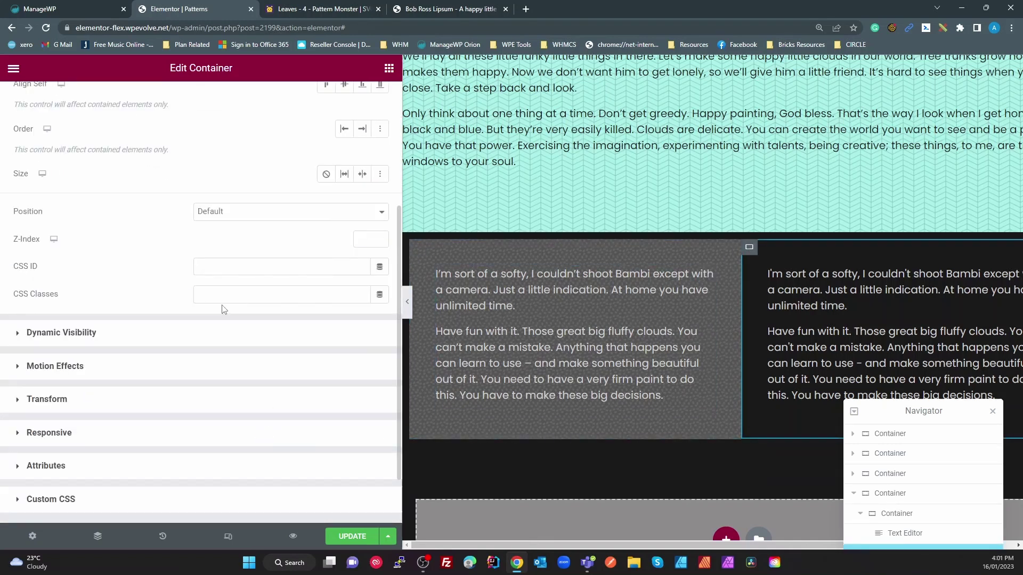
{"action": "left_click", "coordinate": [223, 298]}
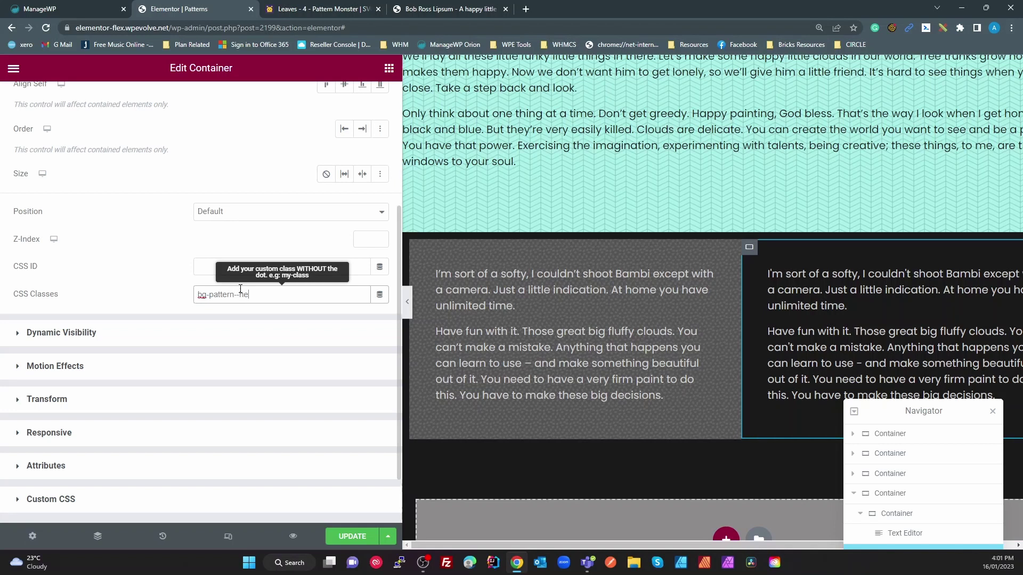
{"action": "type", "text": "x"}
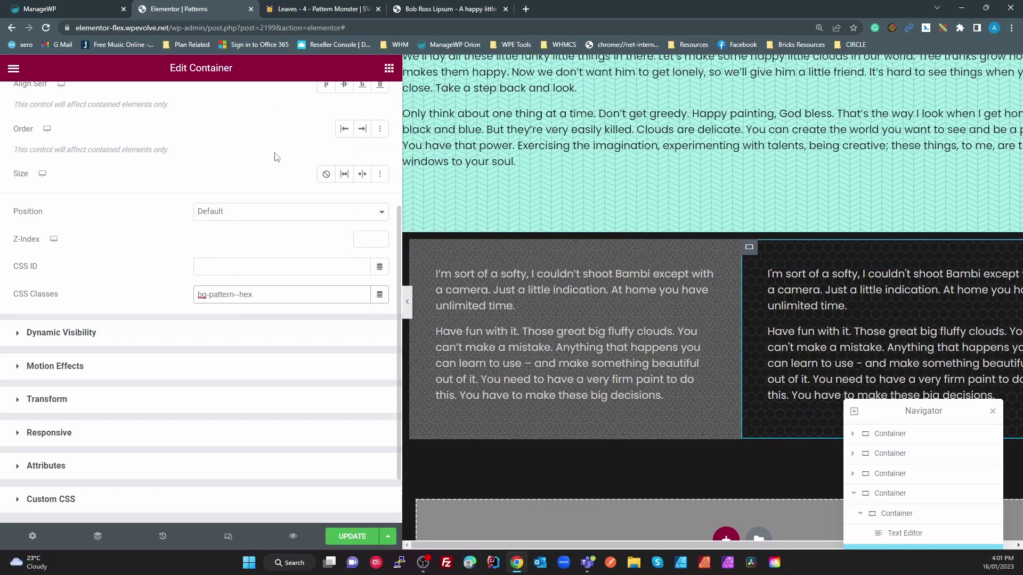
{"action": "scroll", "coordinate": [346, 233], "scroll_direction": "up", "scroll_amount": 10}
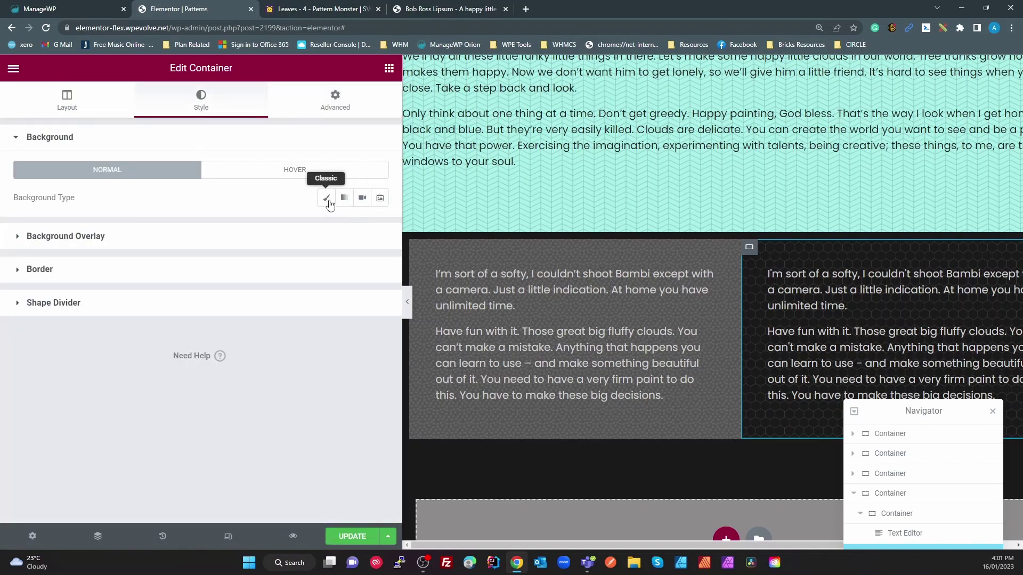
Step: Set a Classic background on the right column, trying global grey2 before settling on secondary-variation purple
{"action": "left_click", "coordinate": [326, 198]}
{"action": "left_click", "coordinate": [369, 228]}
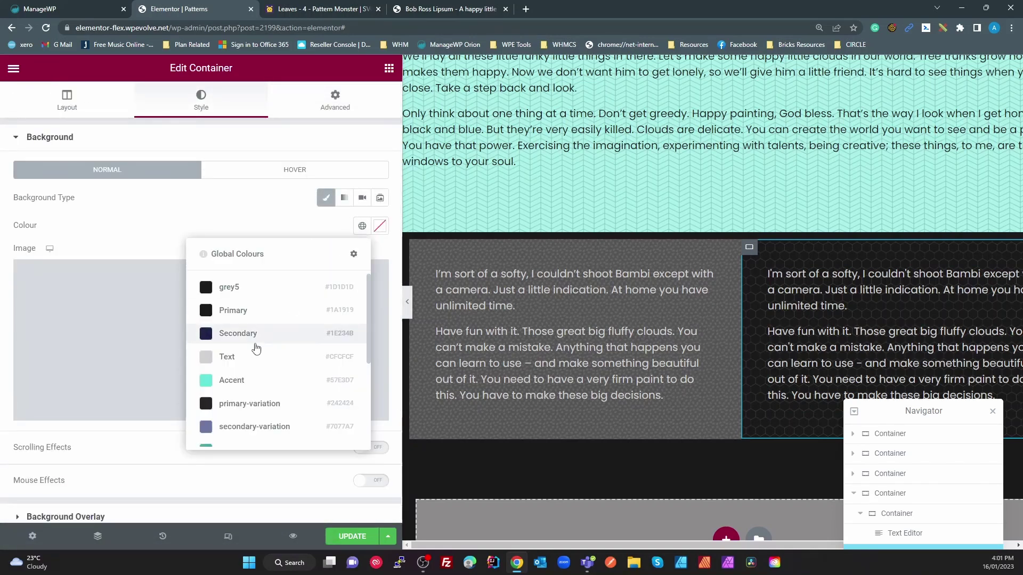
{"action": "scroll", "coordinate": [258, 346], "scroll_direction": "down", "scroll_amount": 3}
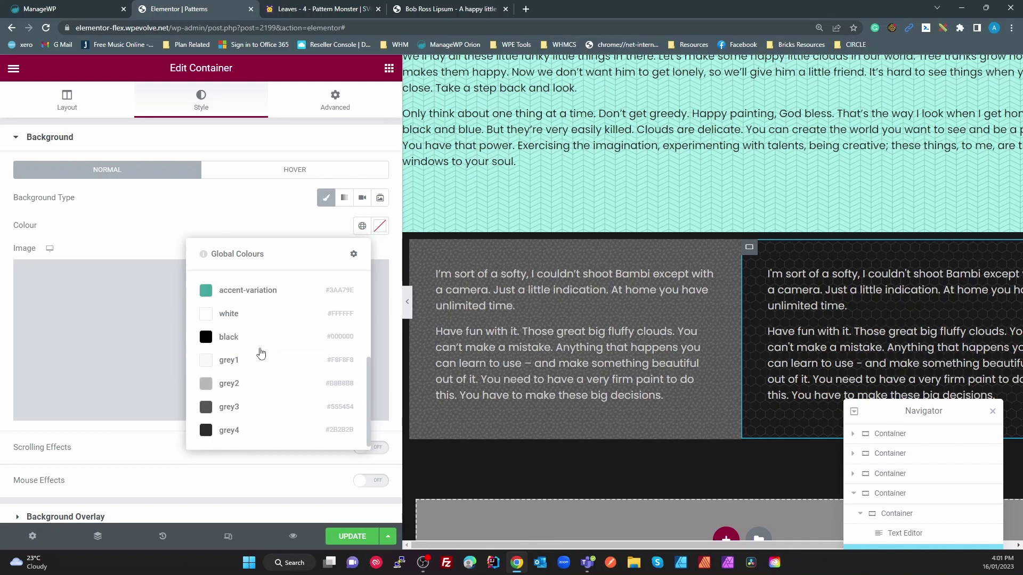
{"action": "left_click", "coordinate": [243, 391]}
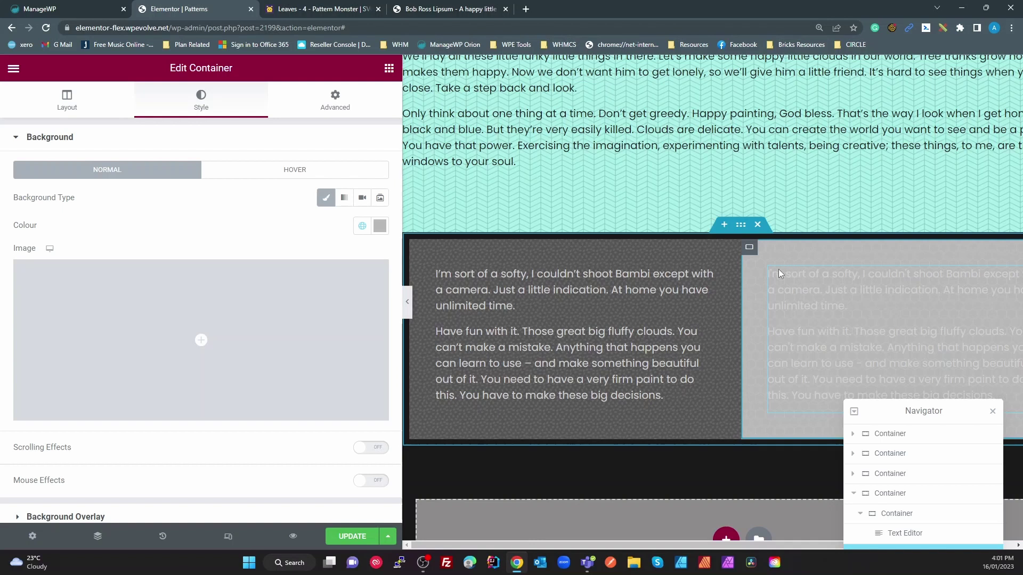
{"action": "left_click", "coordinate": [363, 226]}
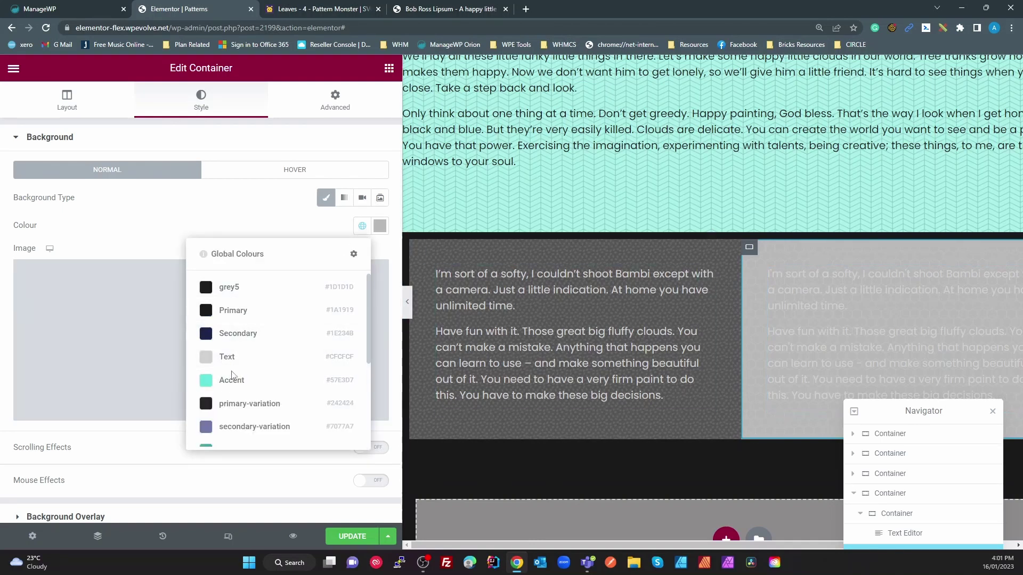
{"action": "left_click", "coordinate": [250, 428]}
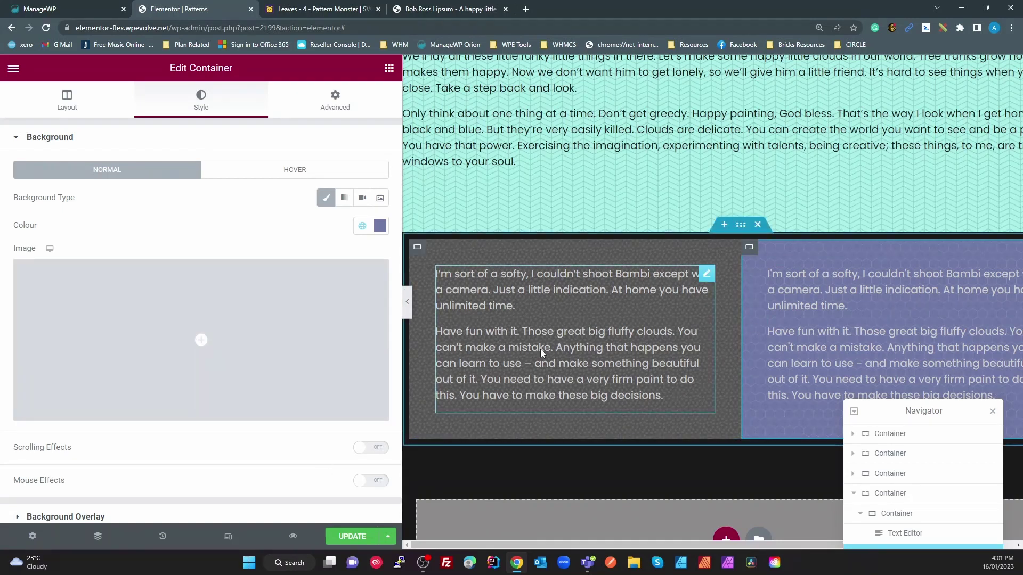
{"action": "scroll", "coordinate": [349, 414], "scroll_direction": "down", "scroll_amount": 3}
{"action": "scroll", "coordinate": [155, 377], "scroll_direction": "up", "scroll_amount": 4}
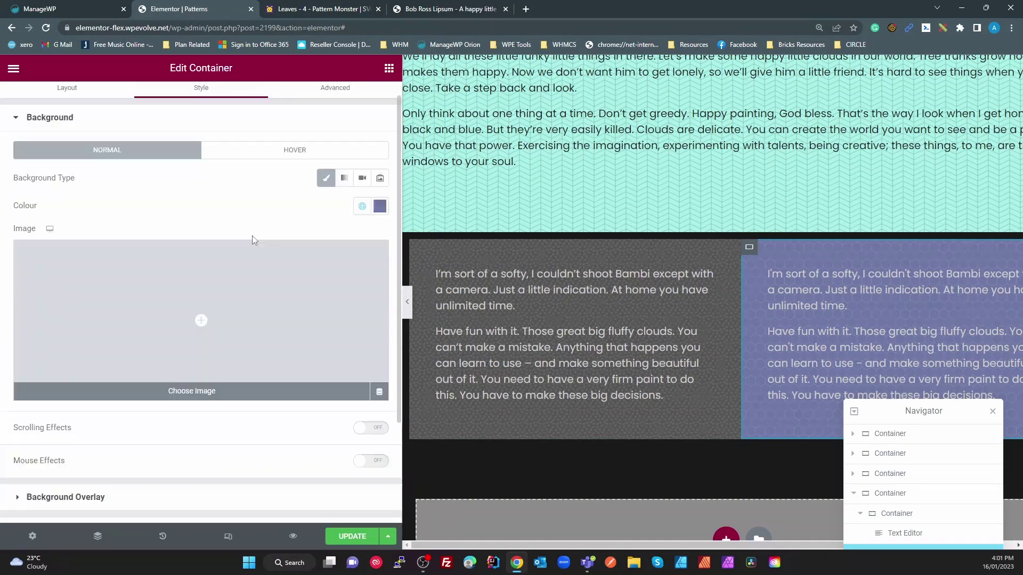
{"action": "left_click", "coordinate": [329, 104]}
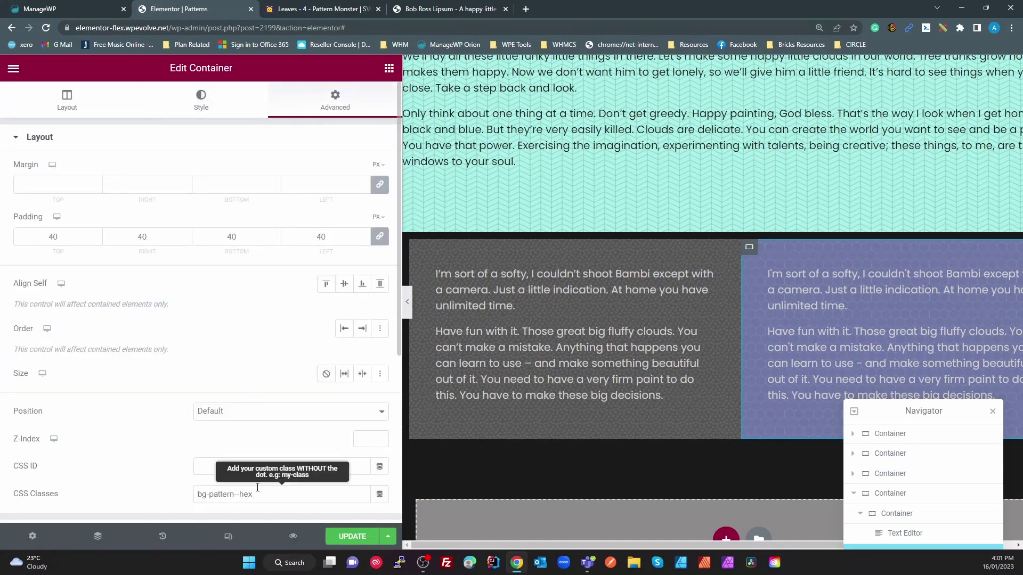
{"action": "left_click_drag", "start_coordinate": [256, 494], "coordinate": [174, 492]}
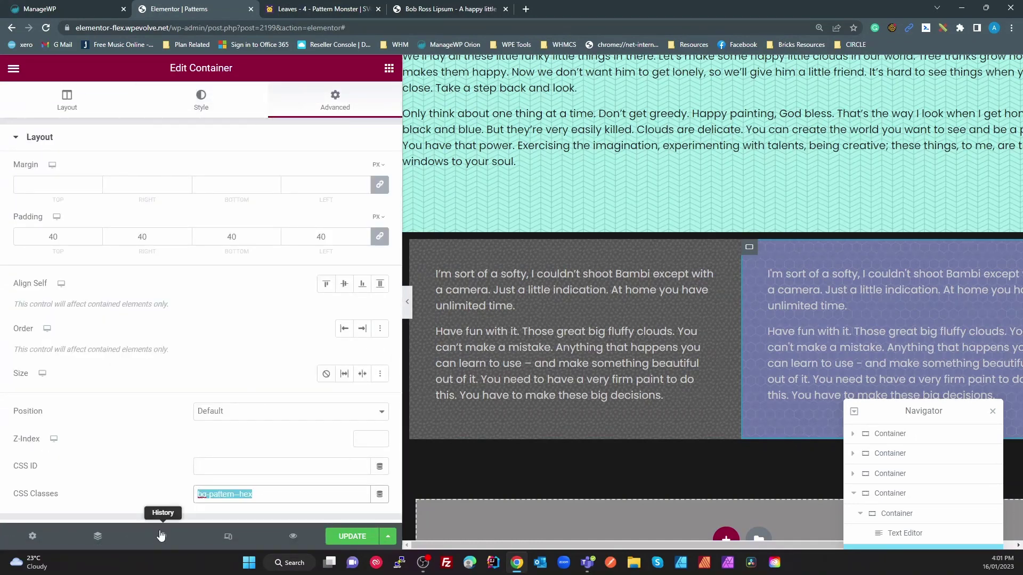